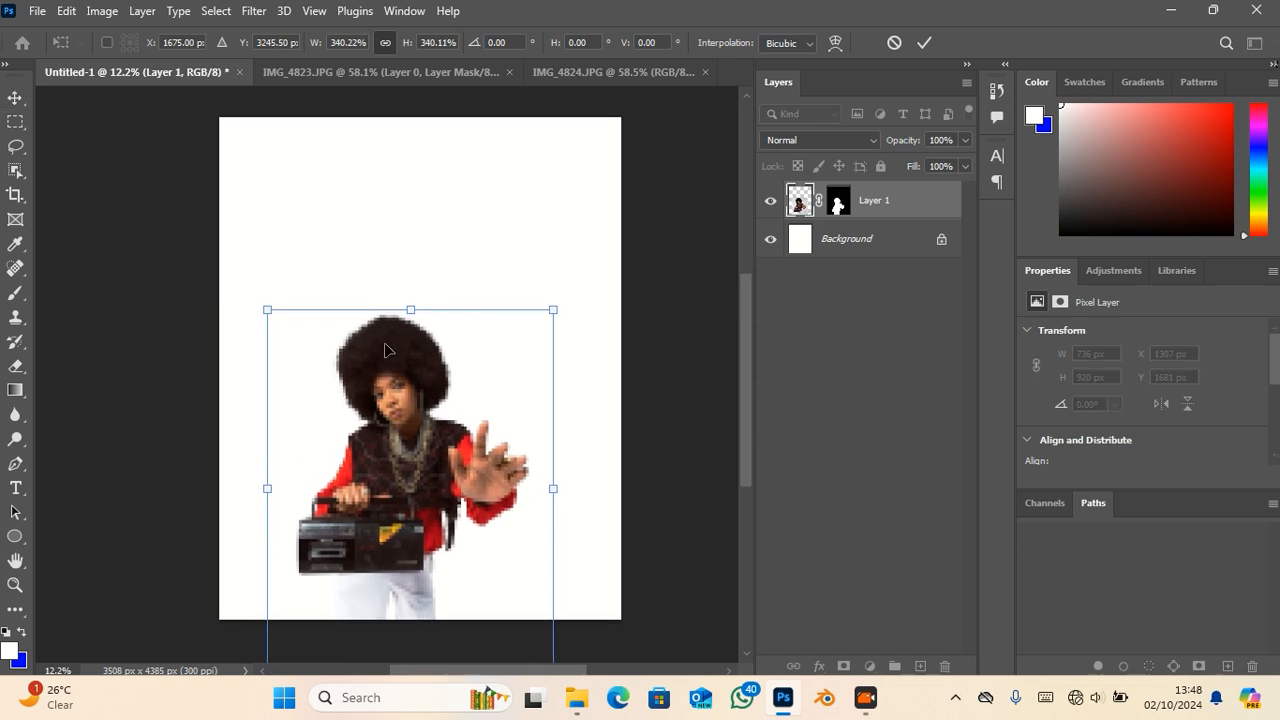
- Enlarge the standing woman with the boombox to about 3054 × 3816 px and position her in the middle of the page
left_click_drag(411, 308, 415, 226)
left_click_drag(428, 349, 325, 88)
key("Return")
- Bring the seated woman cut-out from IMG_4824.JPG into the poster, scale it to about 2286 × 2859 px and place it in front
left_click(545, 72)
left_click_drag(180, 86, 462, 500)
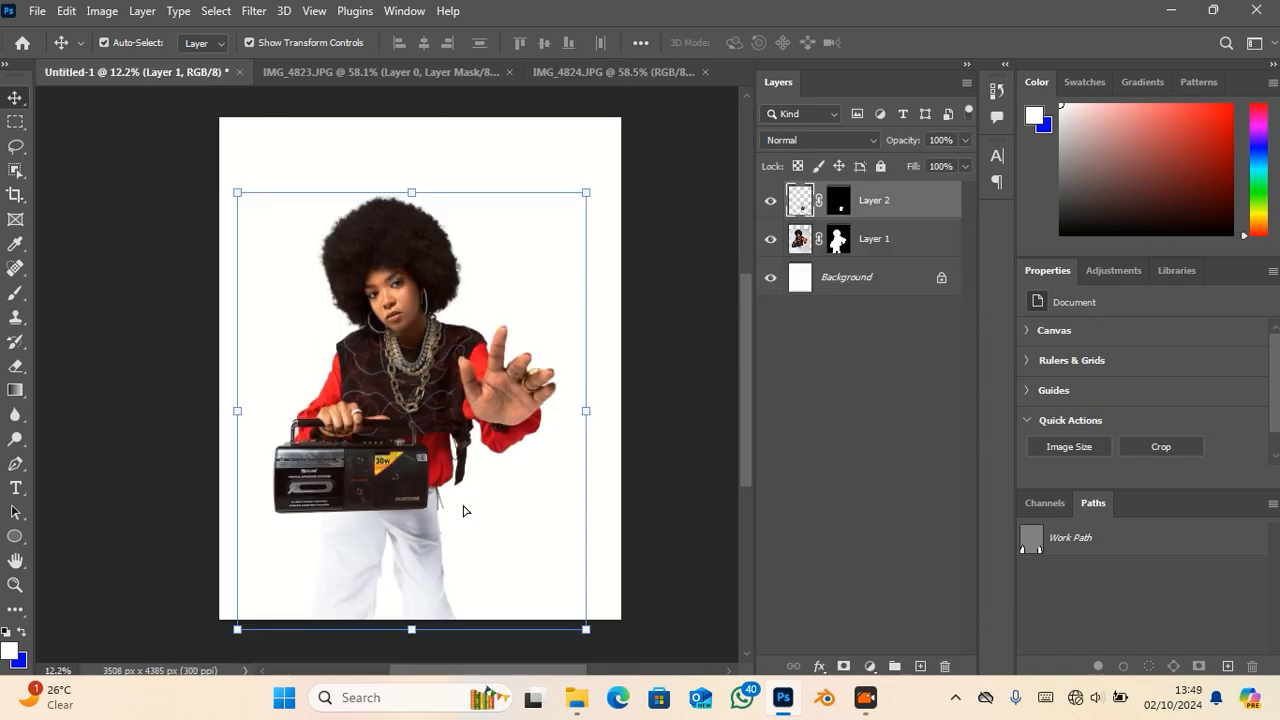
left_click_drag(463, 450, 488, 234)
left_click_drag(463, 410, 458, 461)
left_click_drag(455, 293, 455, 285)
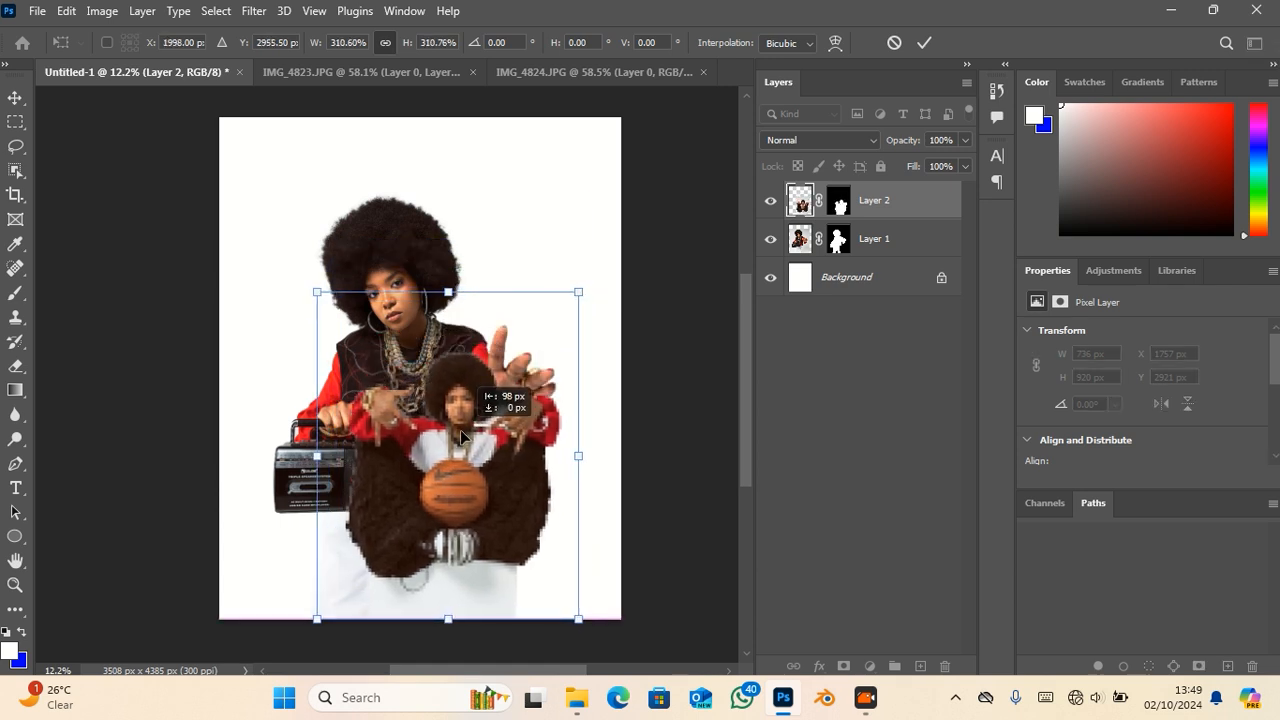
left_click_drag(475, 426, 452, 439)
key("Return")
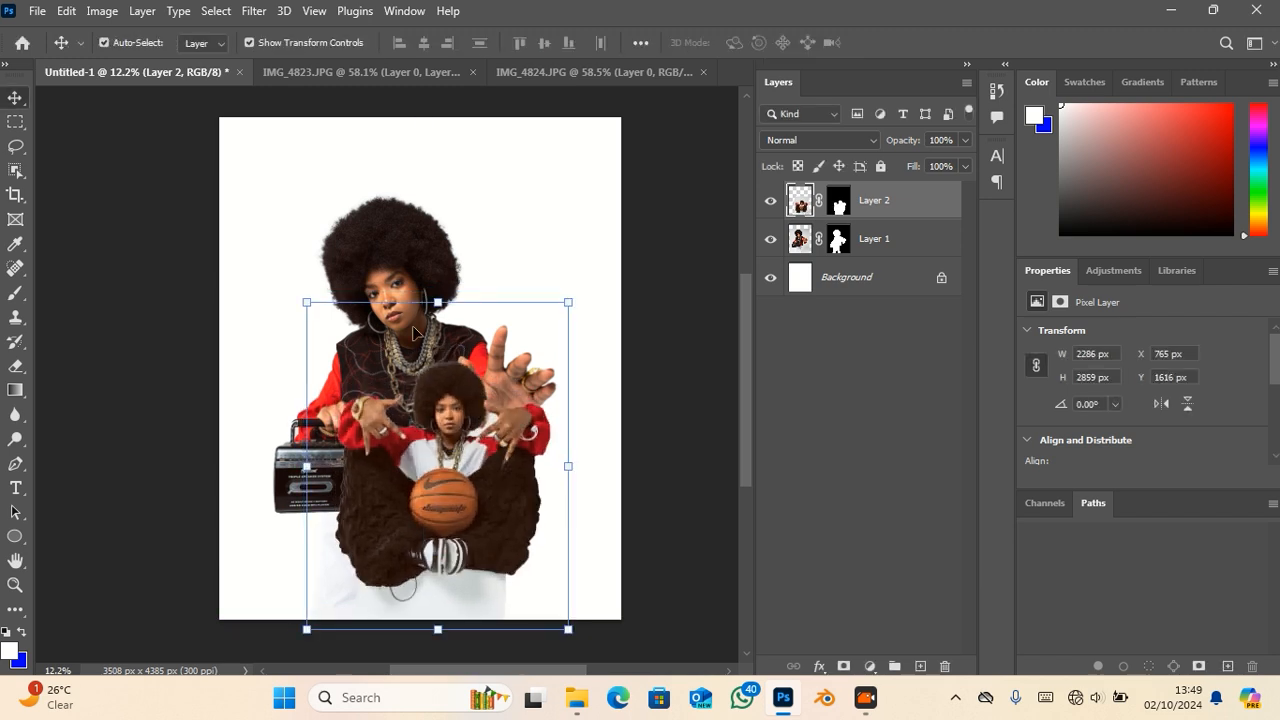
- Spread the two figures apart, moving the standing woman up and outward, and shift both together toward the page's right side
scroll(418, 332, "down", 1)
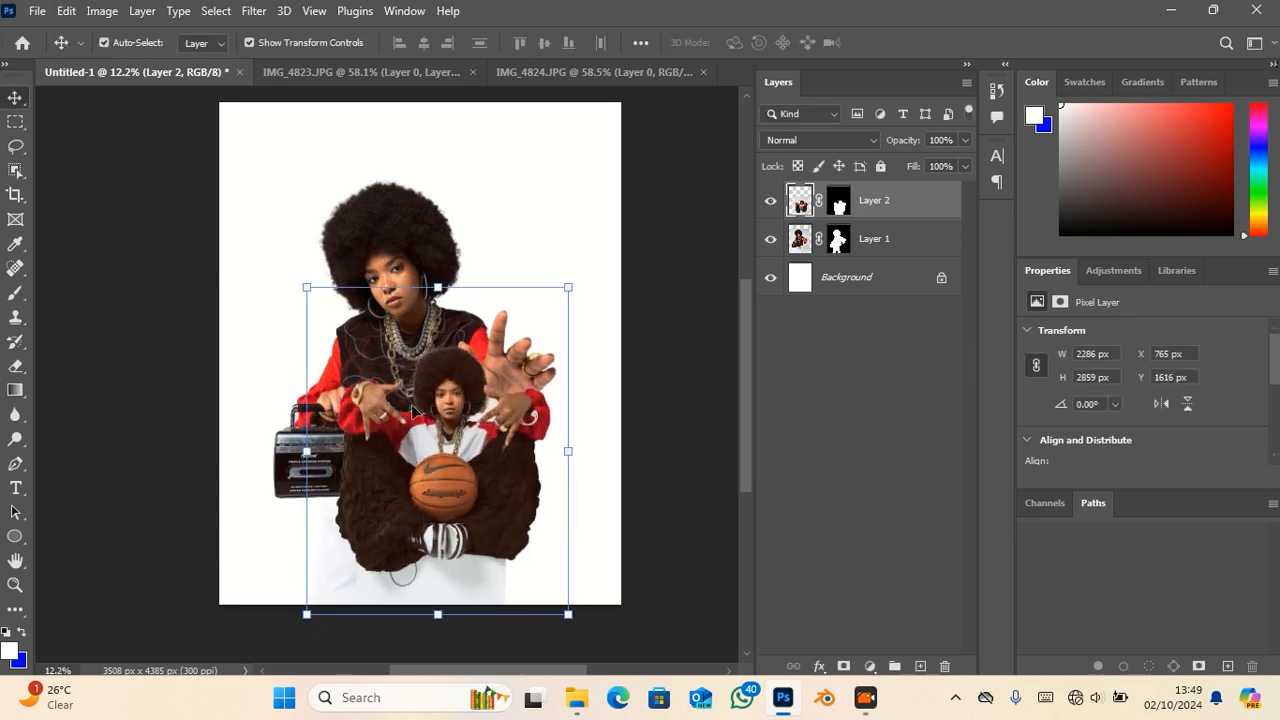
left_click_drag(416, 412, 425, 412)
left_click_drag(389, 279, 356, 226)
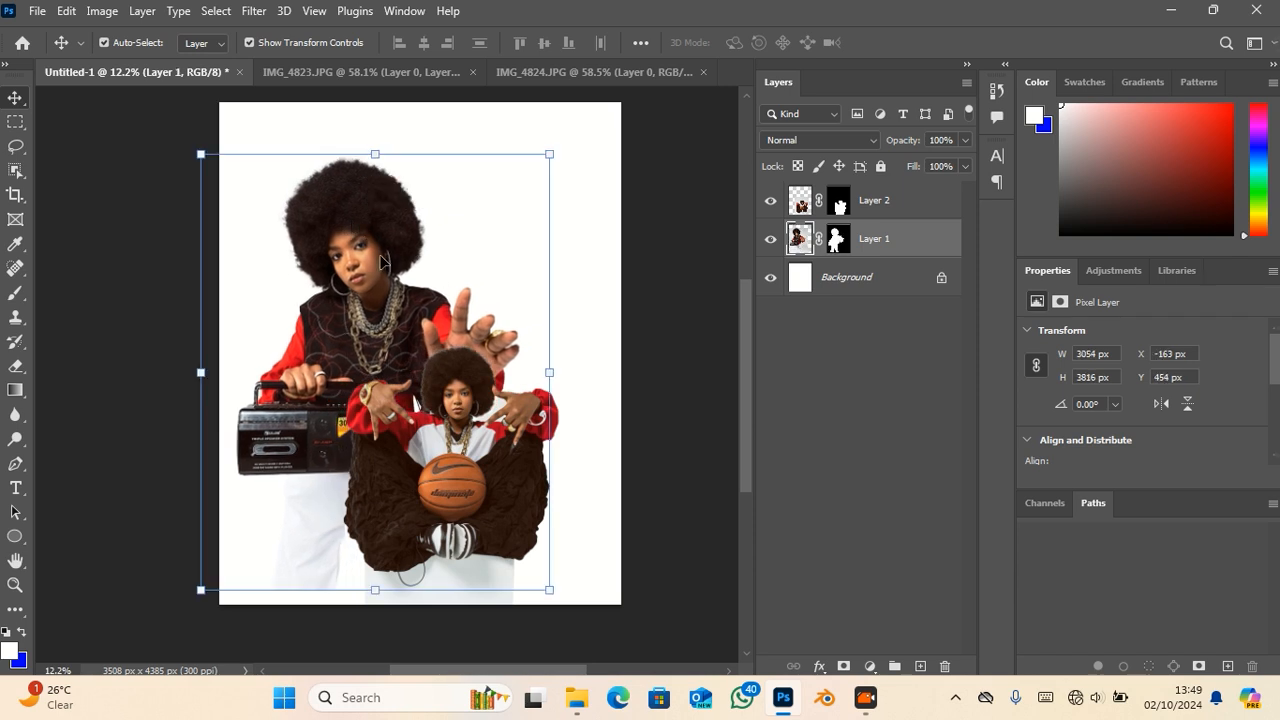
left_click(449, 428, "shift")
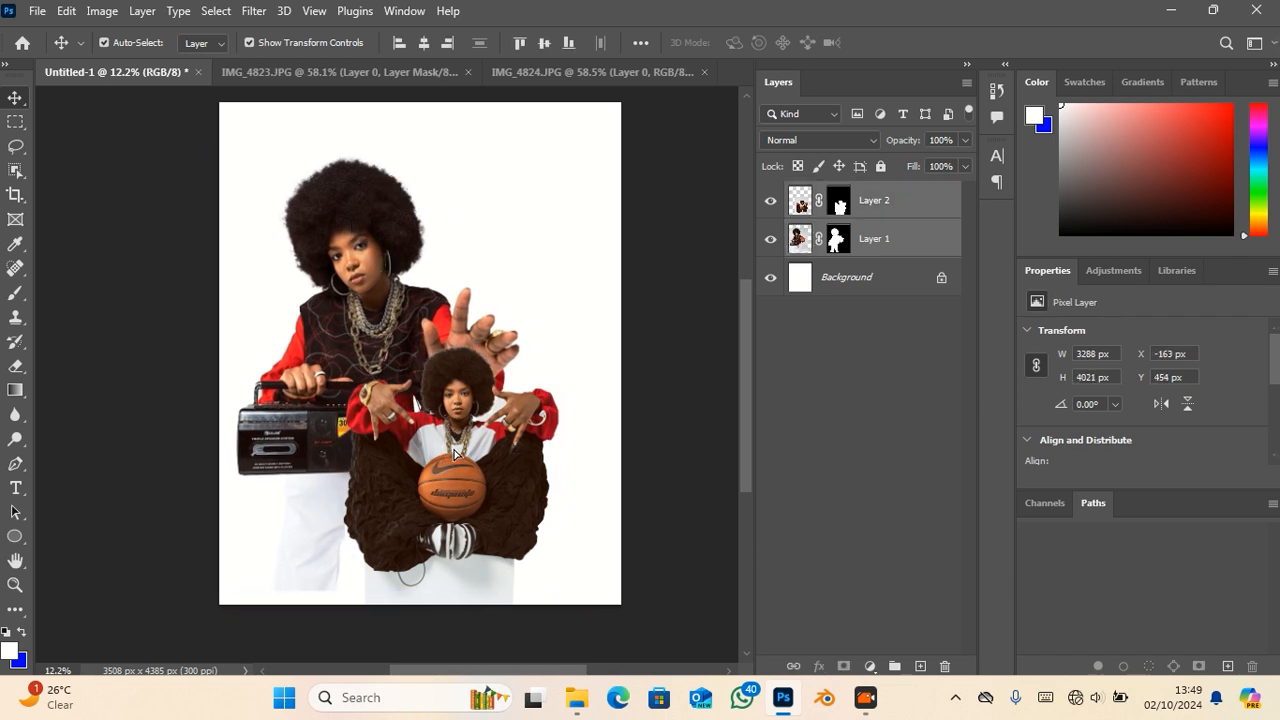
left_click_drag(443, 454, 461, 453)
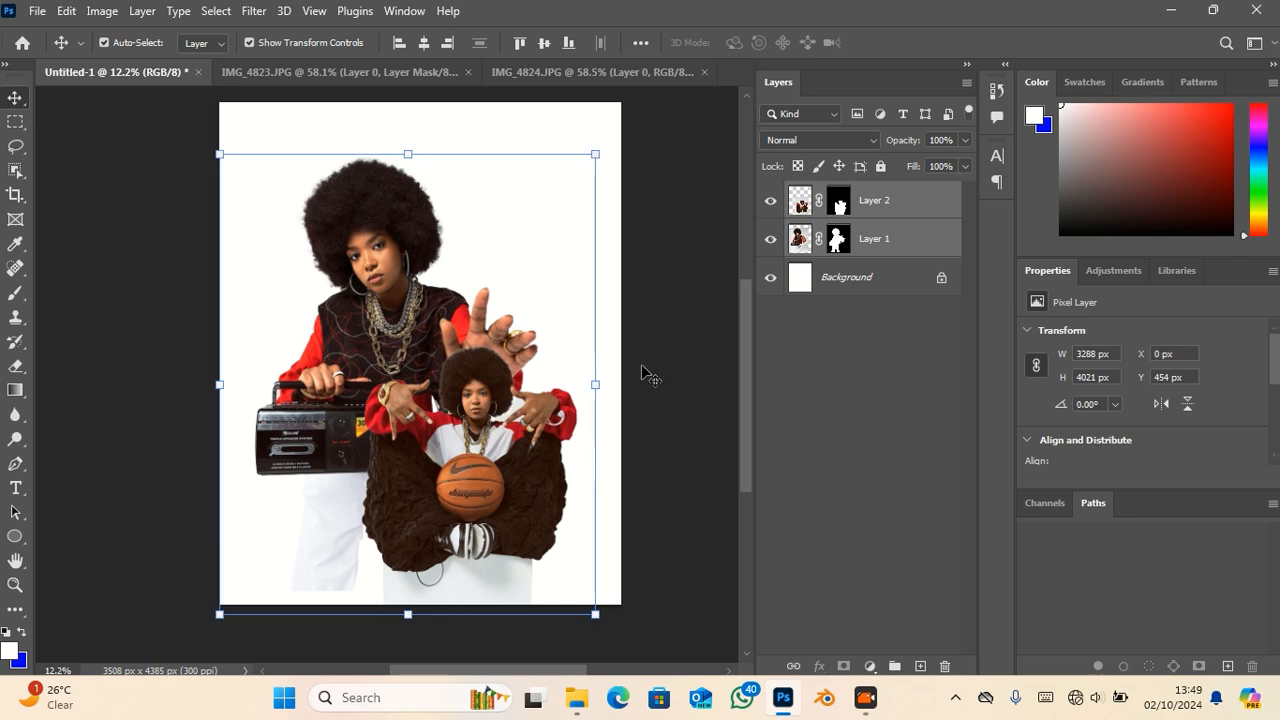
left_click(644, 371)
scroll(473, 429, "up", 1)
key("super")
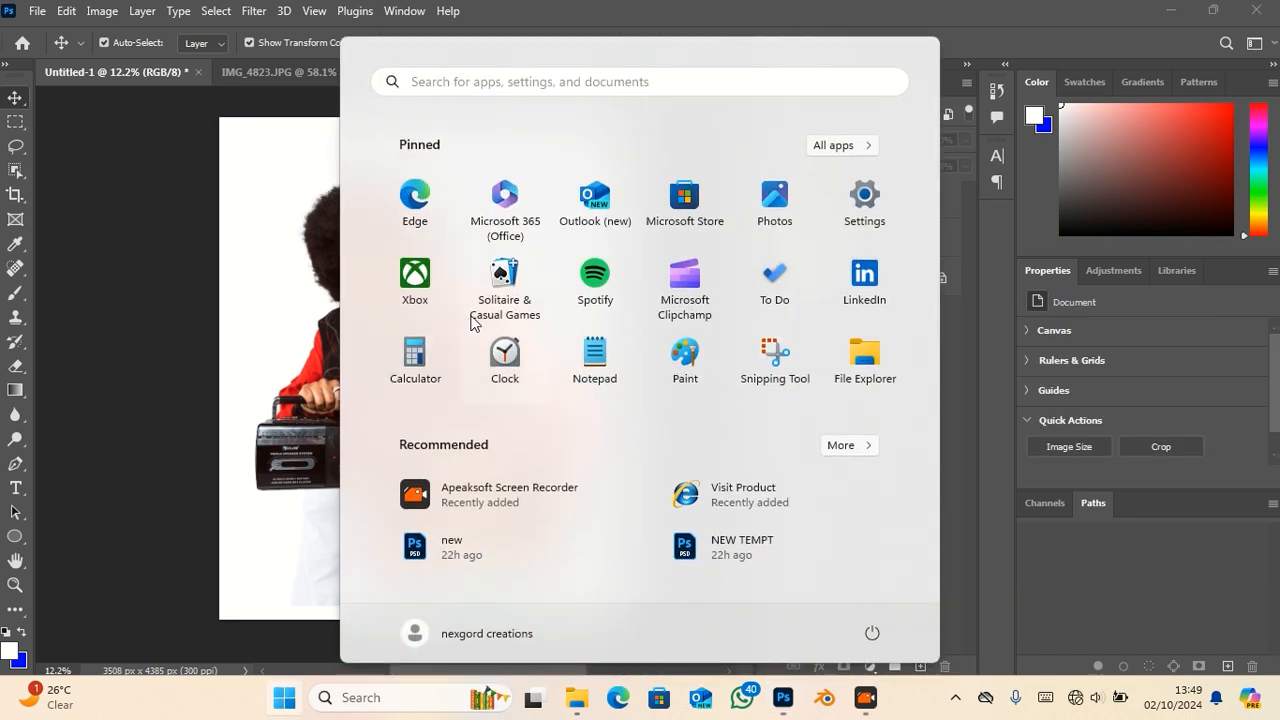
key("Escape")
- Nudge the standing woman left and up to X -63 px, Y 409 px
left_click(410, 272)
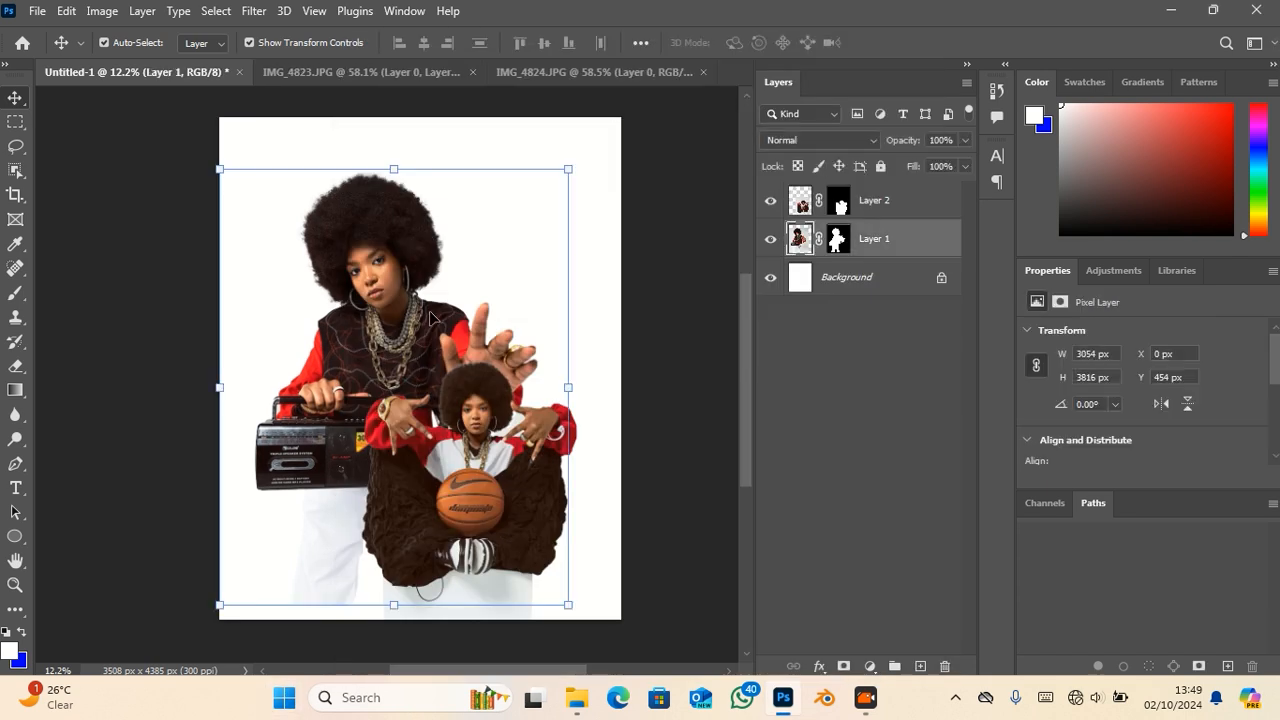
left_click_drag(431, 311, 429, 311)
key("Left")
key("Left")
key("Left")
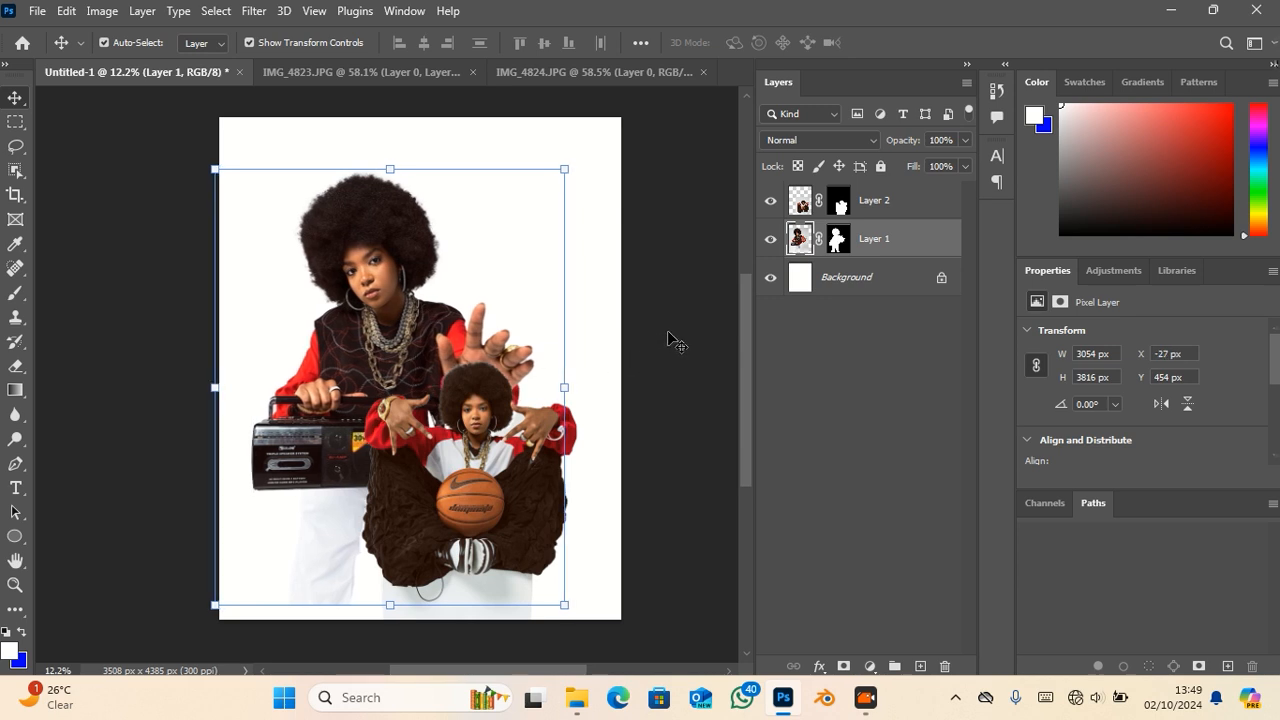
key("Up")
key("Up")
key("Up")
key("Up")
key("Up")
key("Left")
key("Left")
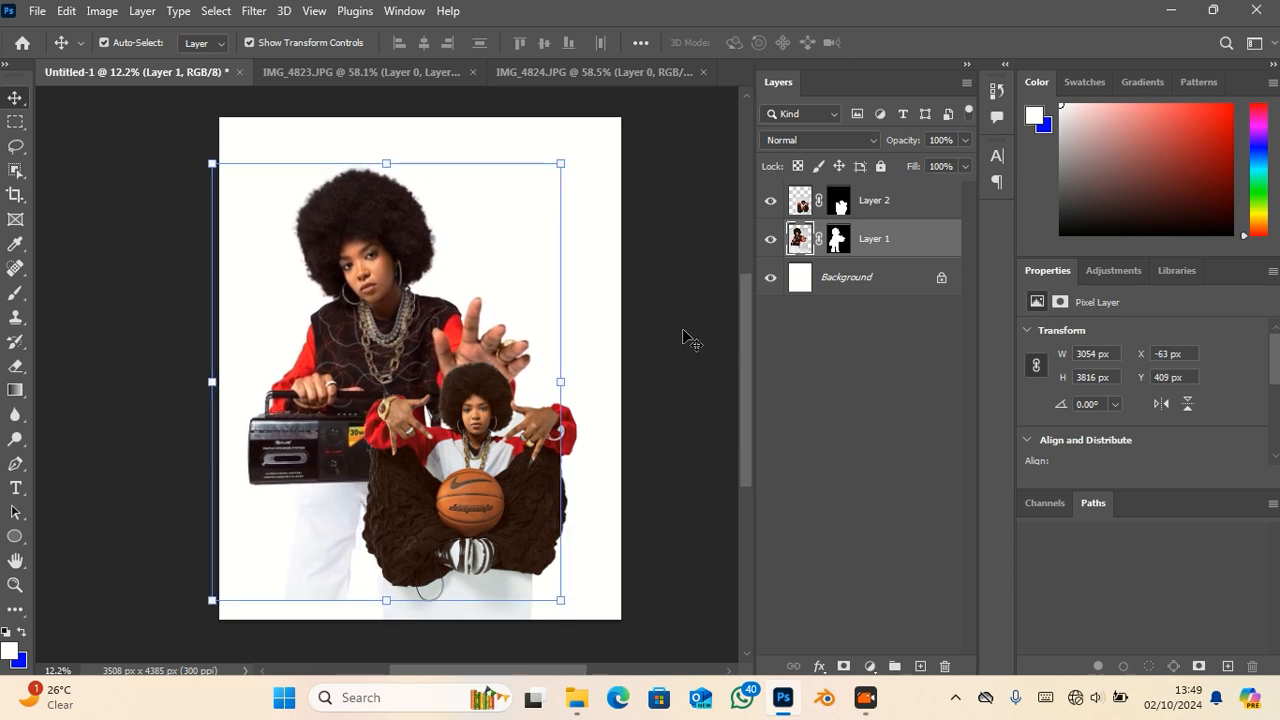
left_click(680, 344)
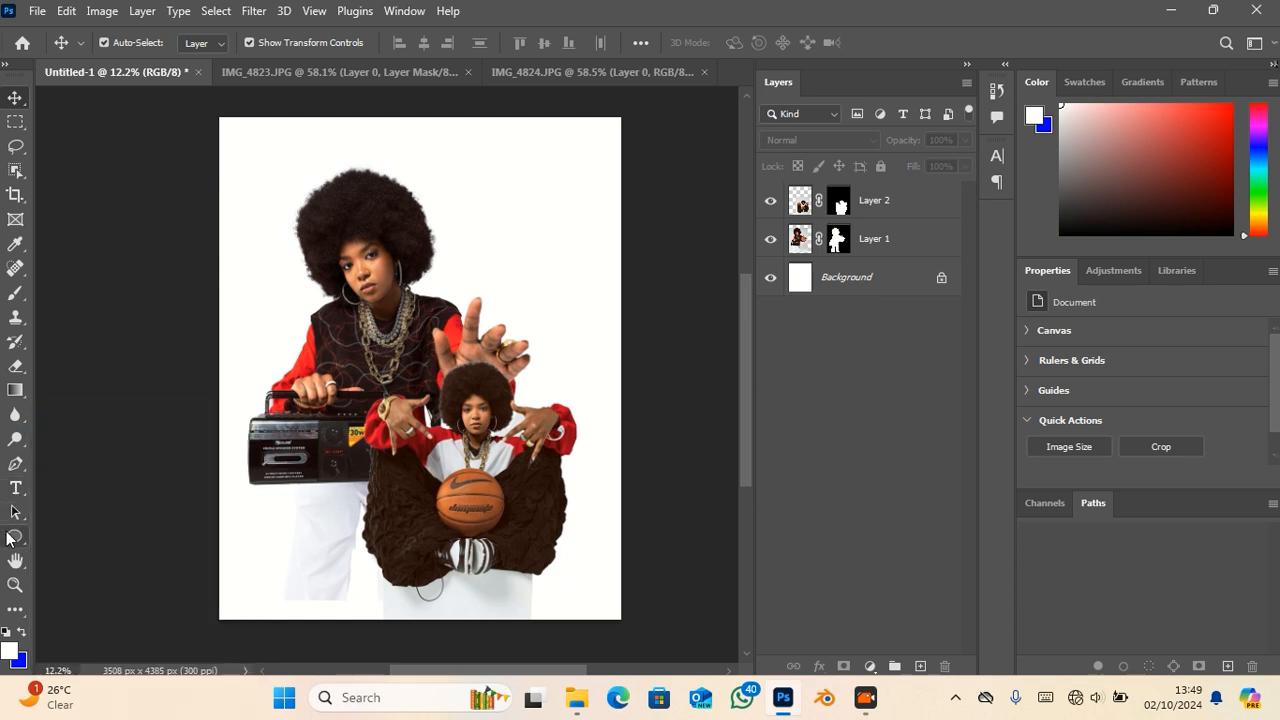
- Draw a rectangle about 2039 × 964 px in the page's upper right area and fill it with pink
left_click(14, 538)
left_click(82, 529)
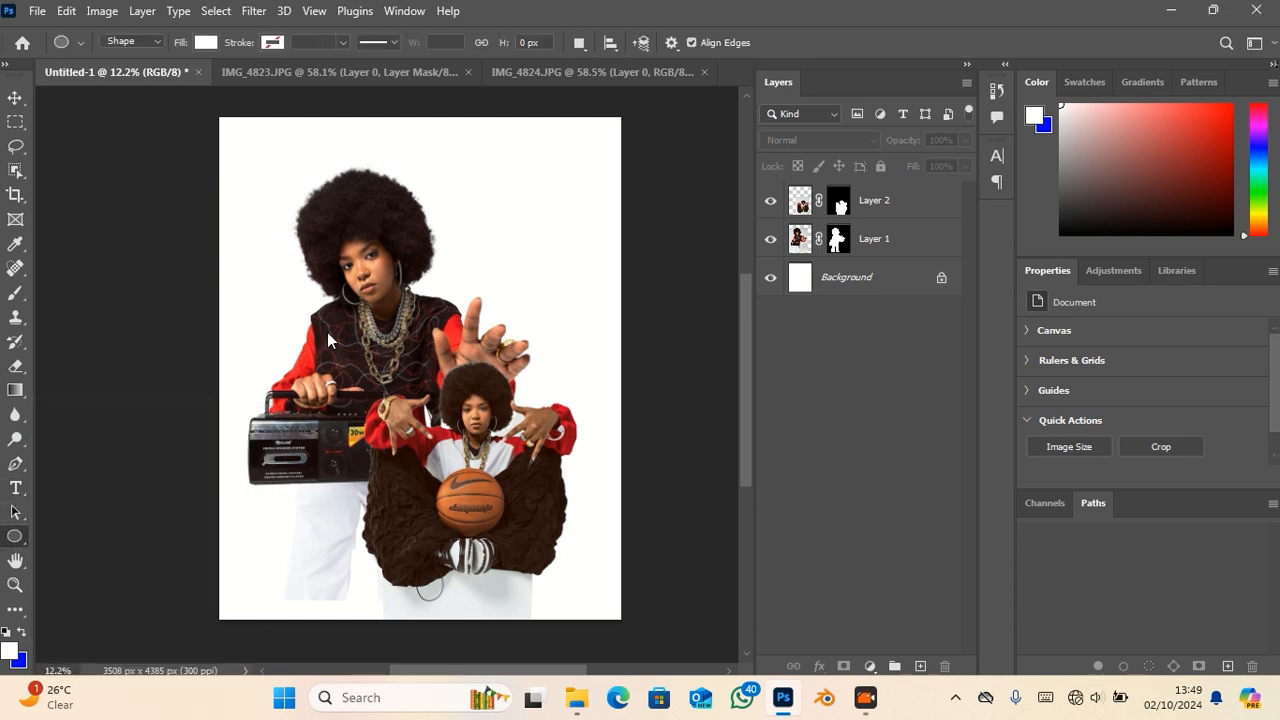
mouse_move(361, 168)
left_mouse_down()
mouse_move(391, 180)
mouse_move(566, 371)
mouse_move(597, 334)
mouse_move(595, 278)
left_mouse_up()
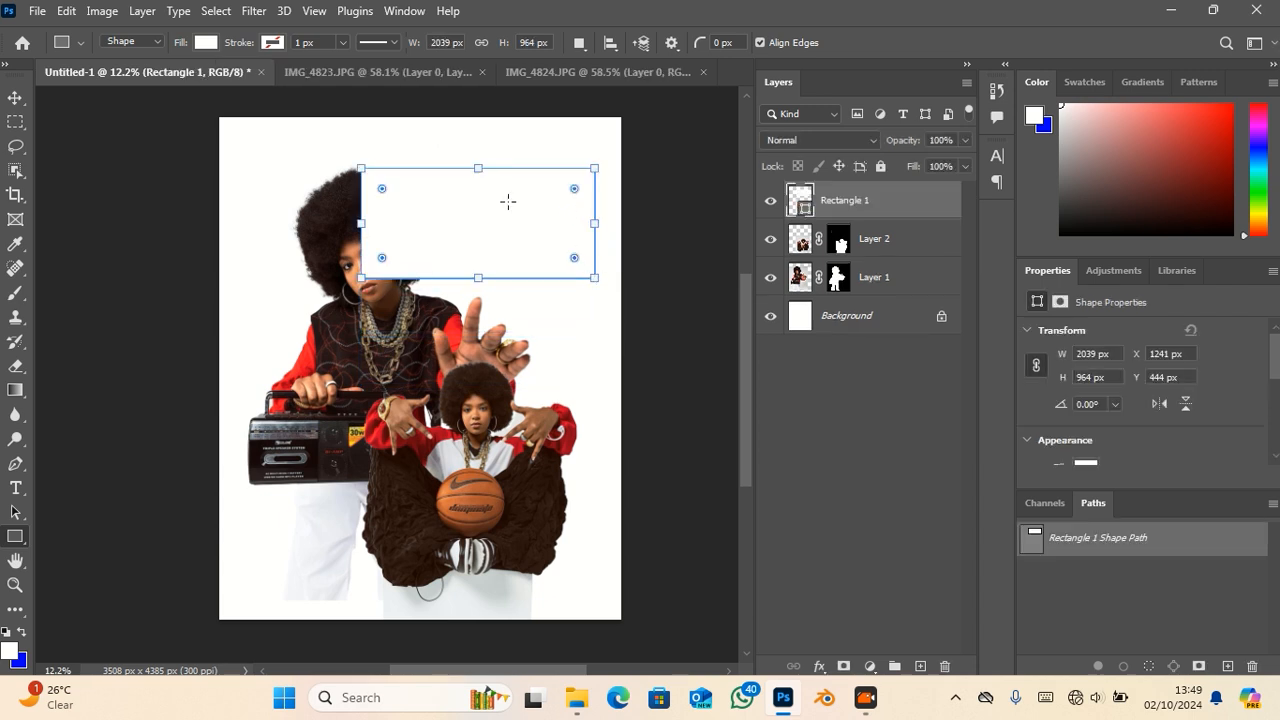
left_click(15, 97)
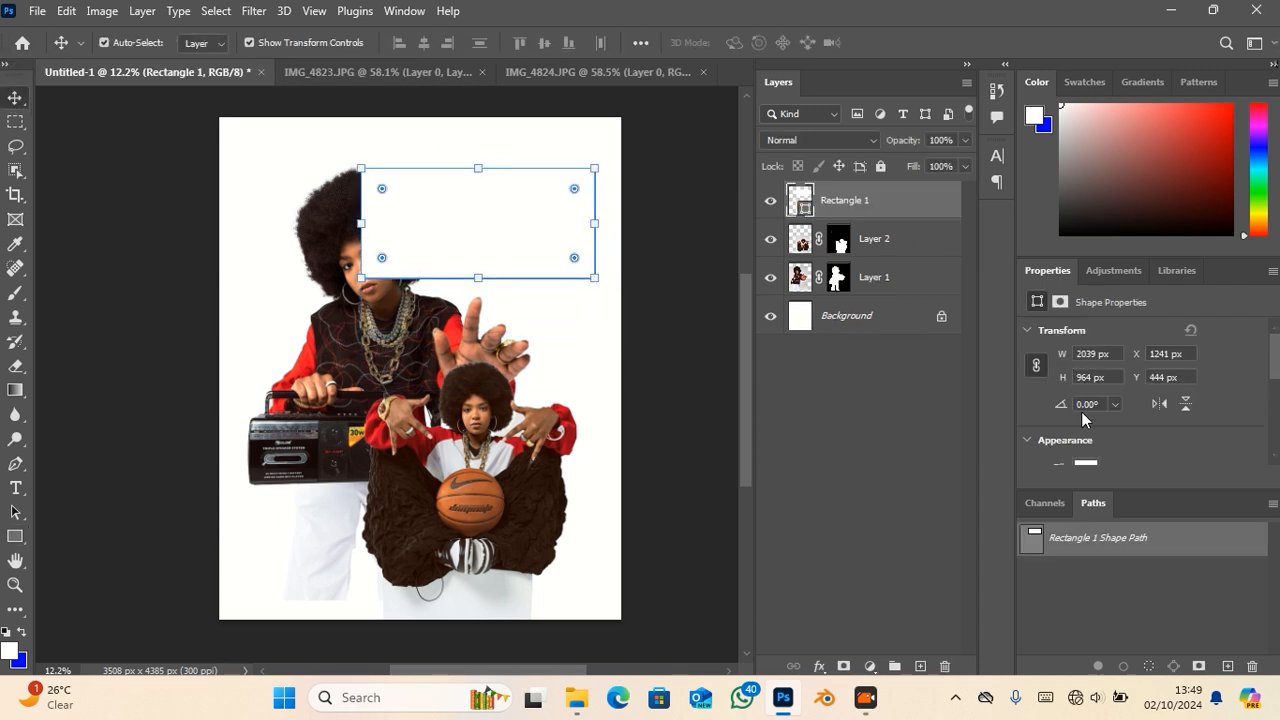
left_click(1085, 464)
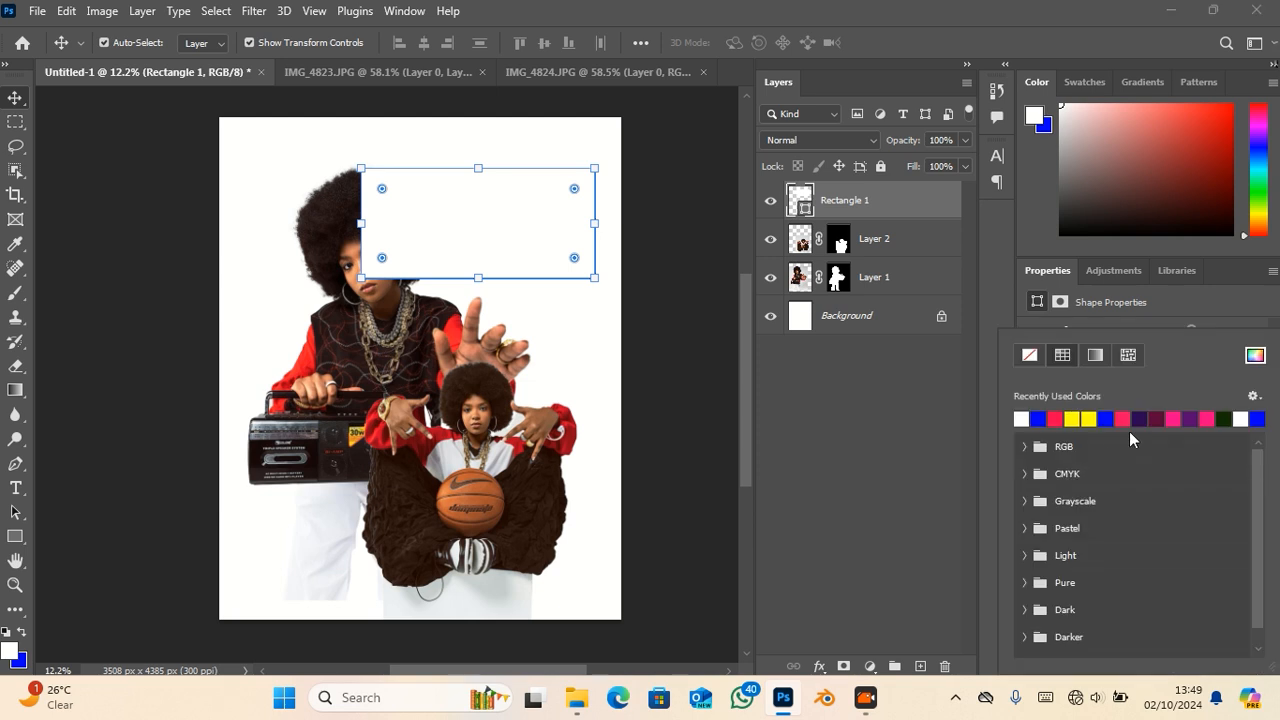
left_click(1131, 419)
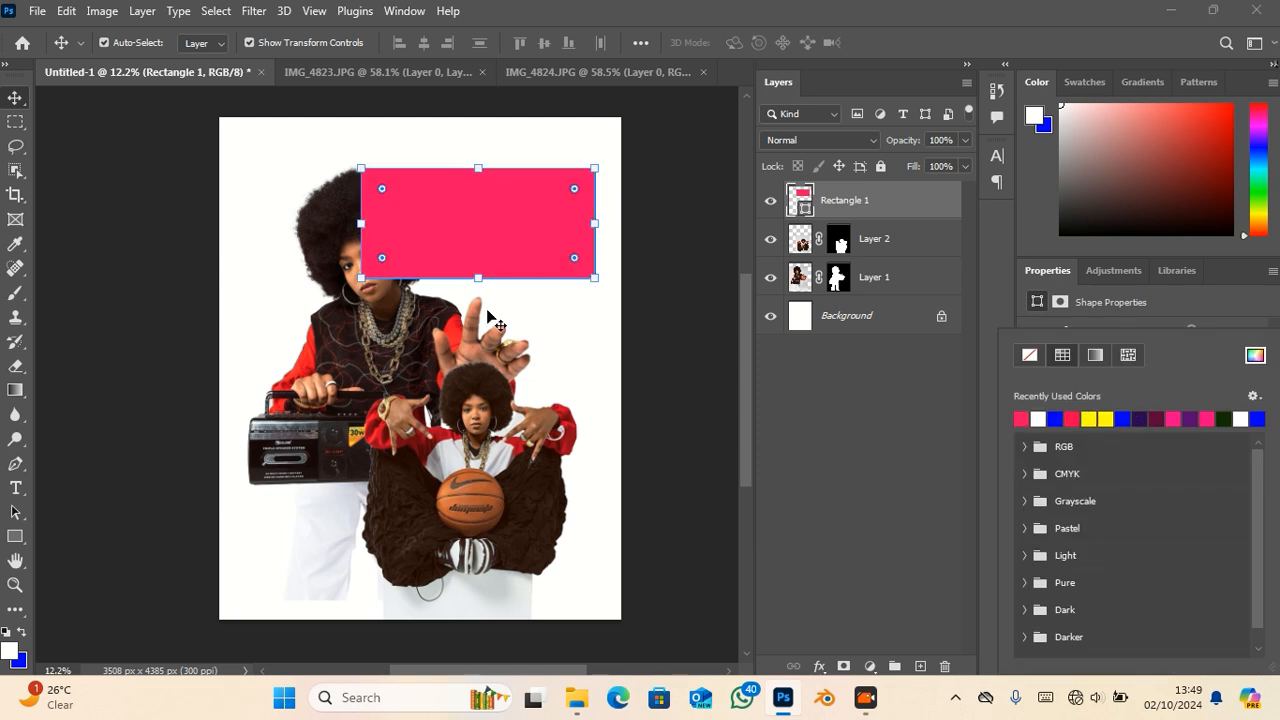
- Place the pink rectangle's layer below Layer 1 and move the rectangle slightly down the page
left_click_drag(861, 212, 861, 297)
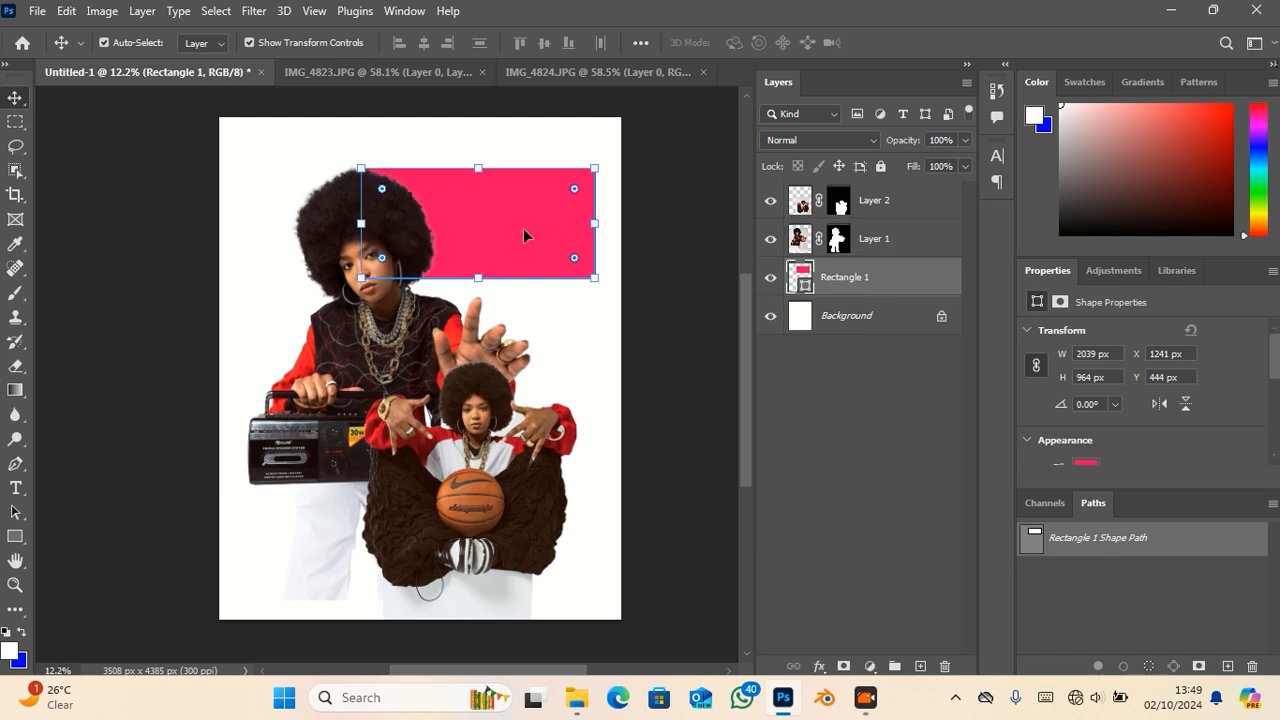
left_click_drag(523, 228, 518, 272)
left_click(660, 271)
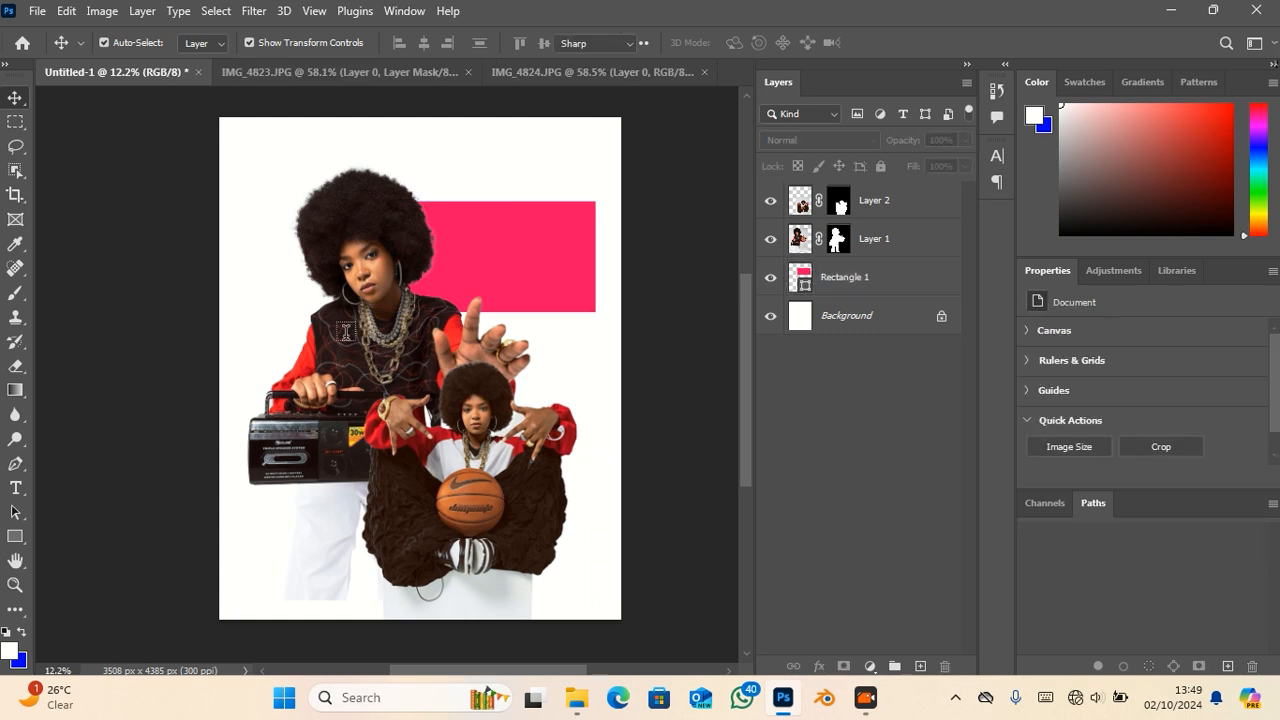
- Add the text OCTOBER in white, enlarge it to about 63 pt and align it with the pink rectangle's right edge
key("t")
left_click(272, 315)
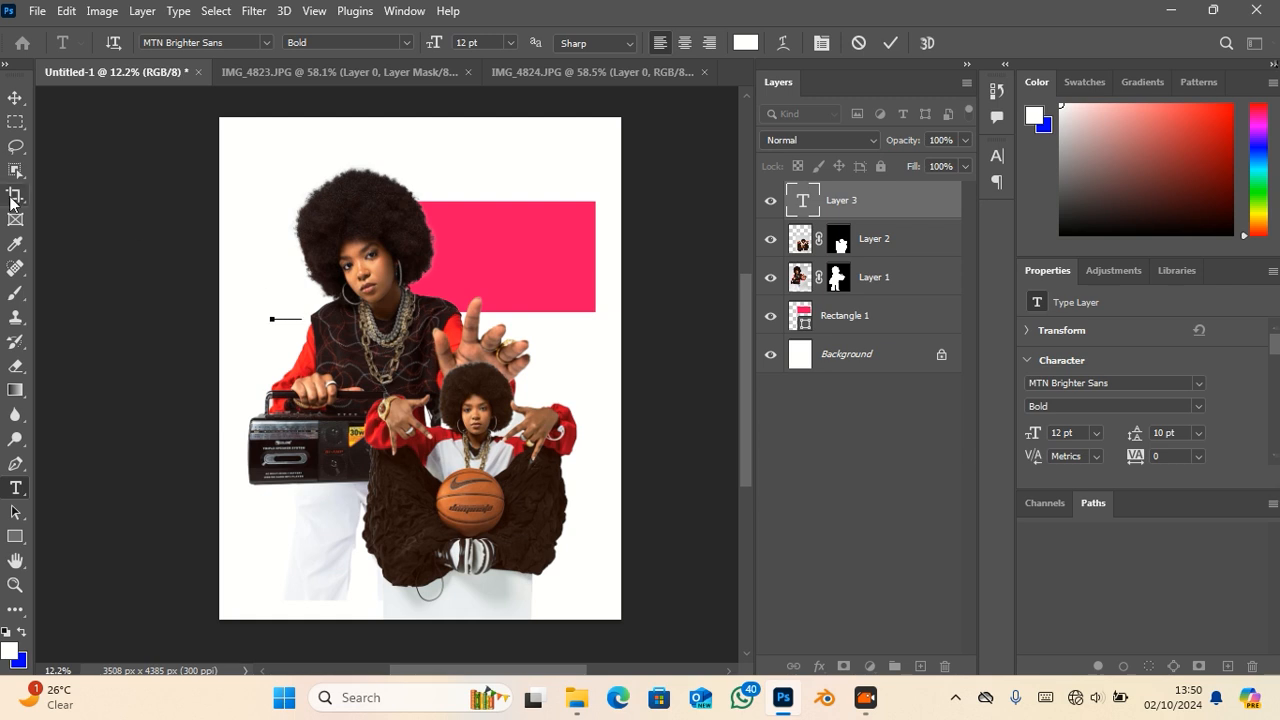
left_click(15, 97)
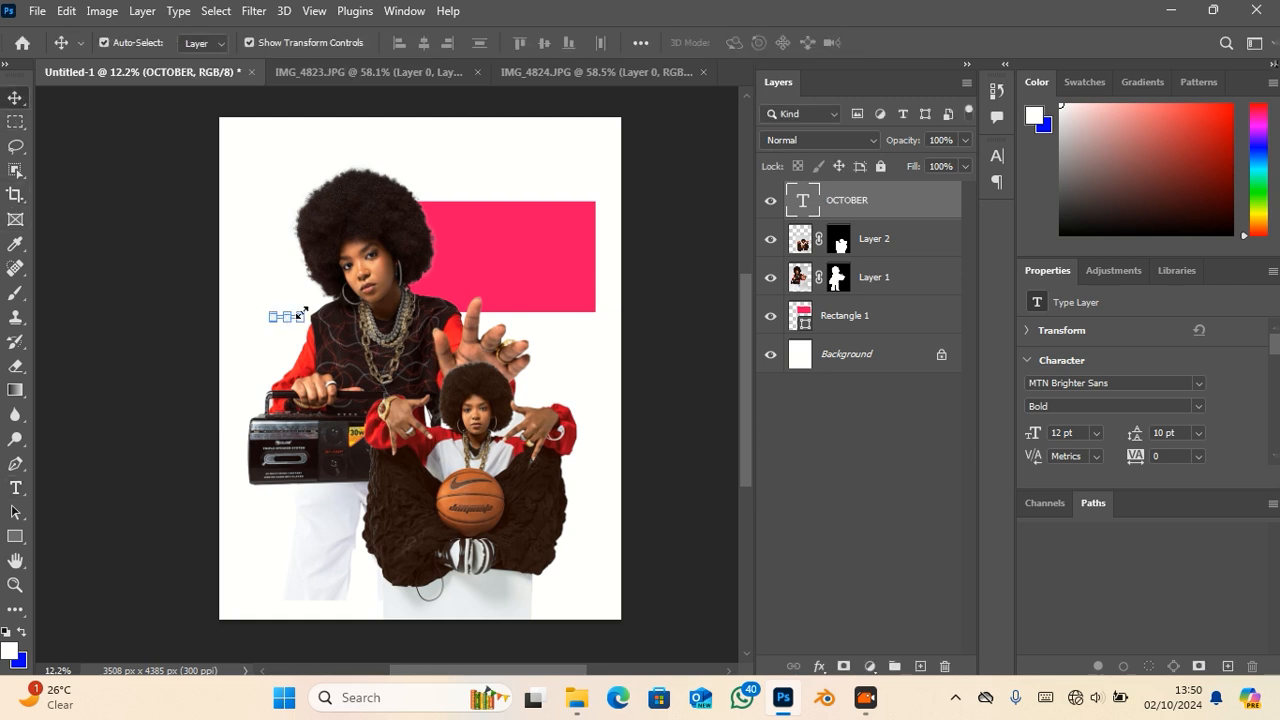
left_click_drag(303, 311, 594, 277)
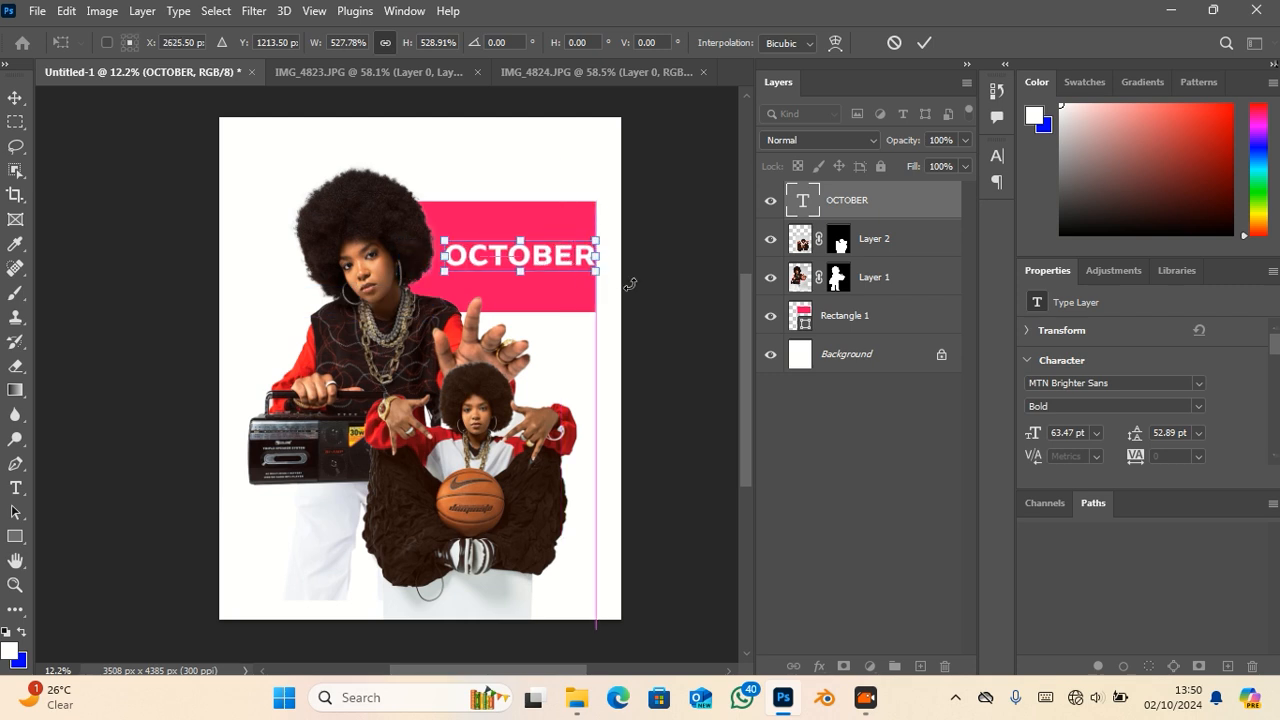
key("ctrl+plus")
key("alt+space")
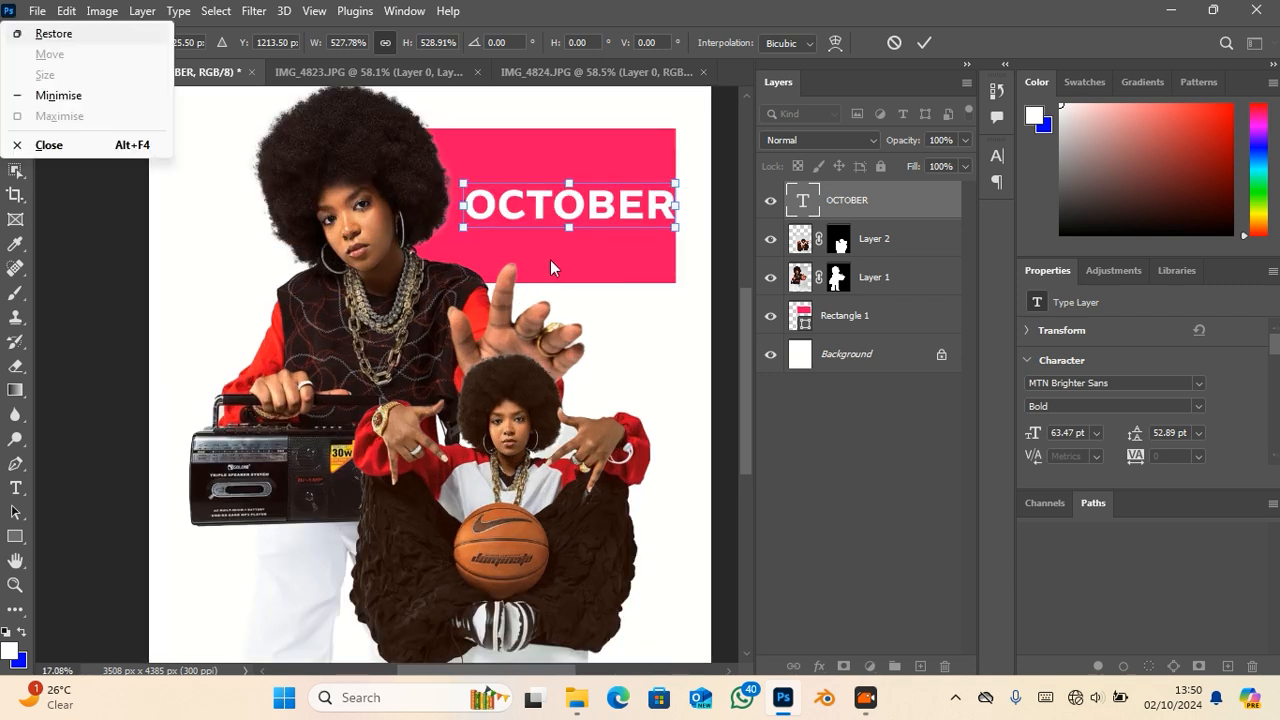
left_click(613, 209)
key("Return")
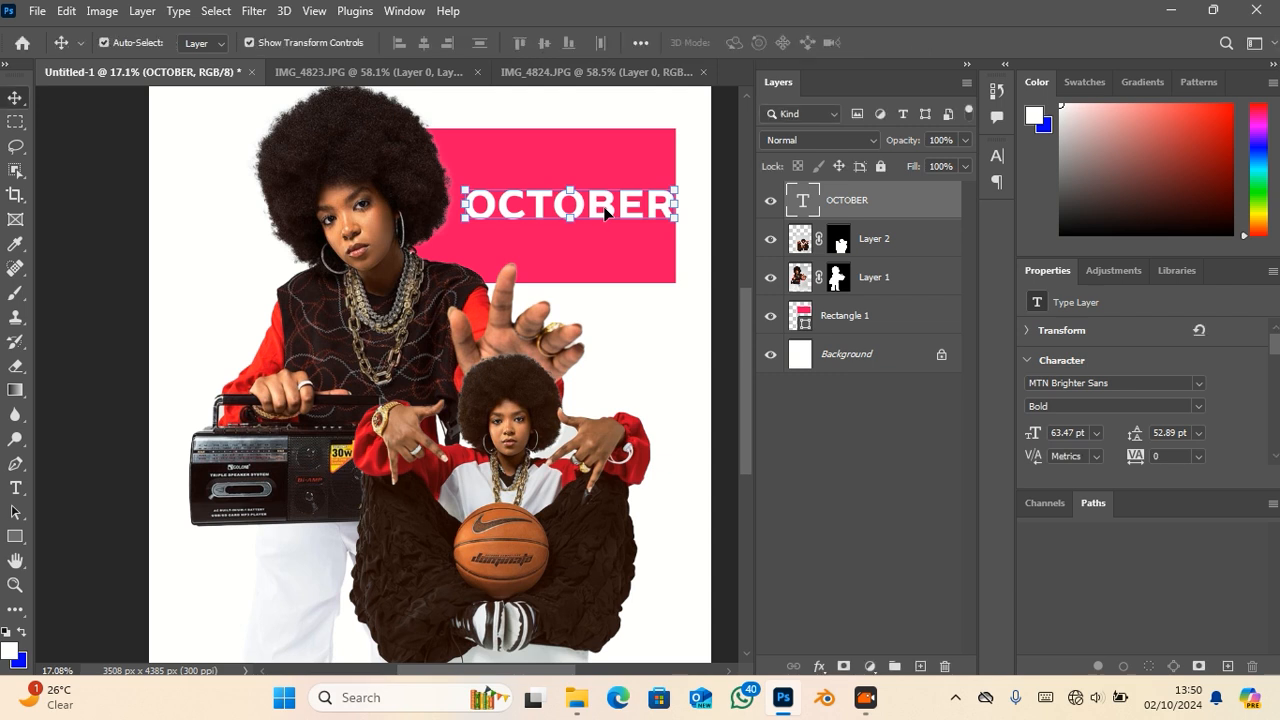
- Split the title into two lines, OCTO and BER, and enlarge it to about 92 pt inside the pink rectangle
double_click(594, 207)
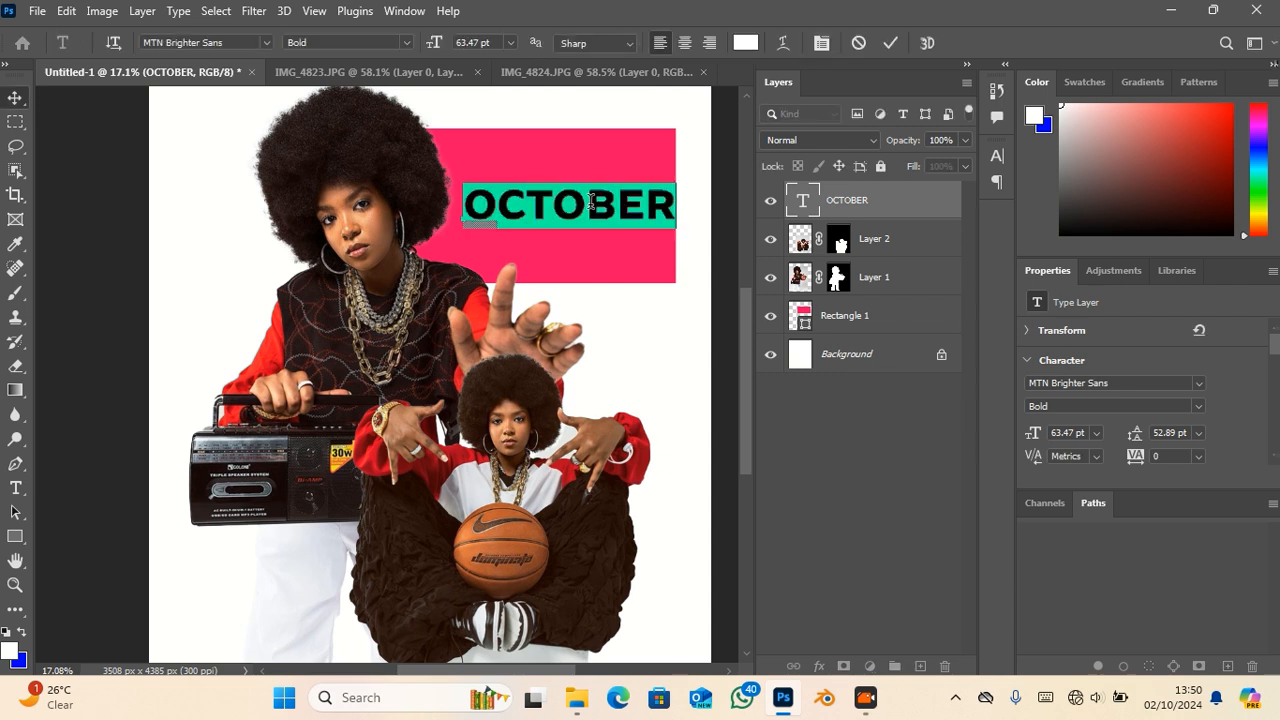
left_click(587, 255)
key("Return")
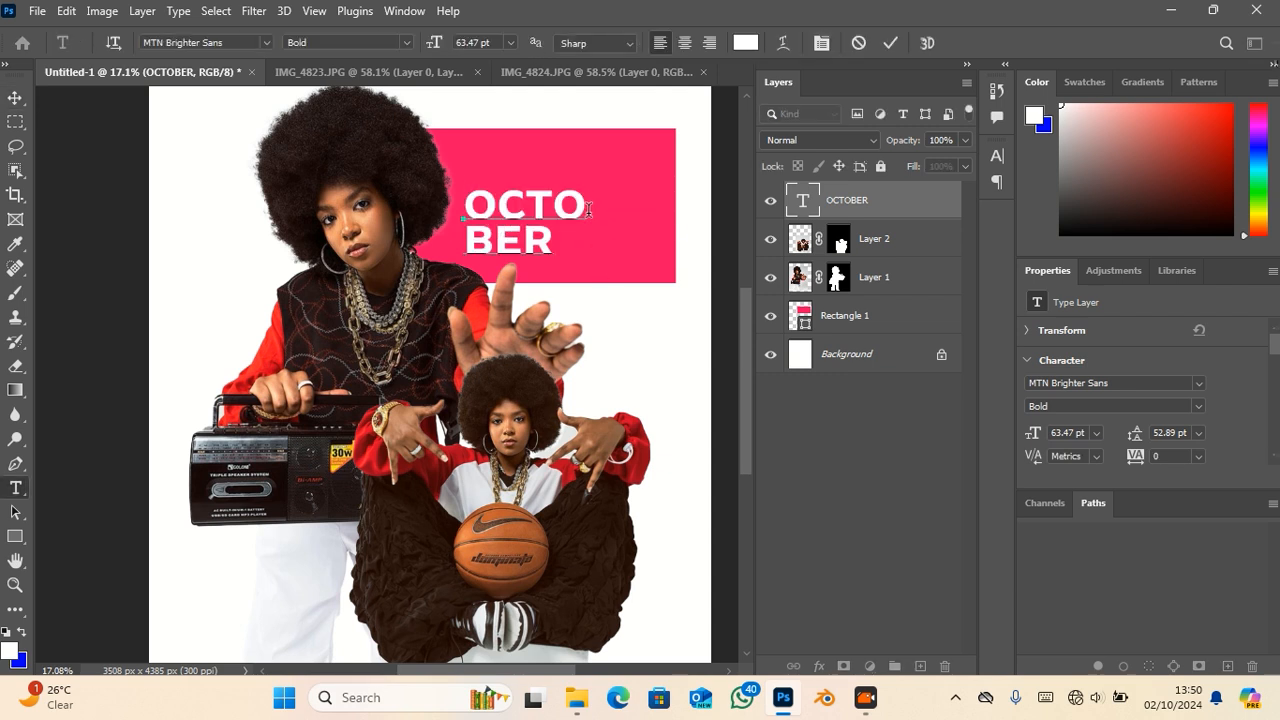
left_click(20, 95)
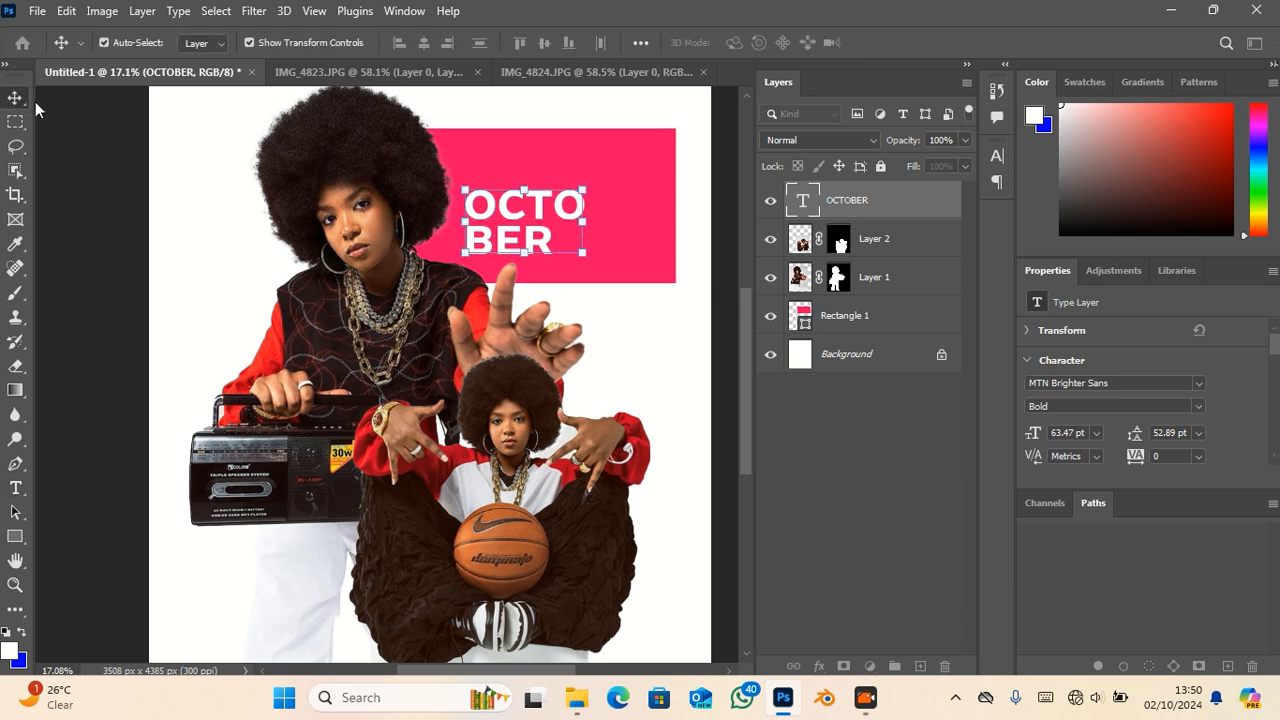
left_click_drag(580, 216, 638, 206)
key("Return")
left_click_drag(580, 244, 580, 240)
- Add two vertical and two horizontal guides marking the page margins, with one along the pink rectangle's right edge
scroll(555, 322, "down", 2)
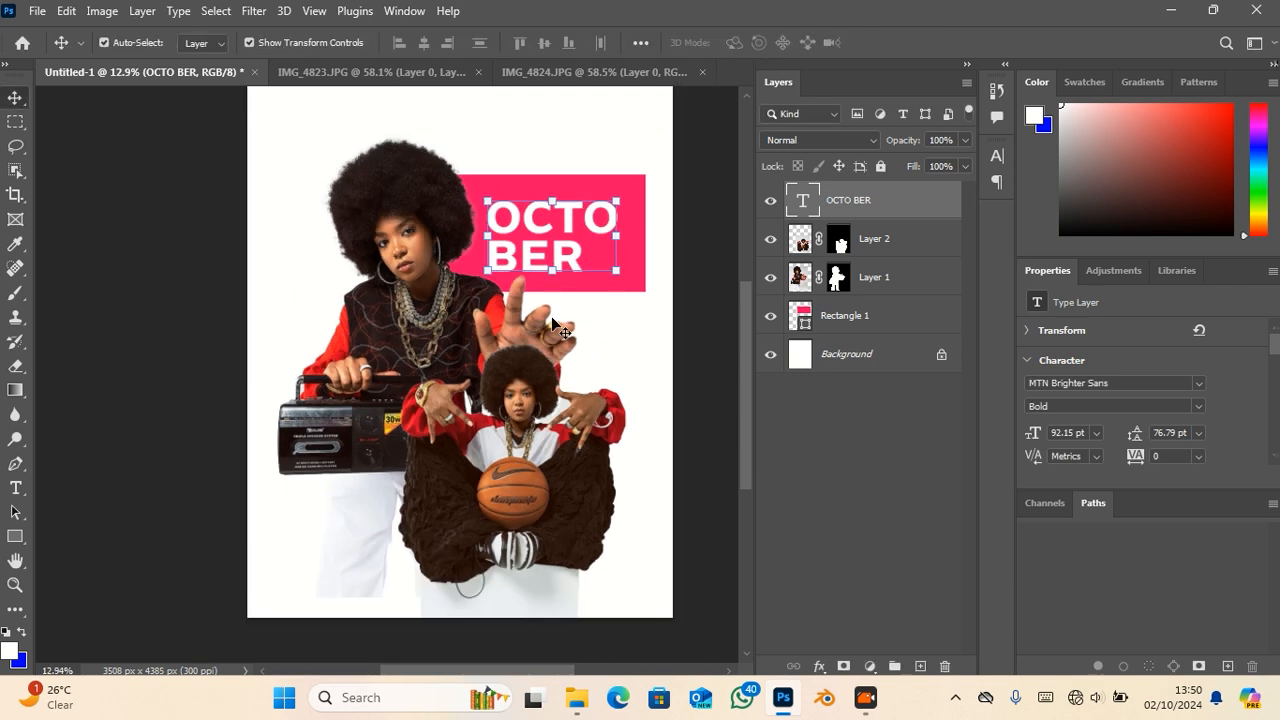
scroll(545, 335, "down", 1)
left_click_drag(38, 285, 298, 244)
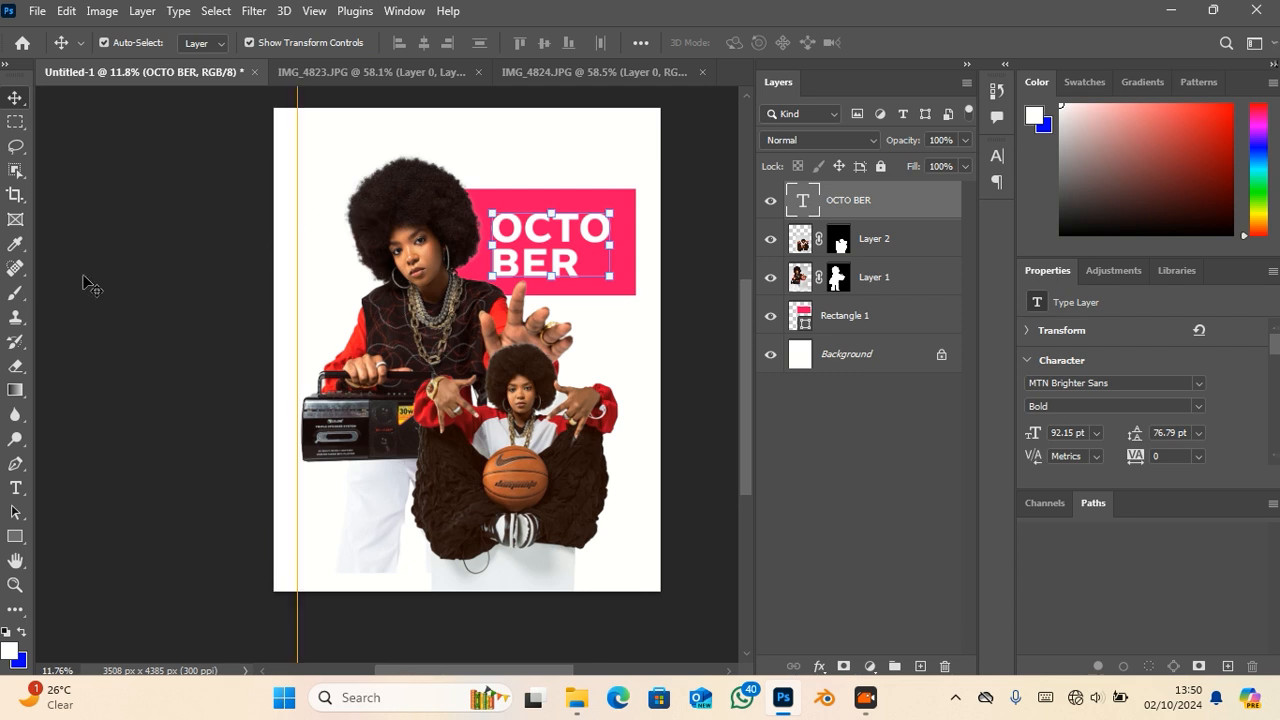
left_click_drag(40, 283, 636, 285)
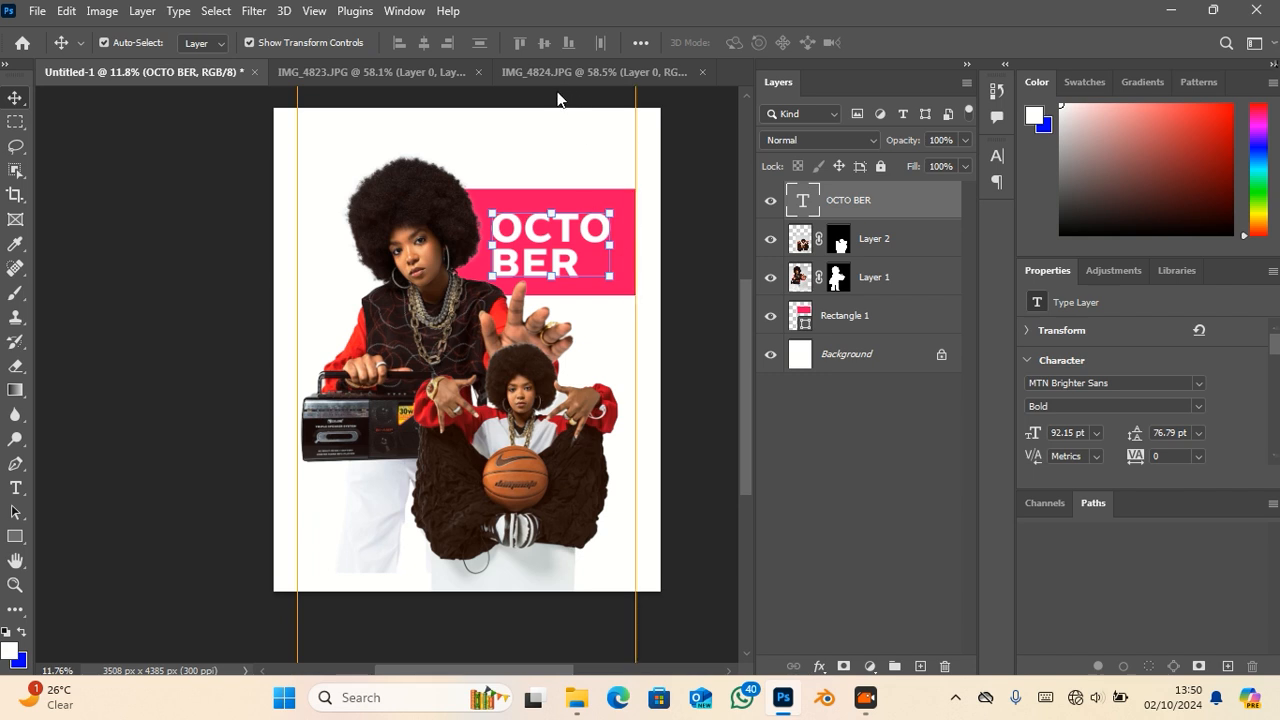
left_click_drag(558, 99, 550, 573)
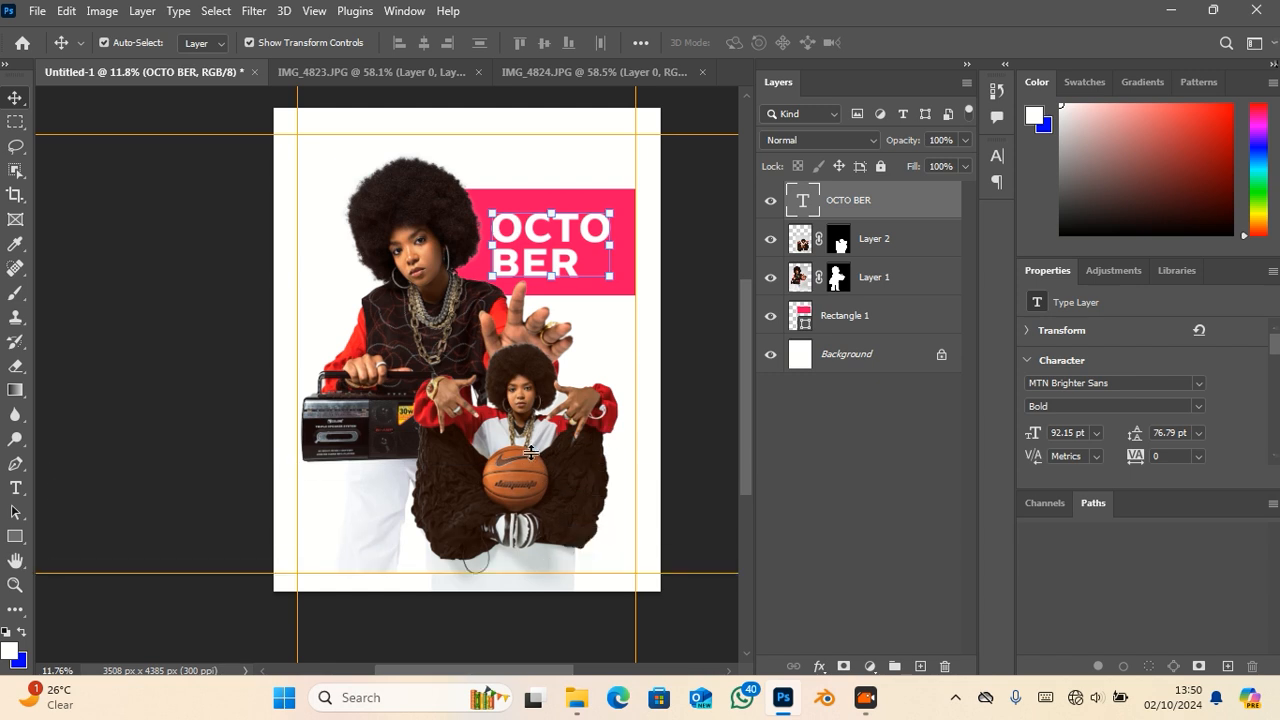
- Select both figures and nudge them horizontally to X -74 px so the boombox lines up with the left margin guide
left_click(545, 393)
left_click(383, 220, "shift")
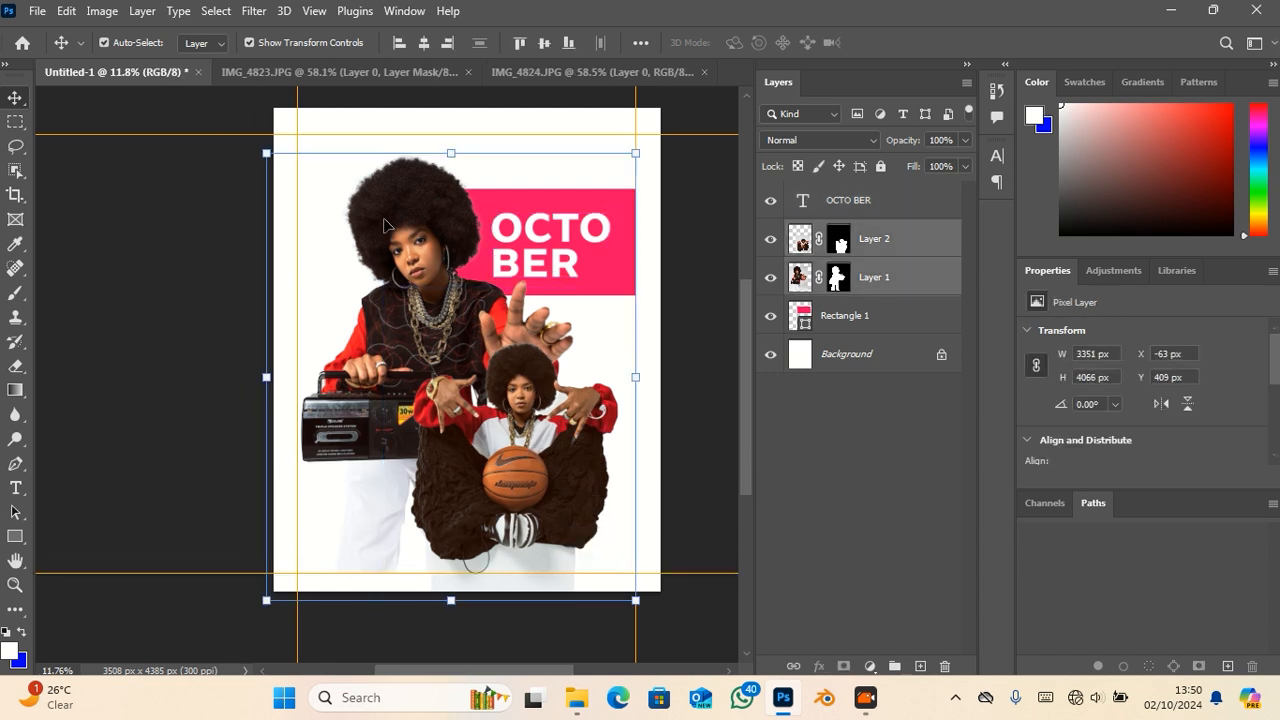
key("Left")
key("Left")
key("Left")
key("Left")
key("Left")
key("Left")
key("Left")
key("Left")
key("Left")
key("Left")
key("Left")
key("Left")
key("Left")
key("Left")
key("Left")
key("Left")
key("Left")
key("Left")
key("Left")
key("Left")
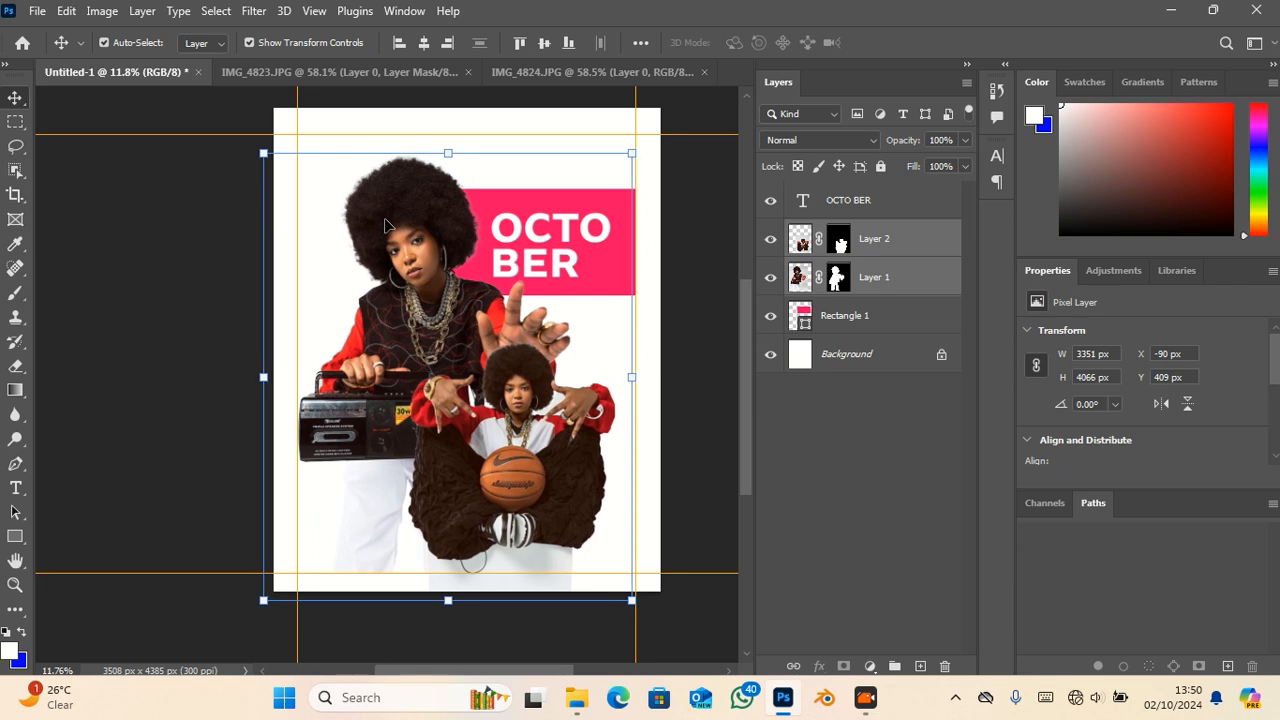
key("Right")
key("Right")
key("Right")
key("Right")
key("Right")
key("Right")
key("Right")
key("Right")
key("Right")
key("Right")
key("Right")
key("Right")
key("Right")
key("Right")
key("Right")
key("Right")
key("Right")
key("Right")
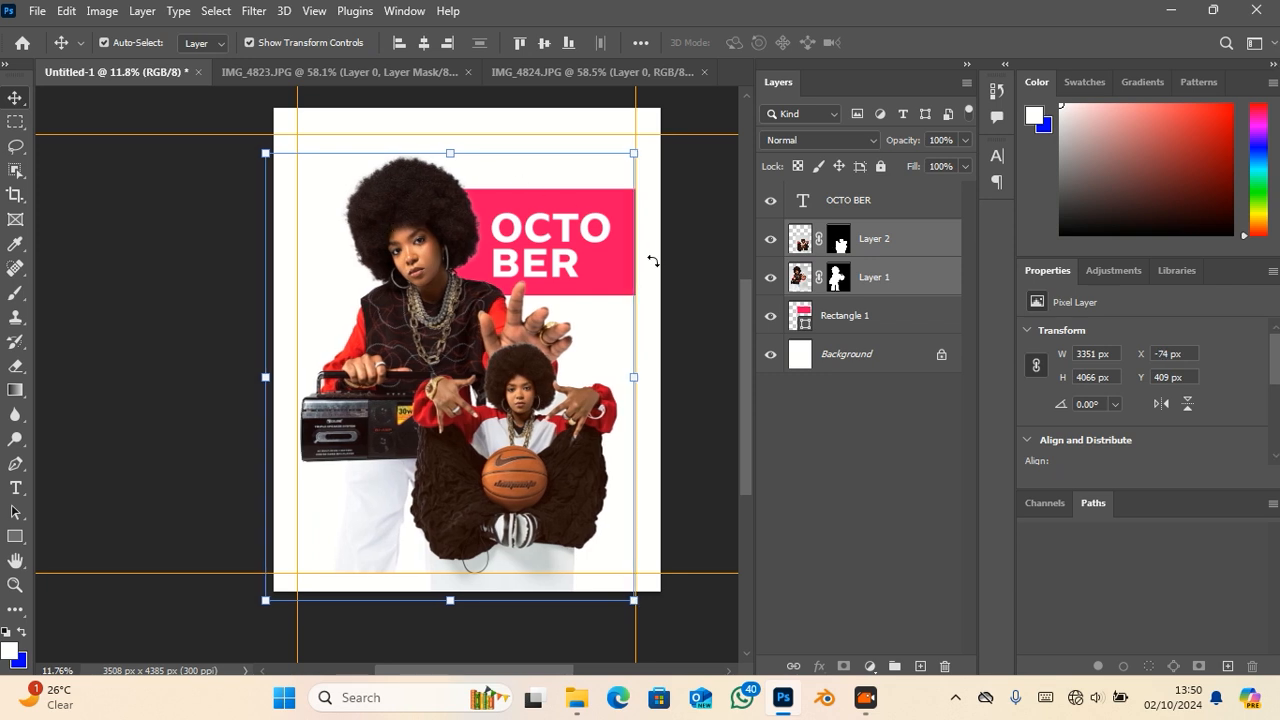
left_click(705, 300)
- Nudge the OCTO BER title up slightly inside the pink rectangle
left_click(607, 288)
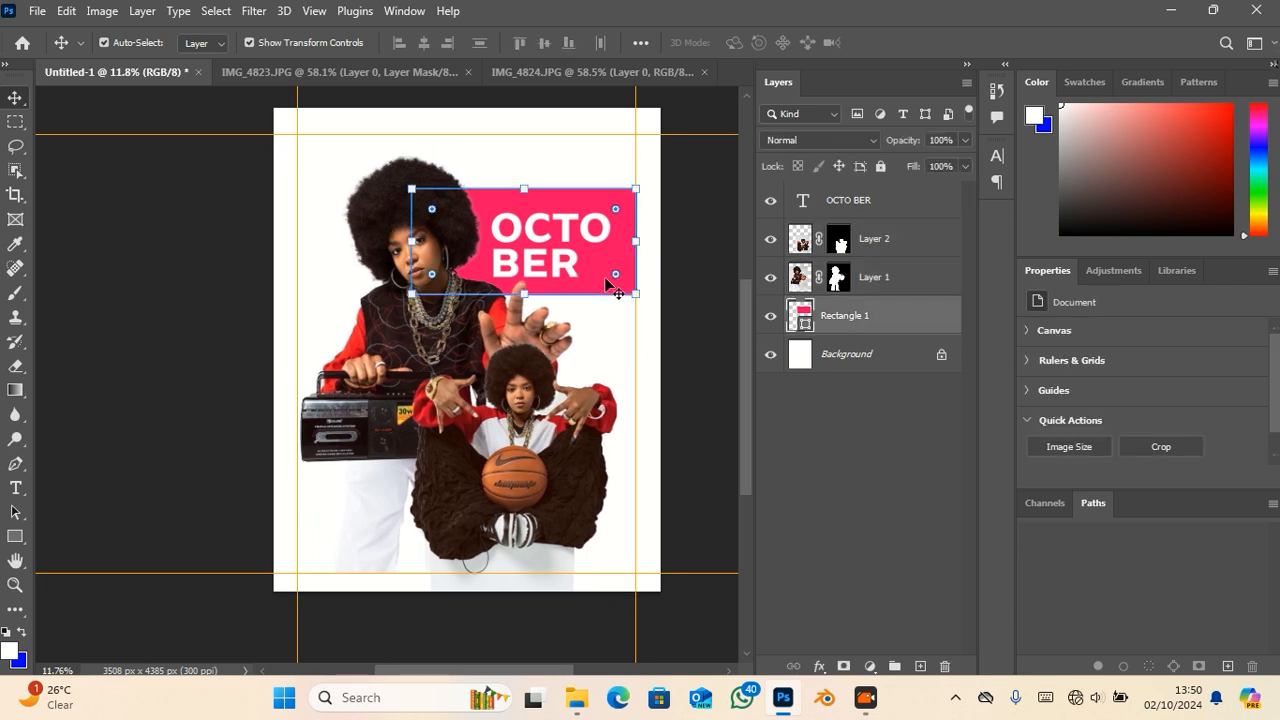
left_click(541, 267)
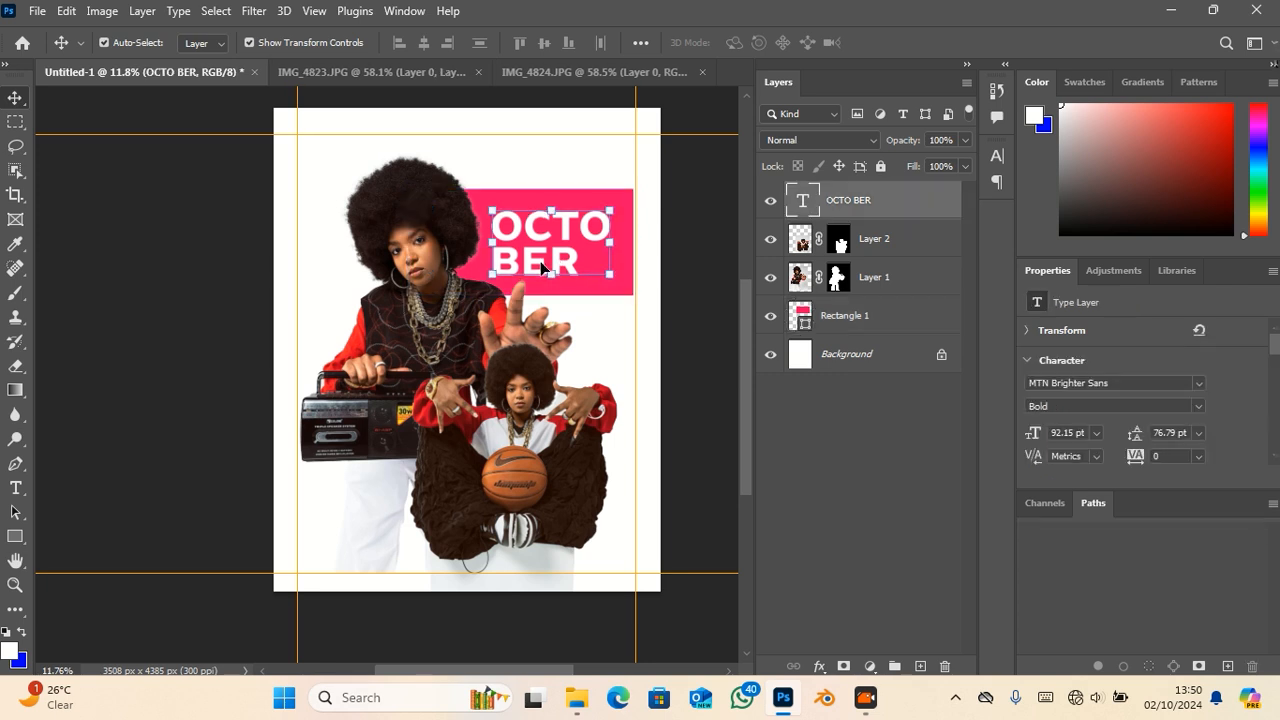
key("Up")
key("Up")
key("Up")
key("Up")
key("Up")
key("Up")
key("Up")
key("Up")
left_click(680, 250)
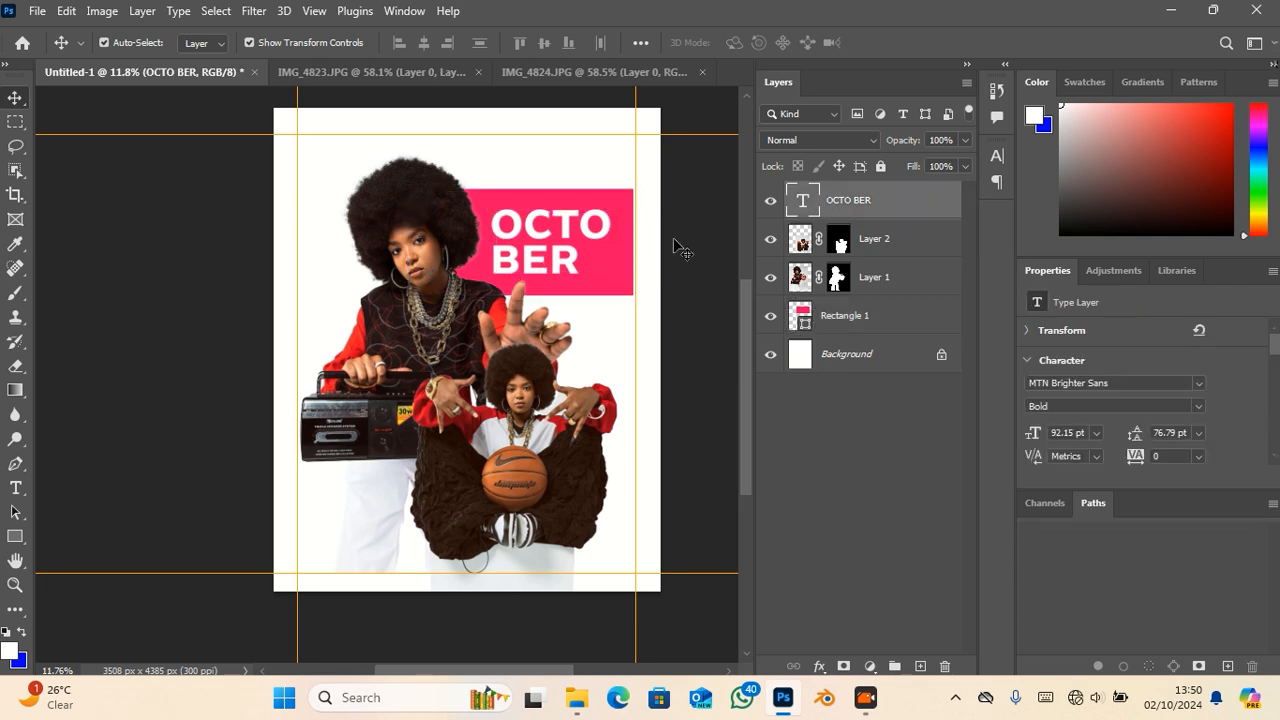
- Add a four-line 12 pt text below the boombox reading HEY IT'S THE MONTH ONG OCTOBER DONT FORGET TO GET YOUR BREST CHECKED
scroll(531, 447, "down", 2)
scroll(531, 447, "up", 2)
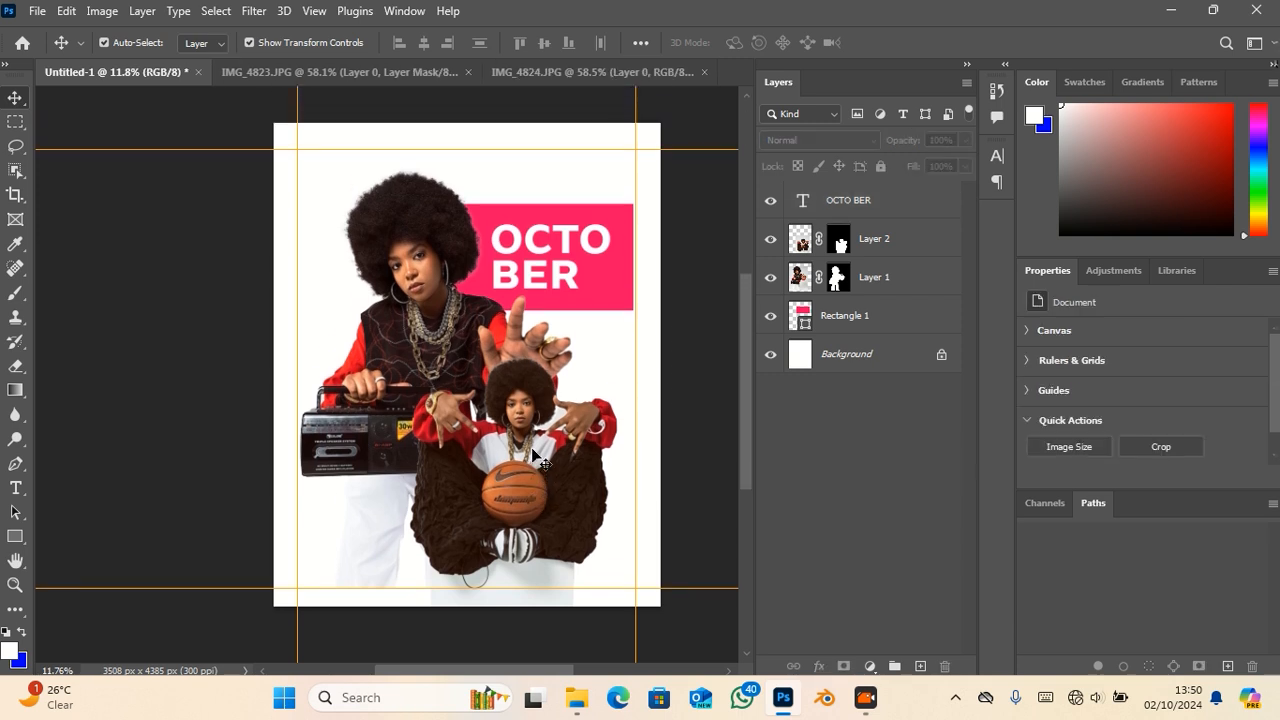
scroll(543, 395, "up", 2)
scroll(543, 395, "down", 3)
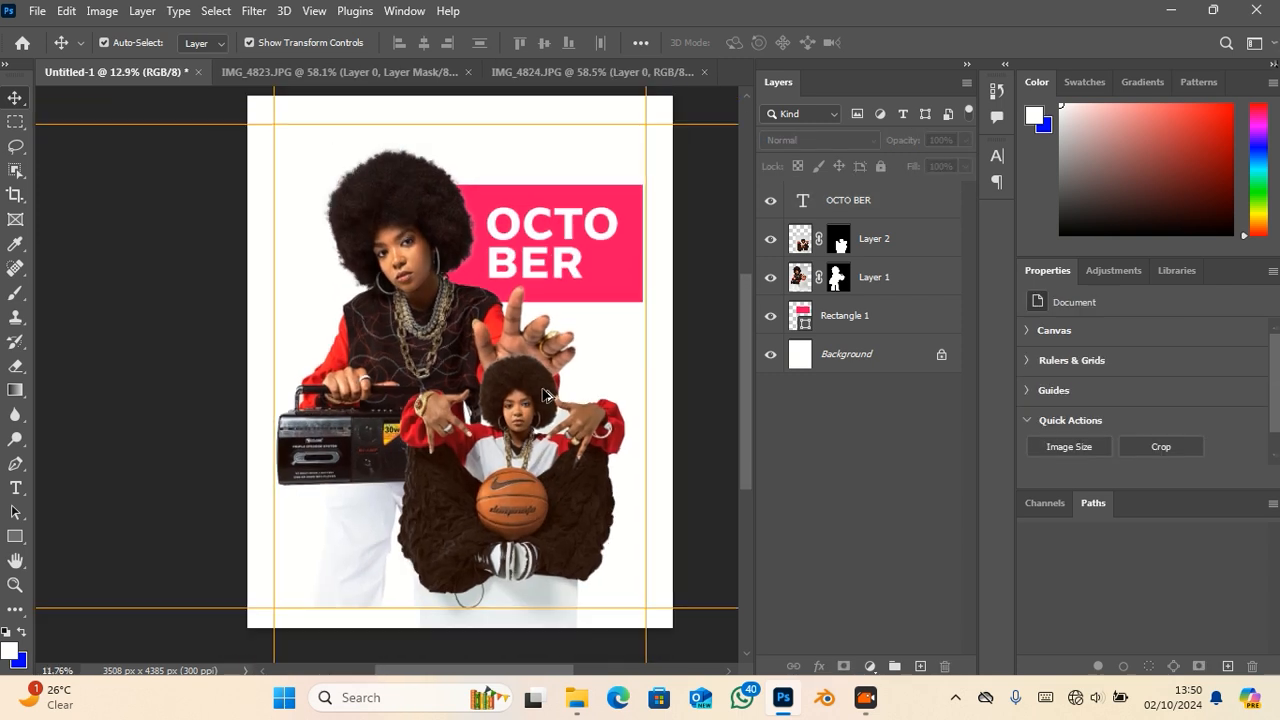
scroll(513, 515, "up", 3)
scroll(513, 518, "up", 3)
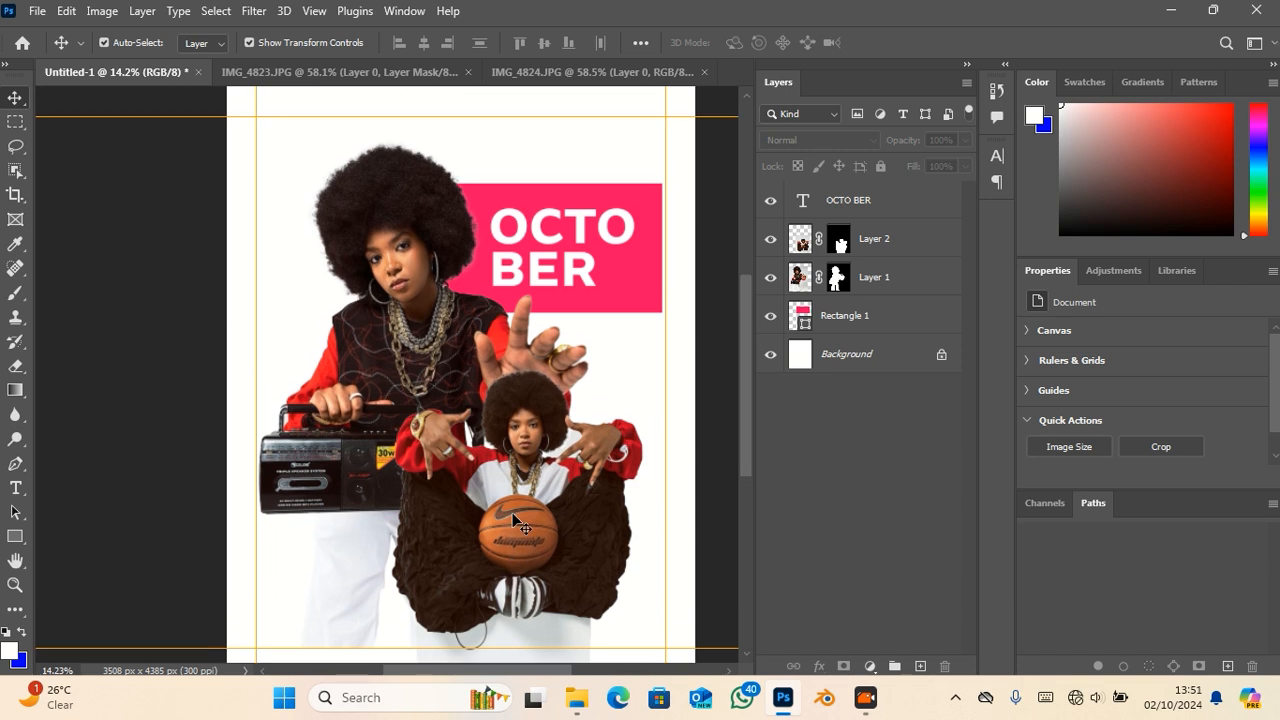
scroll(513, 518, "down", 3)
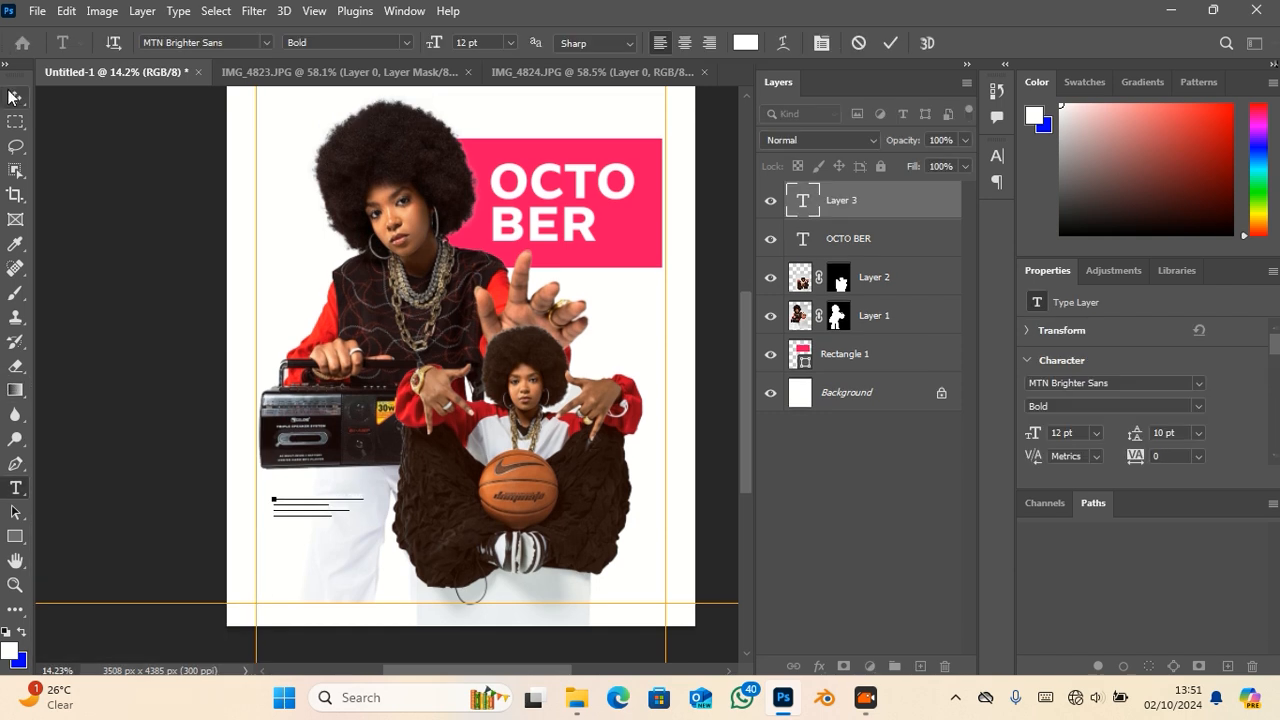
left_click(15, 97)
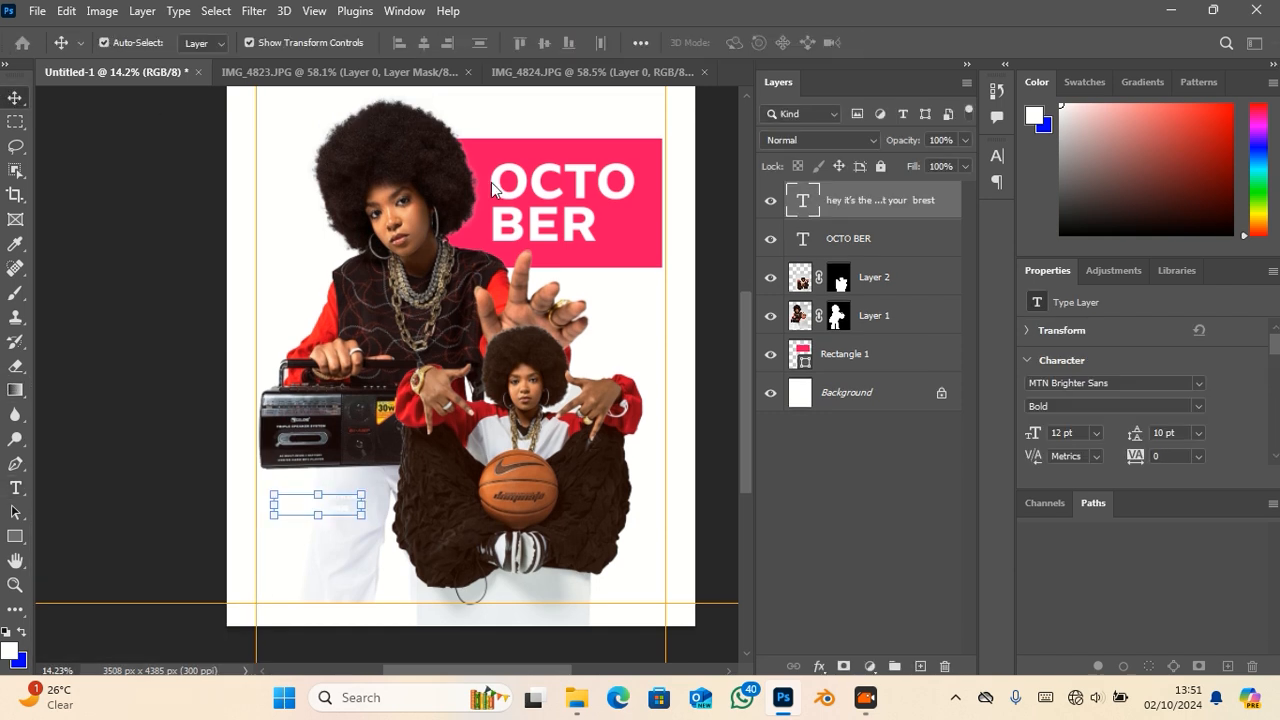
- Set the new text's colour to the pink sampled from the title rectangle
scroll(1104, 384, "down", 3)
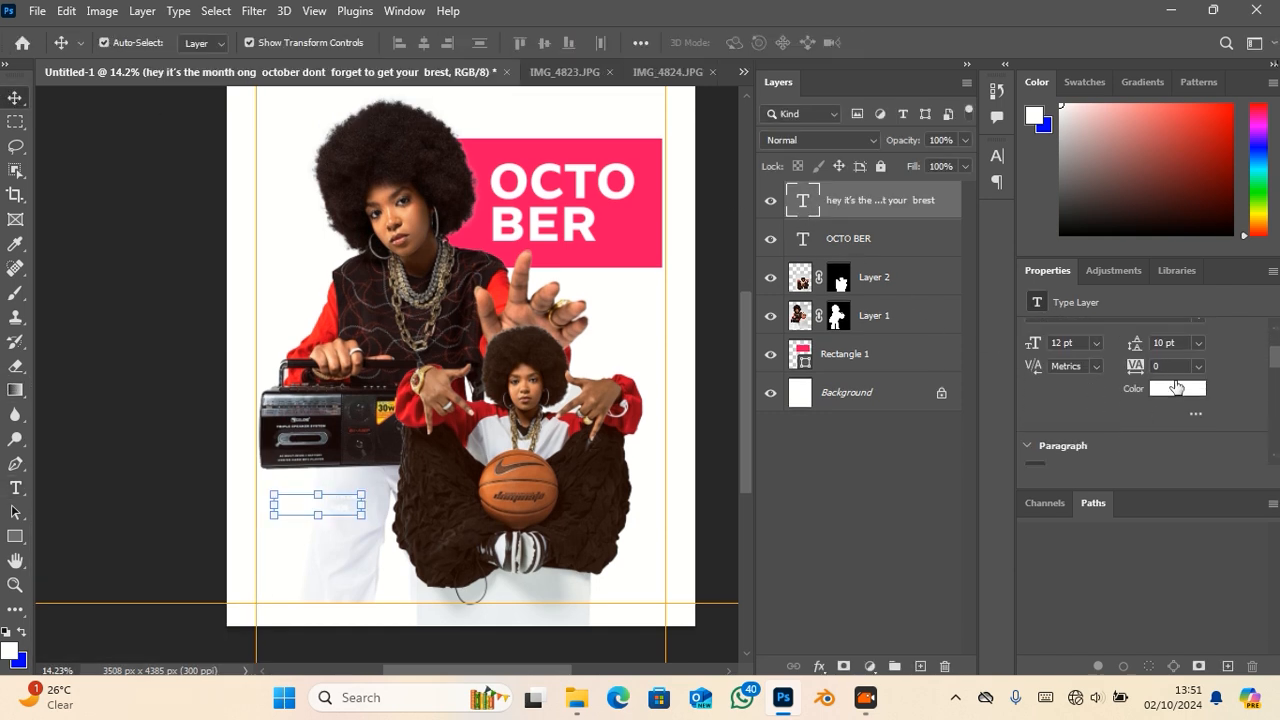
left_click(1176, 387)
left_click_drag(929, 309, 775, 426)
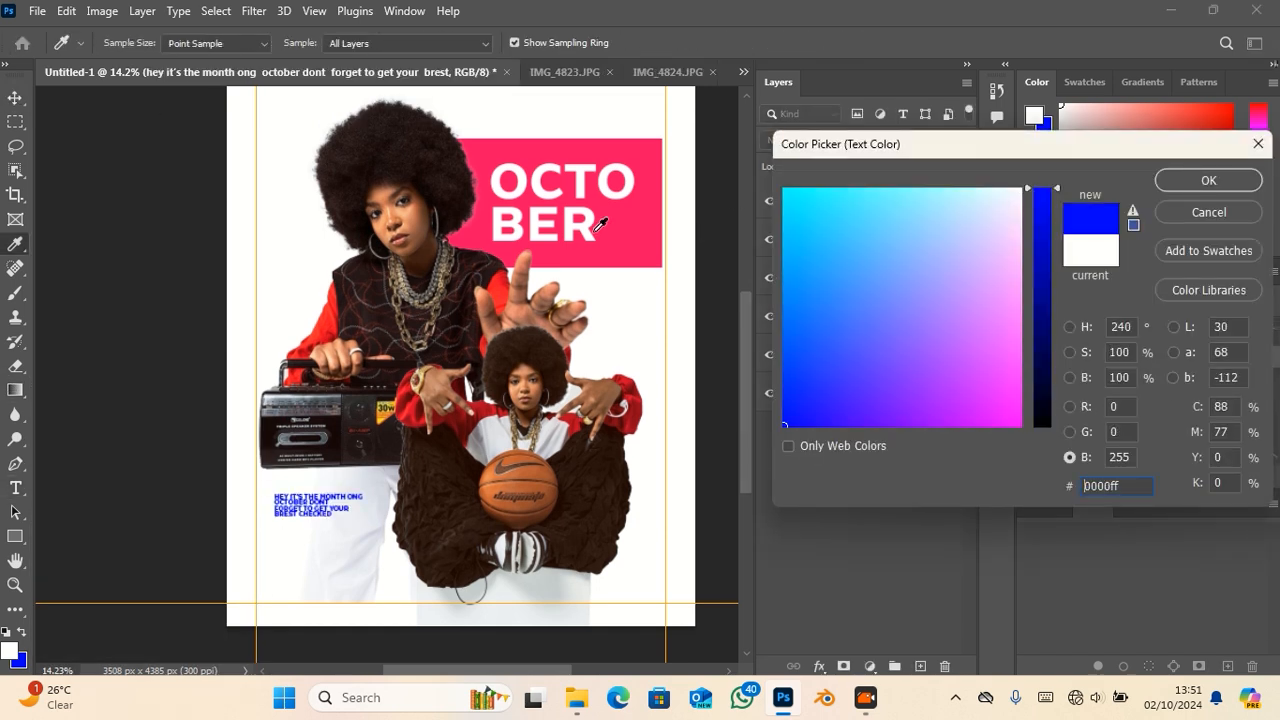
left_click(633, 238)
key("Return")
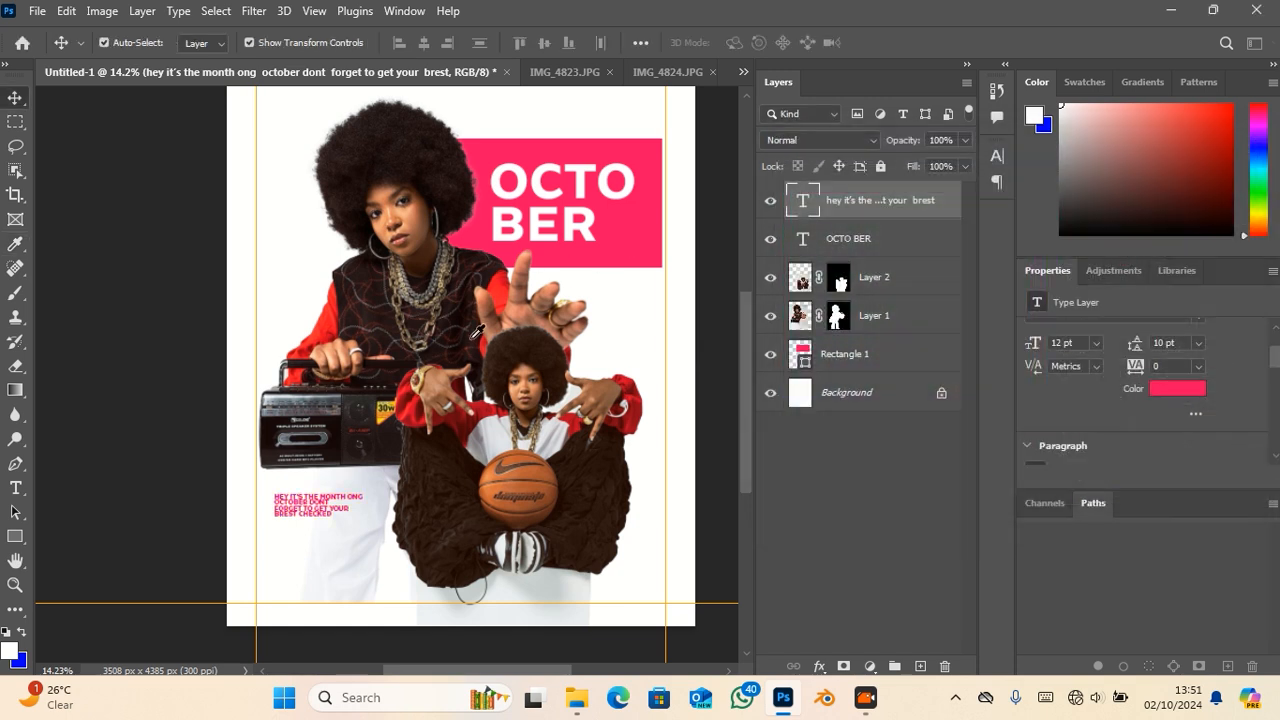
- Rearrange the line breaks so FORGET ends the second line and TO GET YOUR starts the third
key("super")
key("super")
scroll(281, 554, "up", 6)
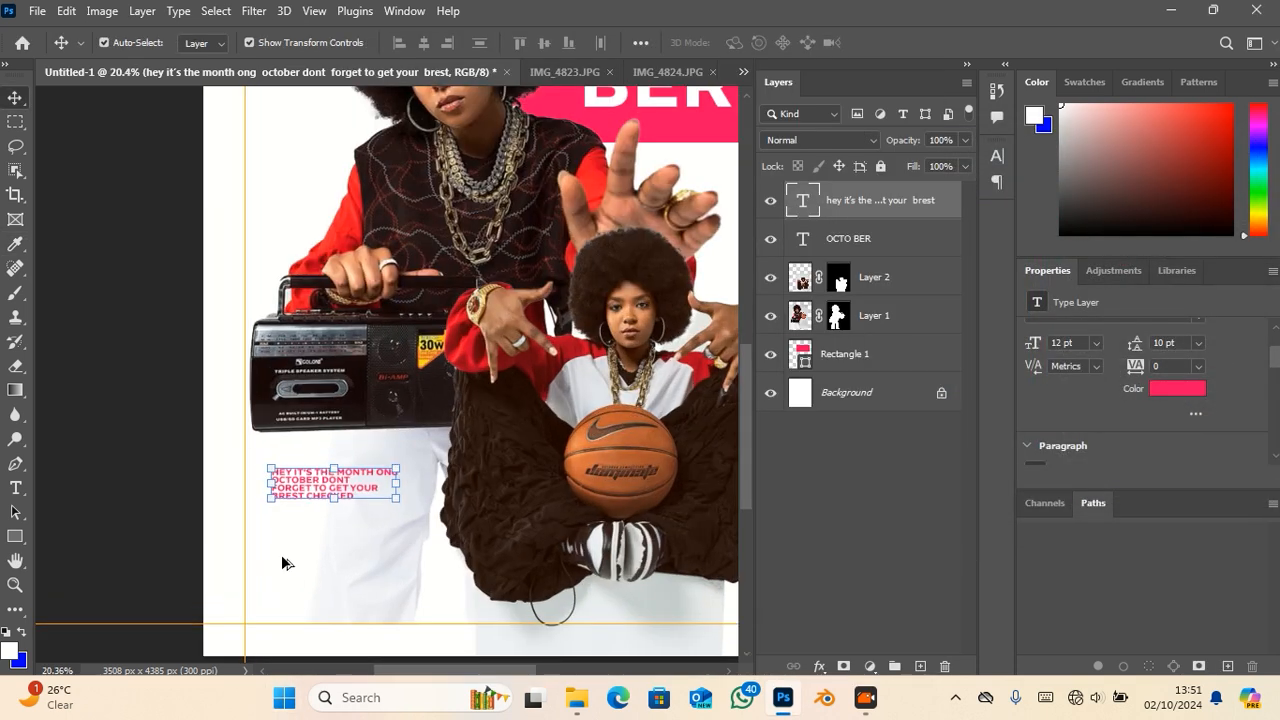
double_click(304, 355)
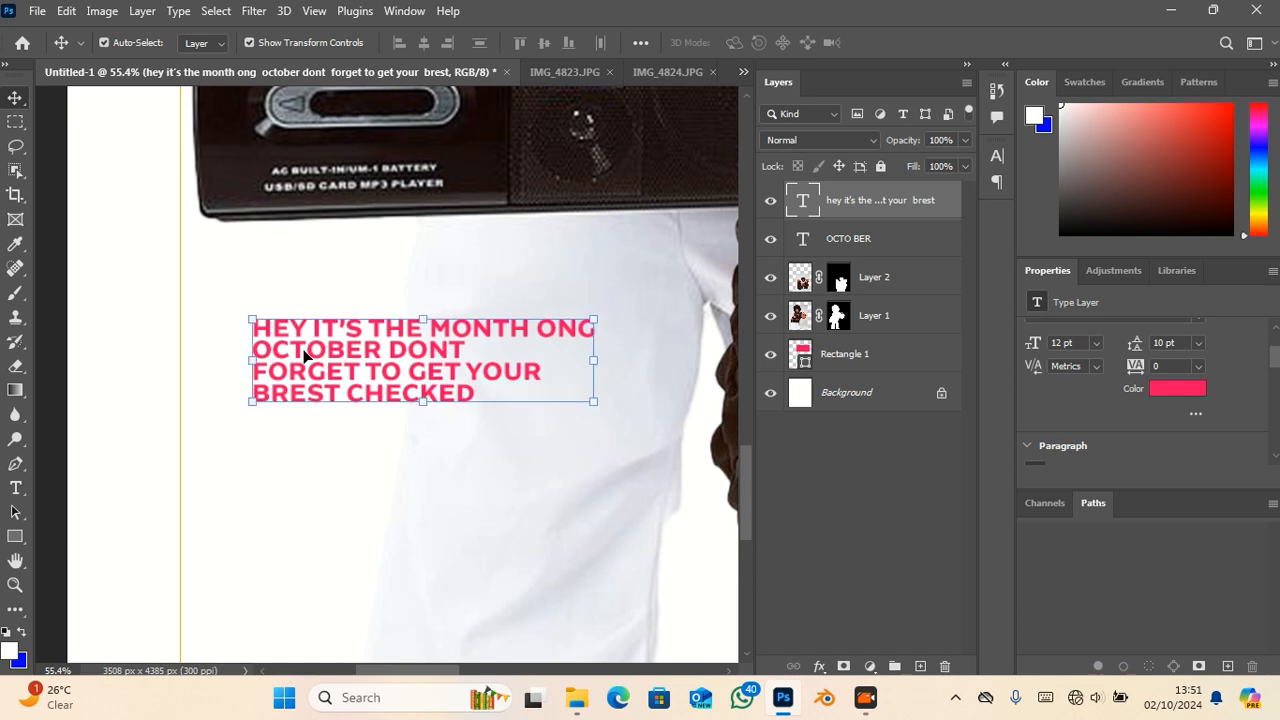
left_click(258, 382)
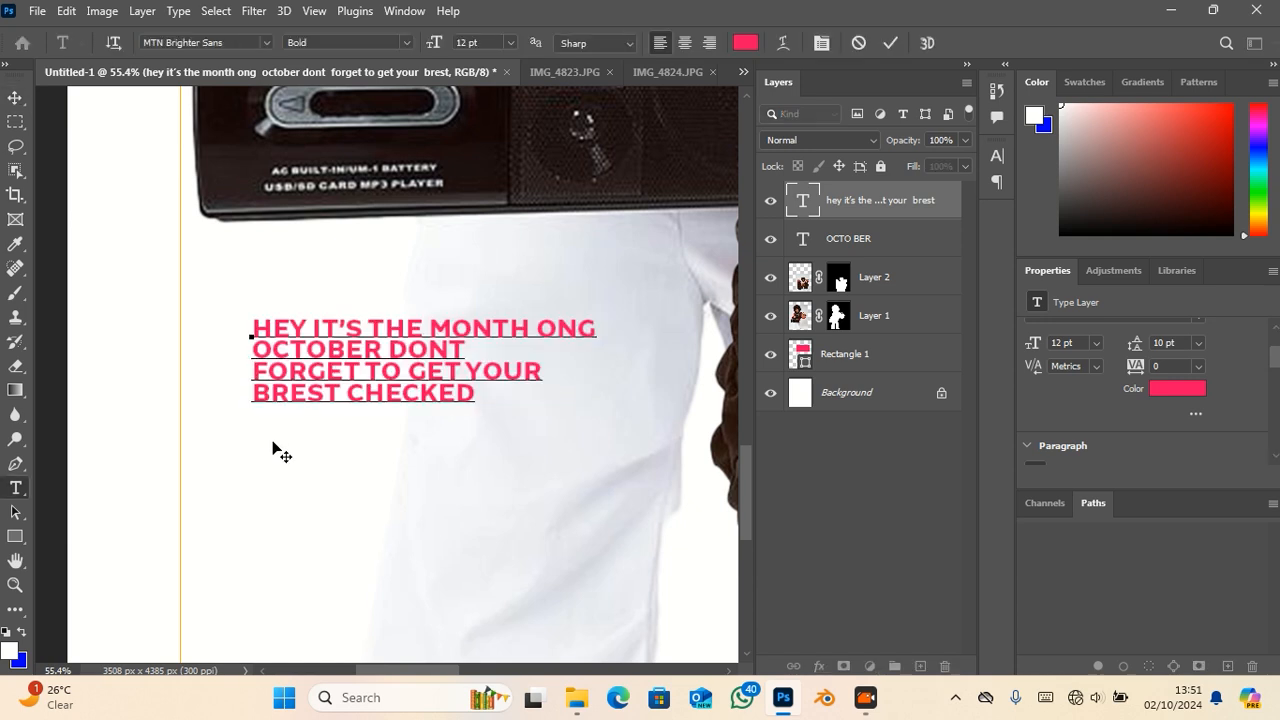
key("BackSpace")
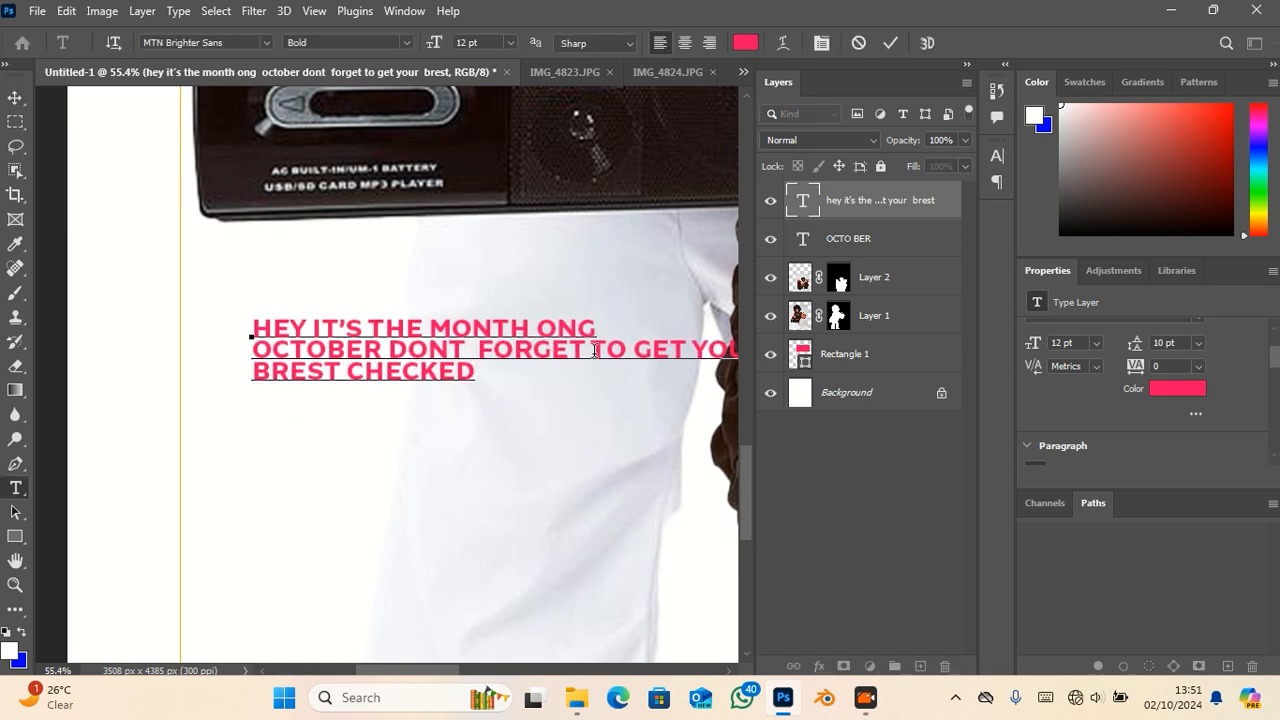
key("Right")
key("Right")
key("Right")
key("Right")
key("Right")
key("Right")
key("Right")
key("Return")
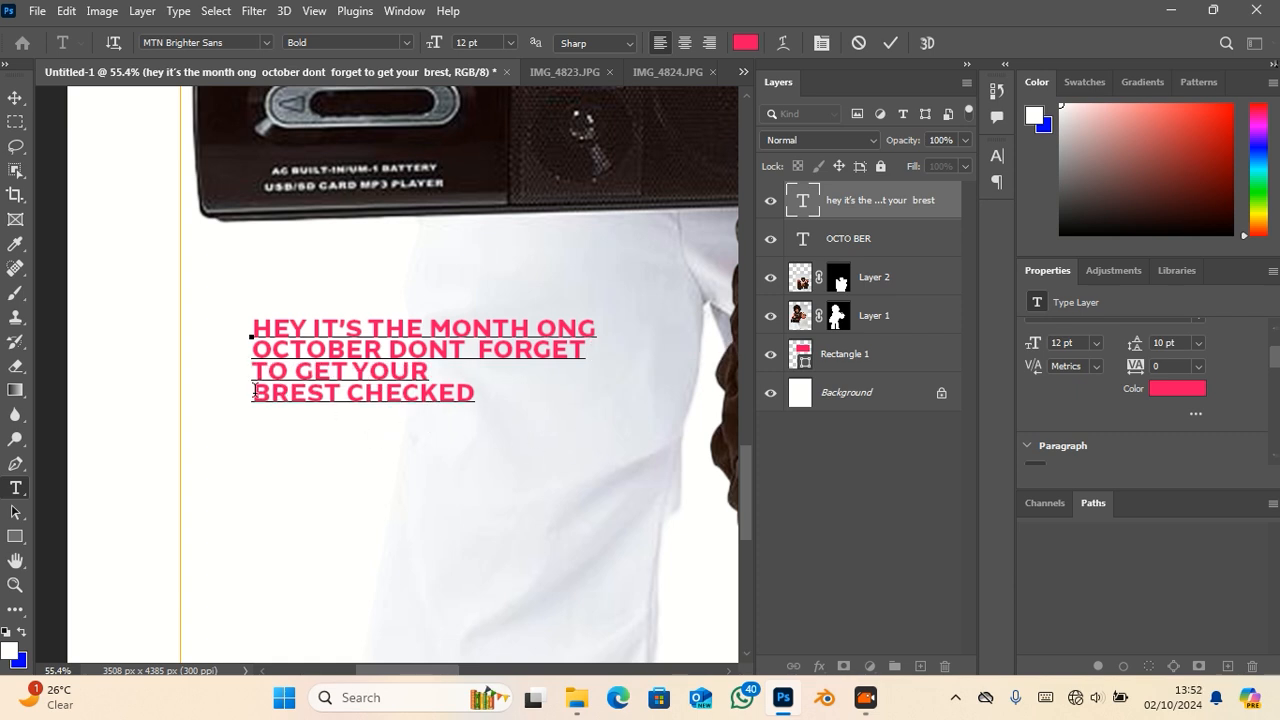
- Bring BREST up to the third line and leave CHECKED alone on the fourth
key("BackSpace")
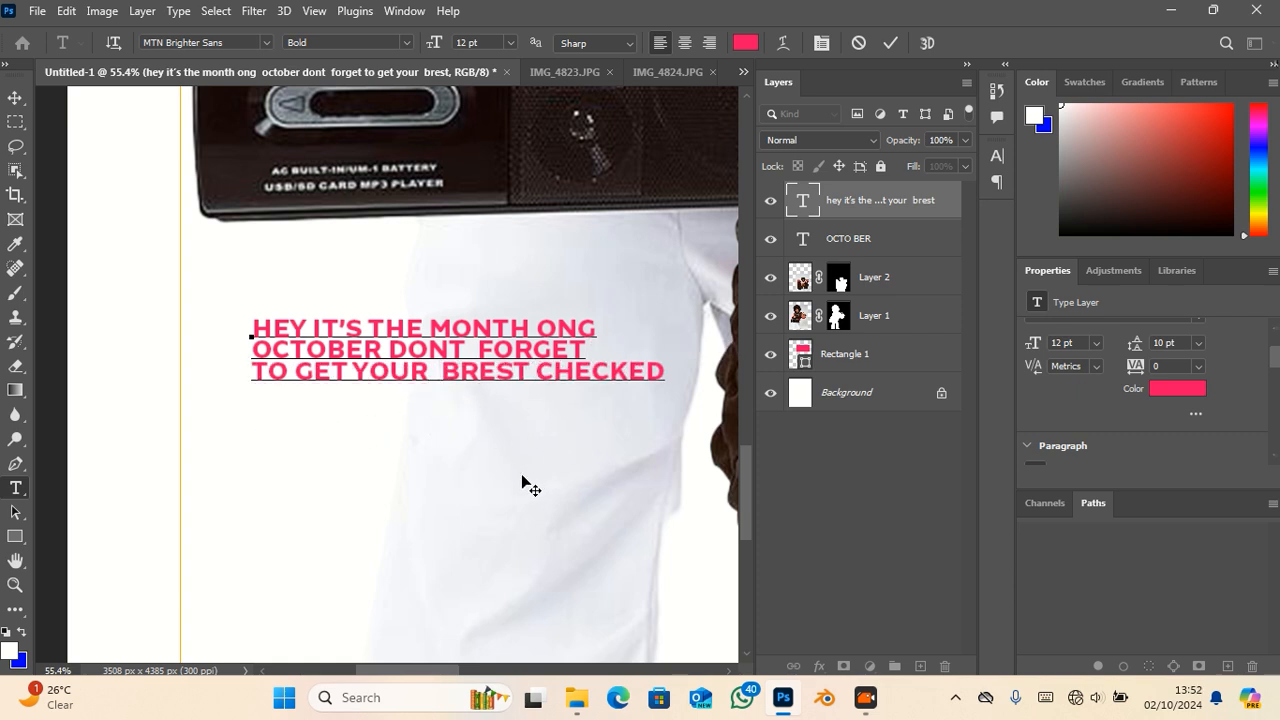
key("Return")
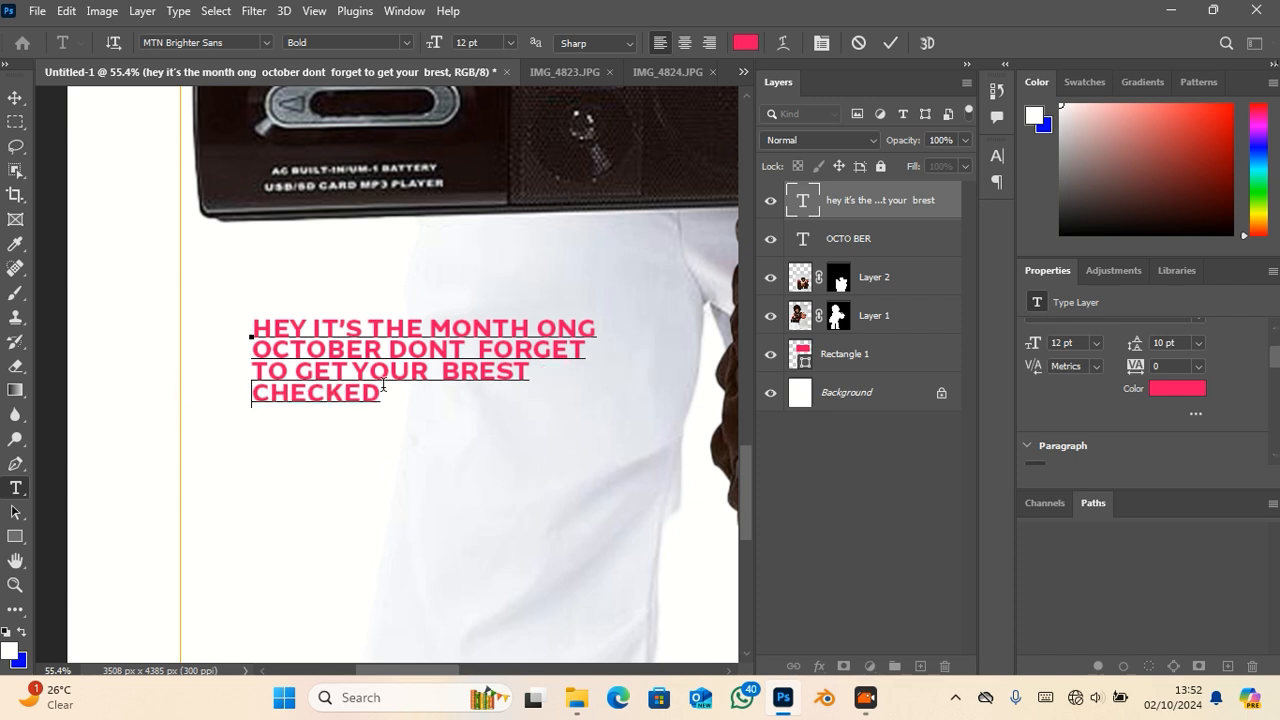
key("ctrl+a")
left_click(15, 97)
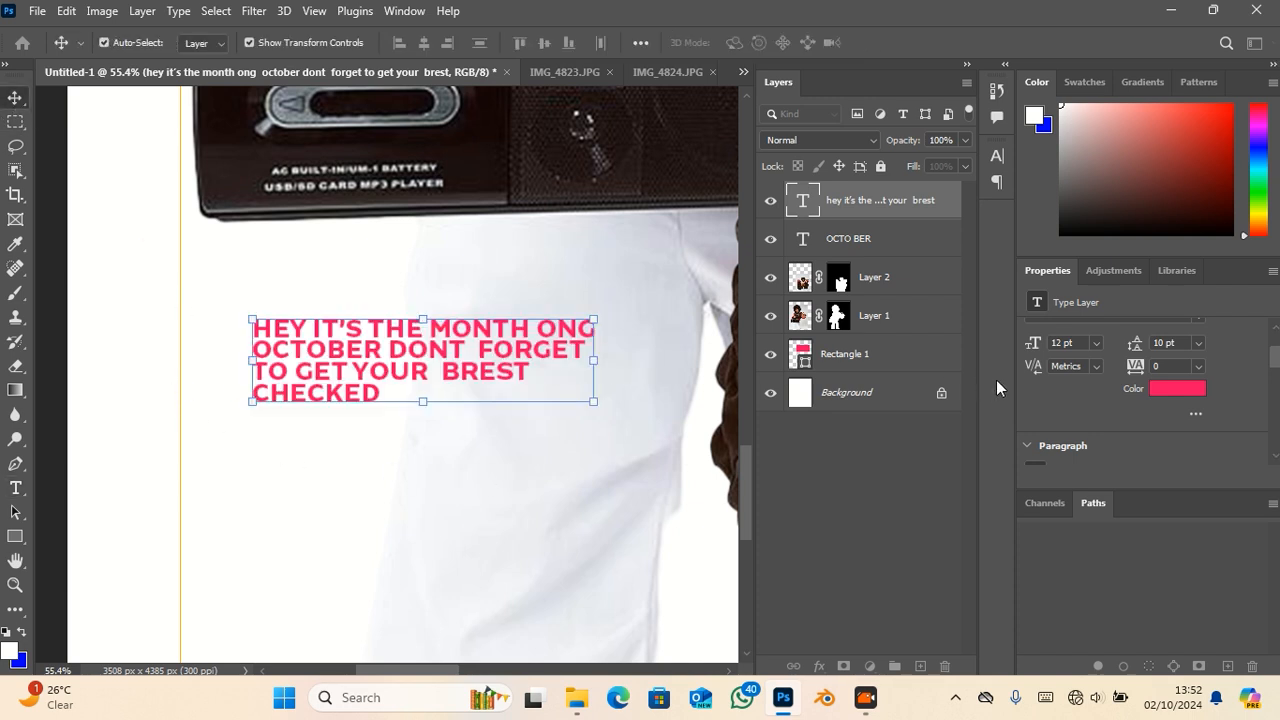
- Change the font style of the whole pink text below the boombox to Medium
scroll(1160, 410, "down", 3)
scroll(1163, 418, "down", 5)
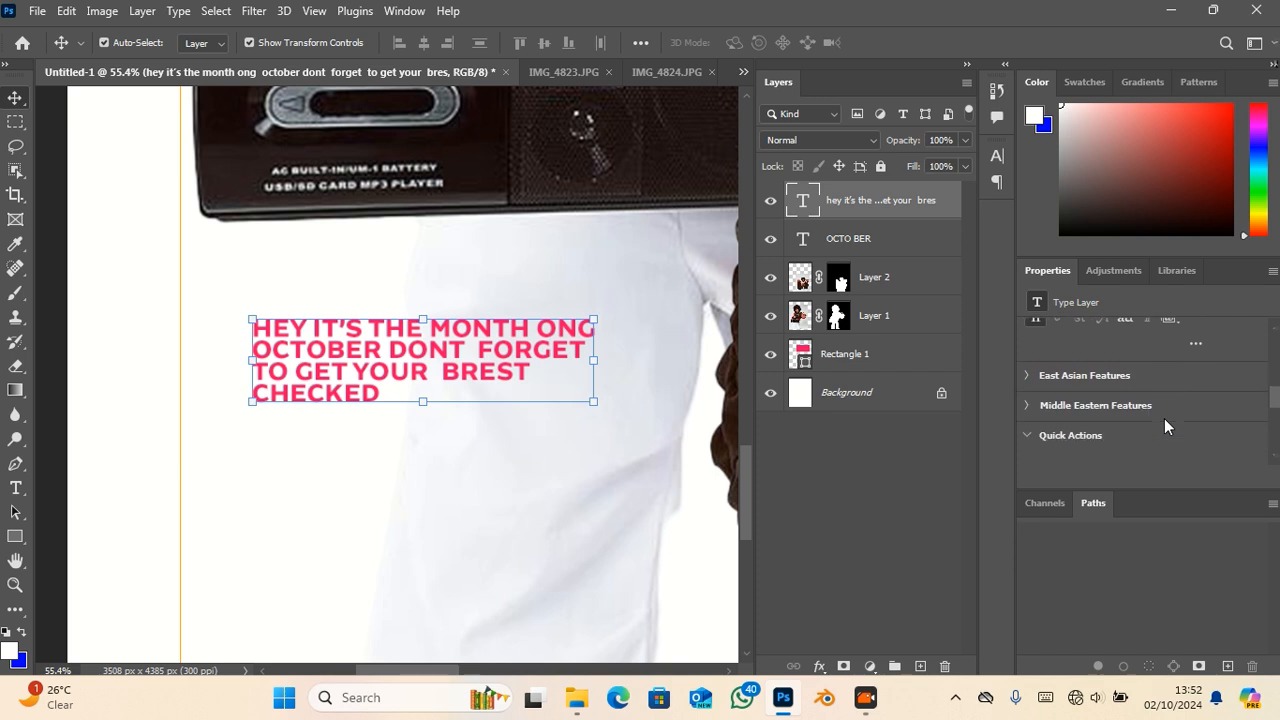
scroll(1164, 418, "up", 1)
scroll(571, 394, "up", 1)
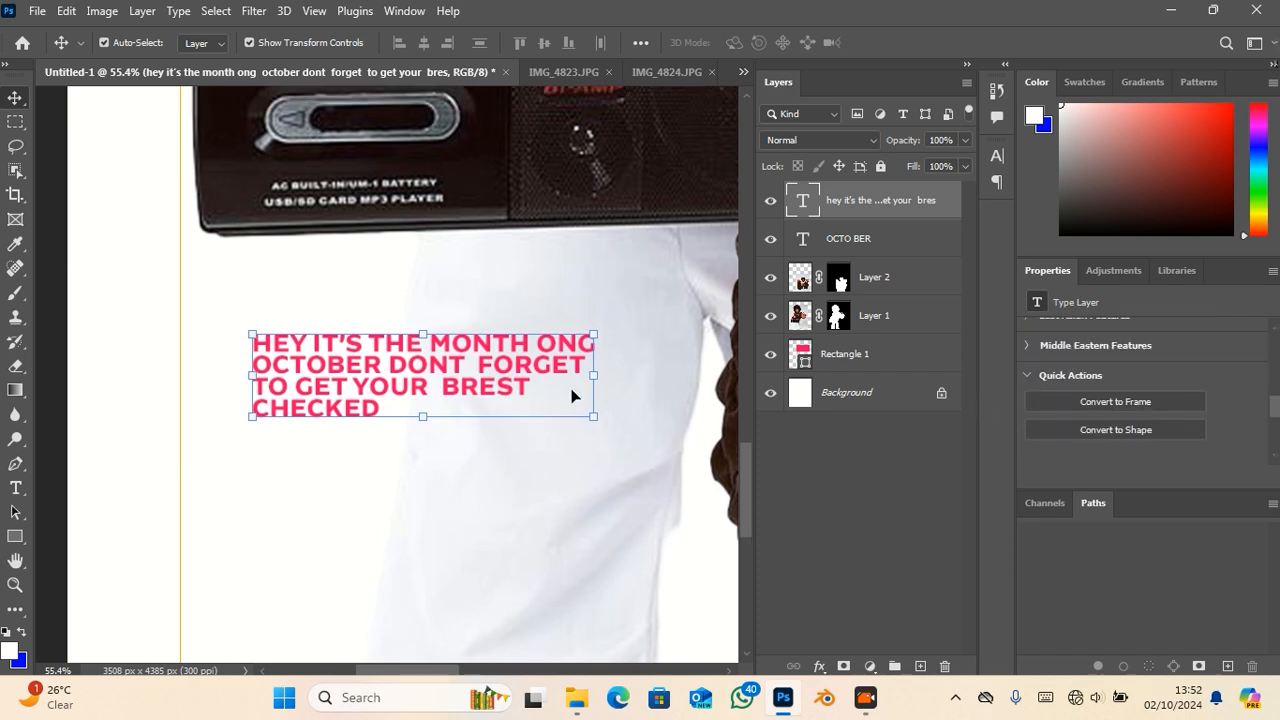
scroll(1119, 401, "up", 5)
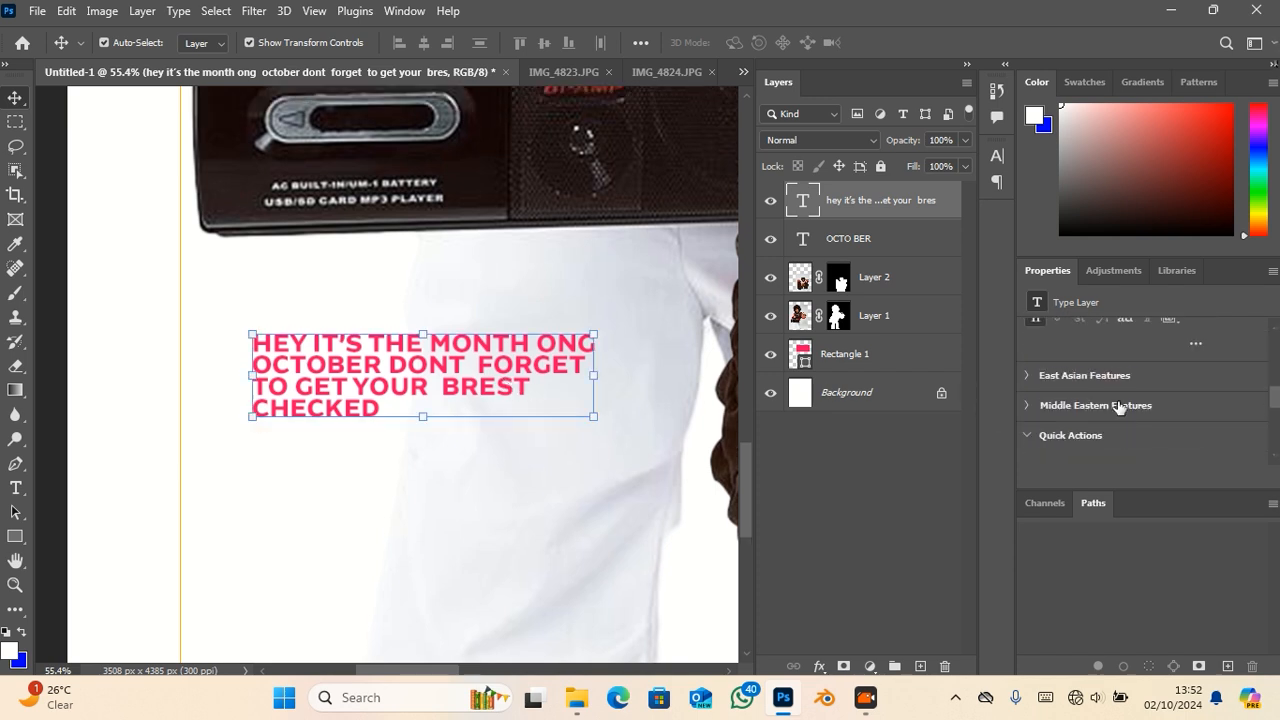
scroll(1120, 405, "down", 3)
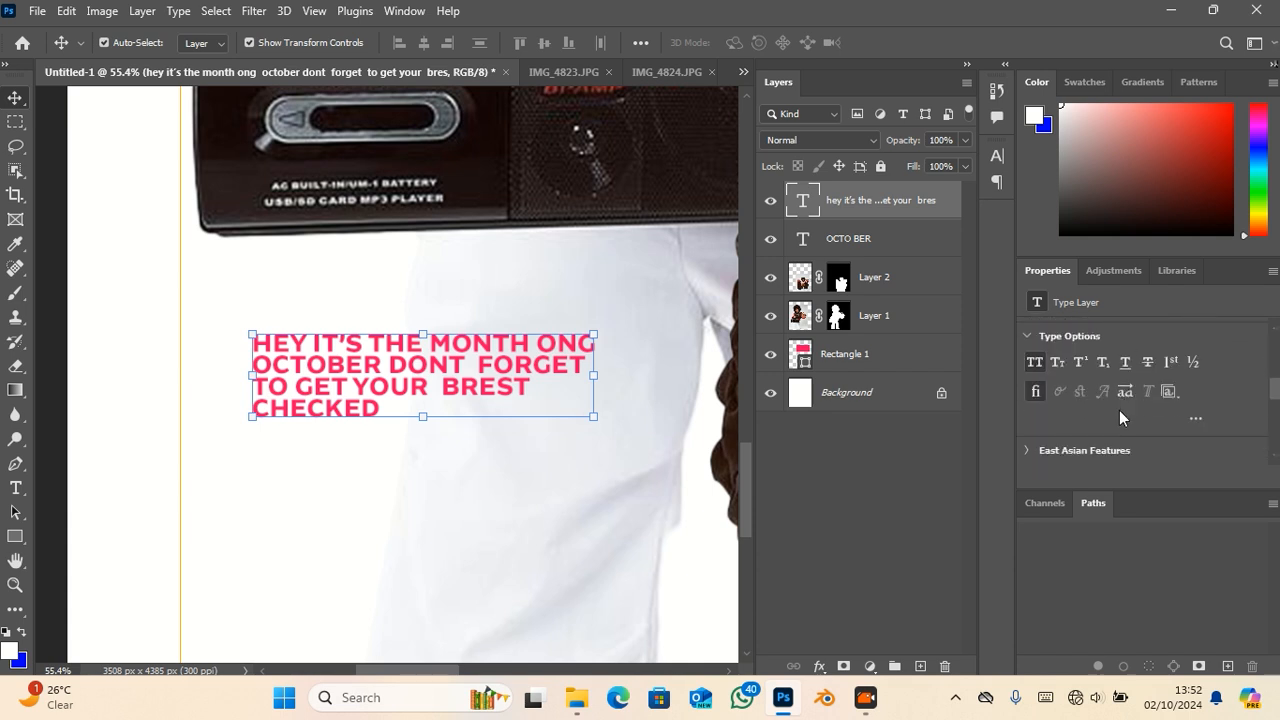
scroll(1120, 414, "up", 1)
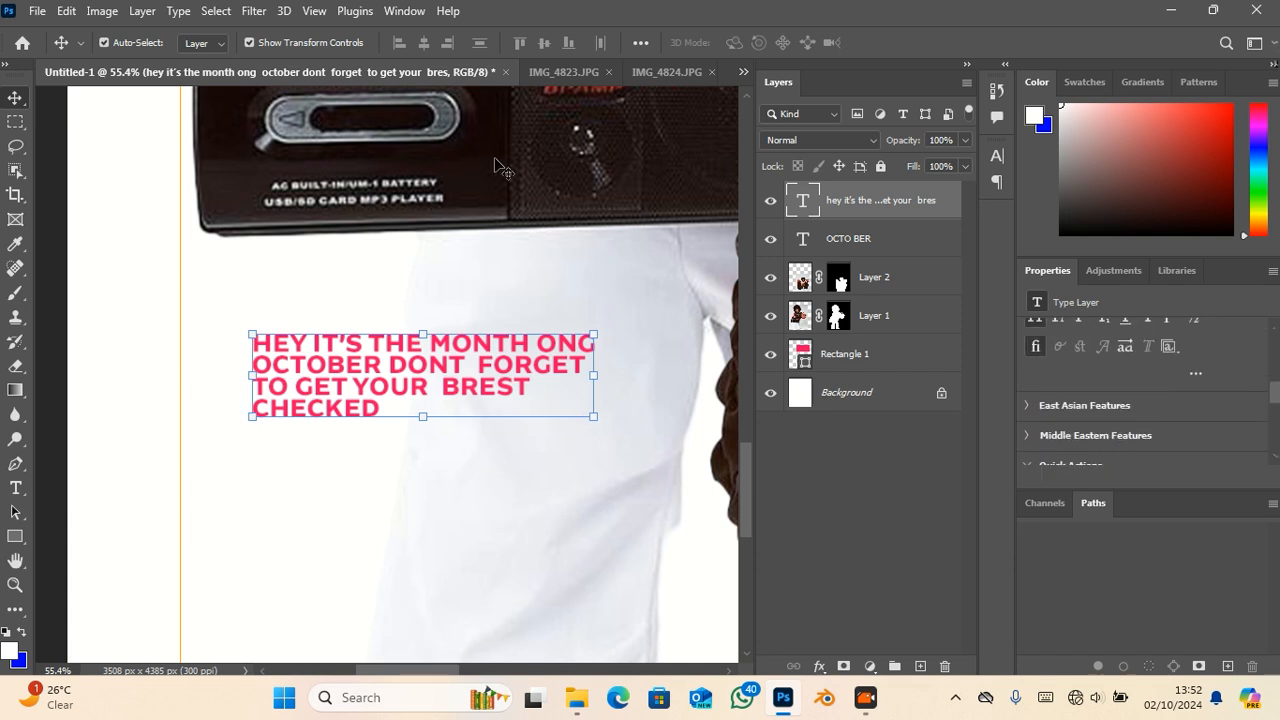
double_click(390, 375)
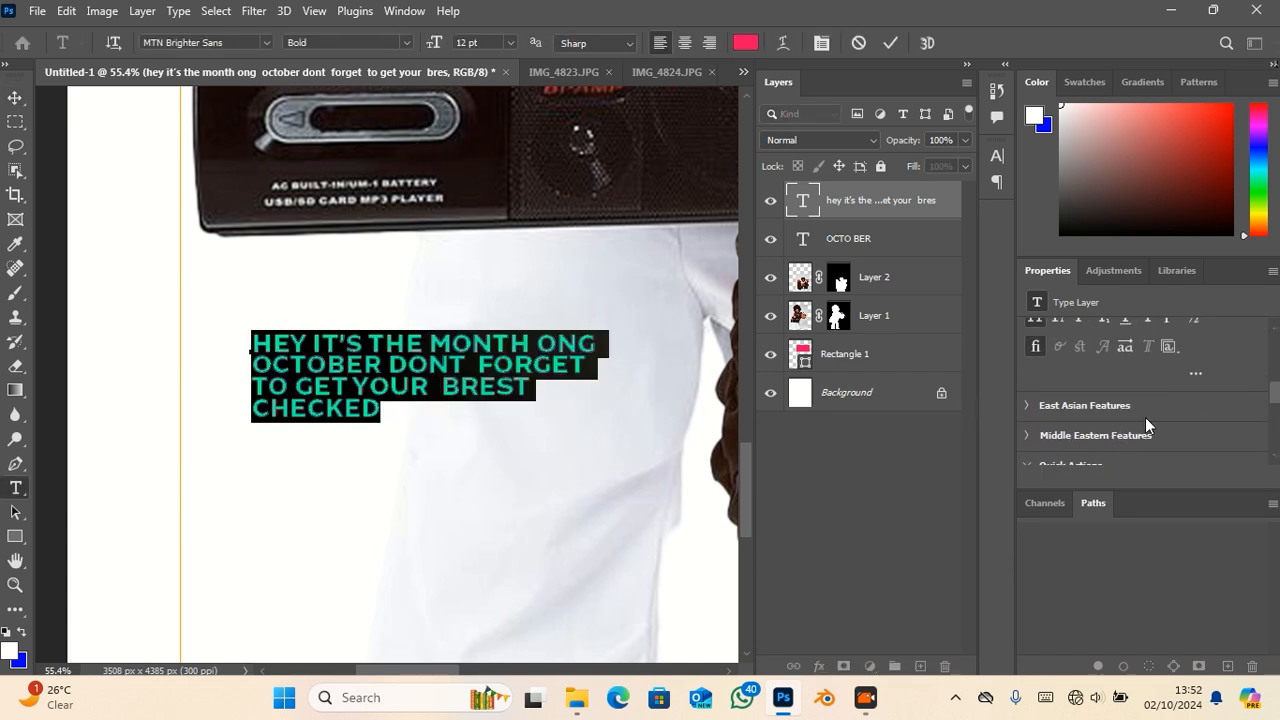
scroll(1145, 417, "down", 2)
left_click(403, 42)
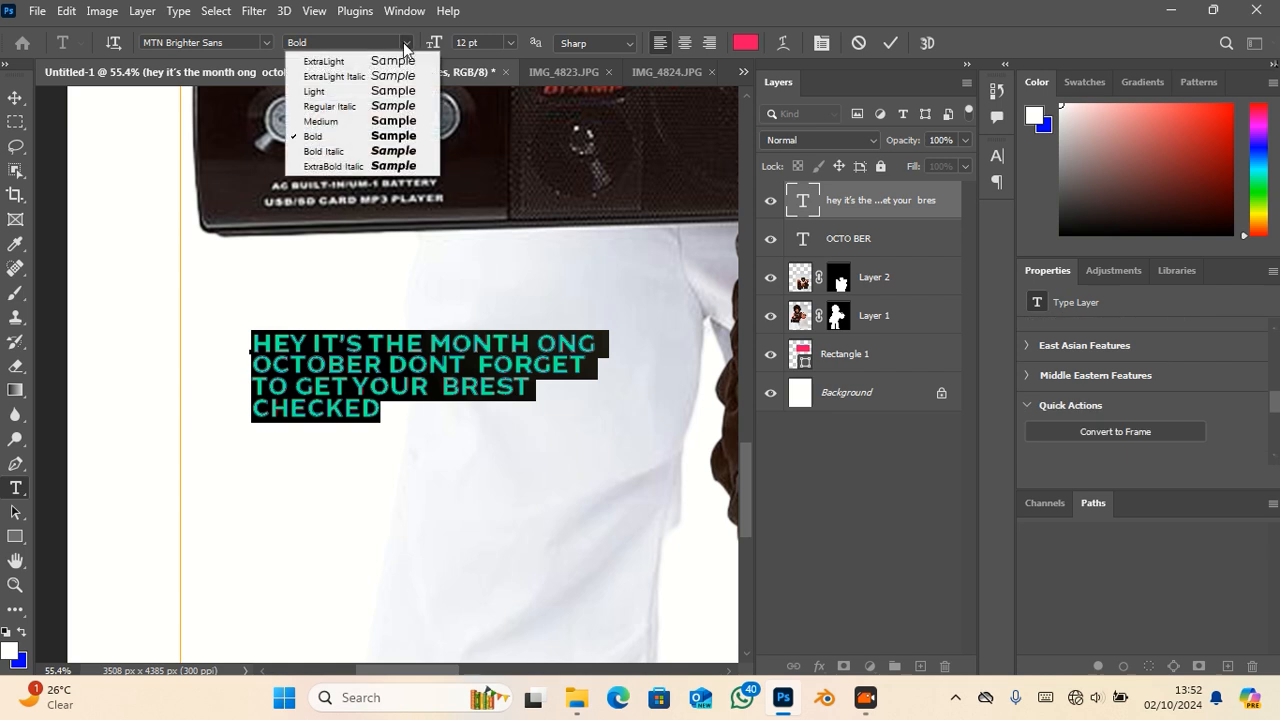
left_click(372, 116)
left_click(15, 97)
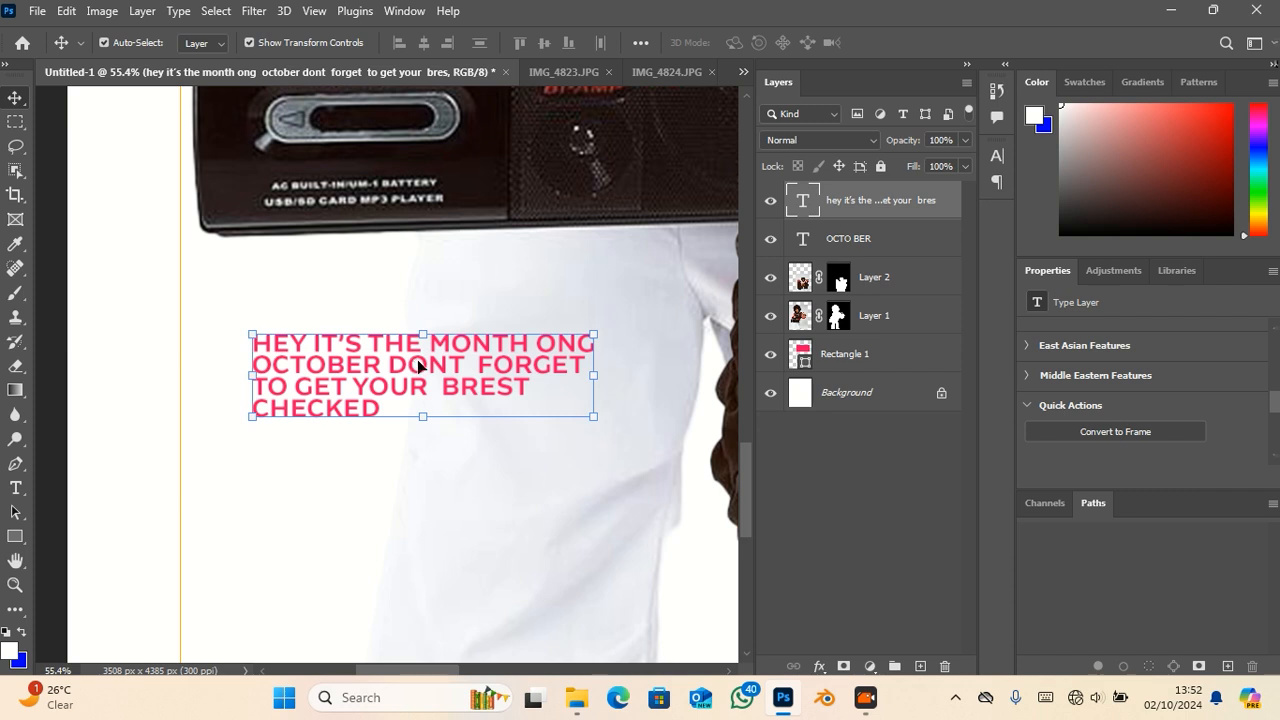
- Correct the wording of the pink text, replacing ONG with OF and BREST with BREAST
double_click(557, 350)
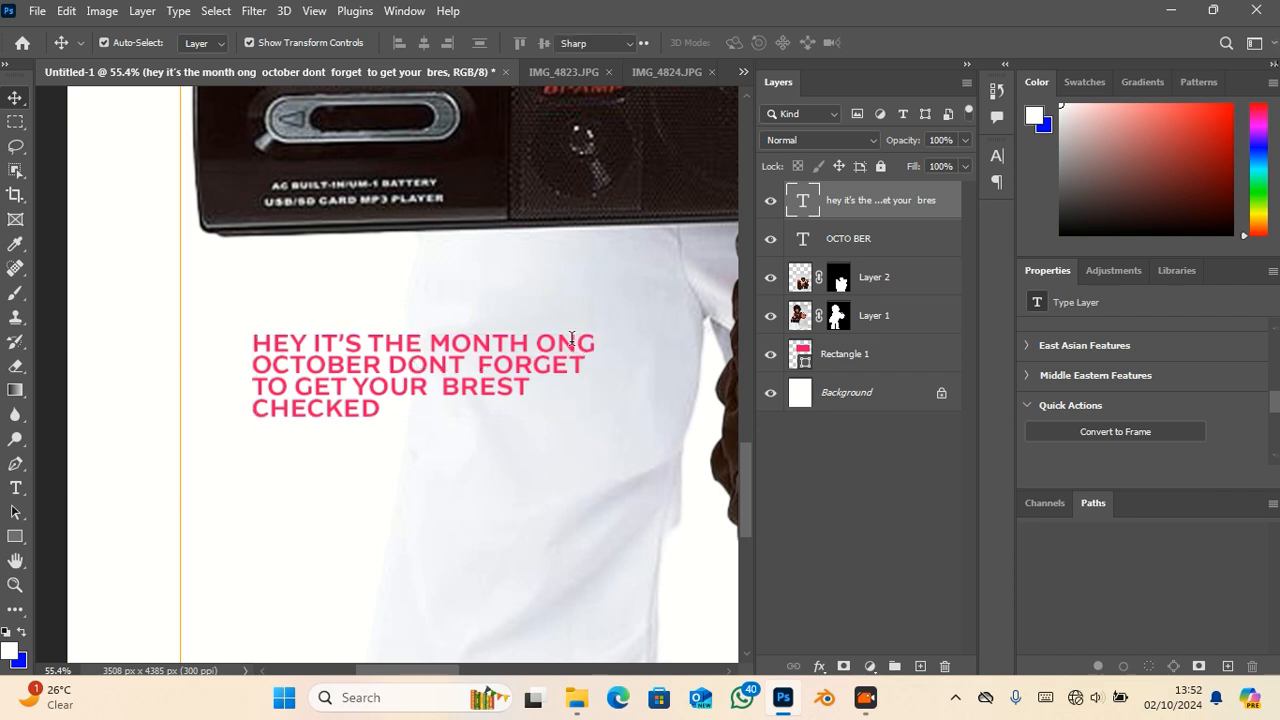
left_click_drag(557, 343, 606, 338)
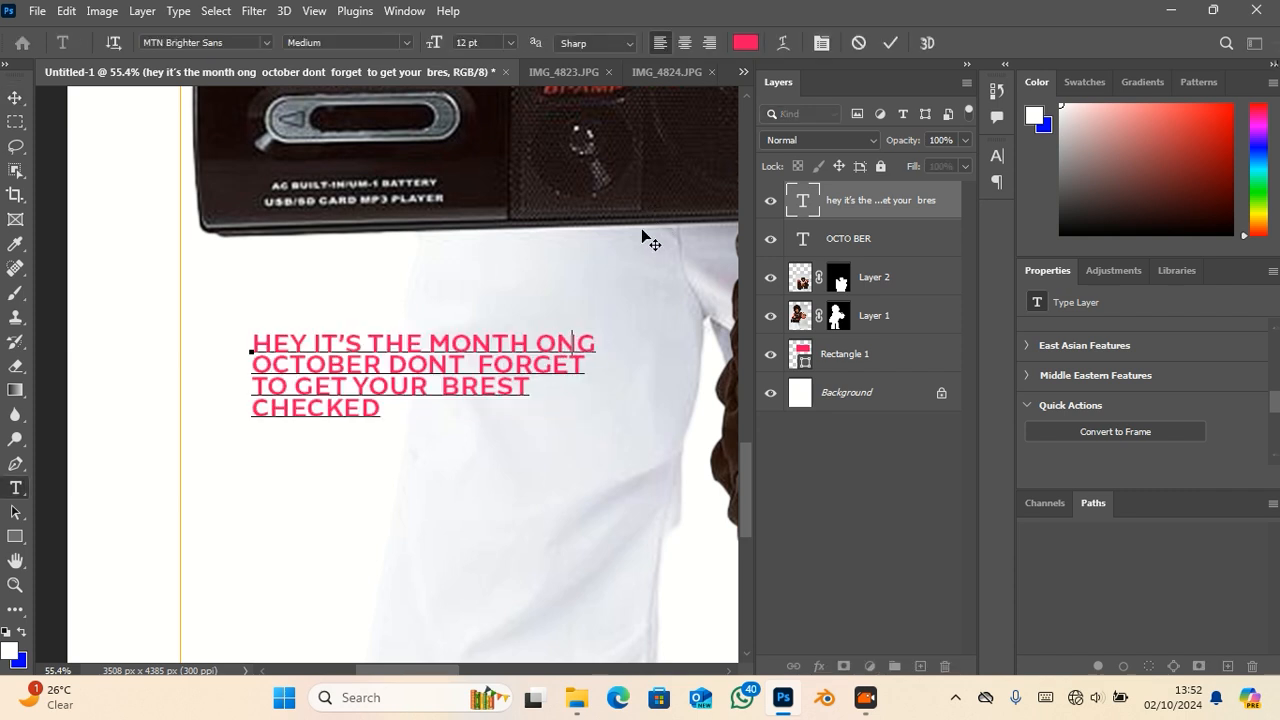
type("F")
type("A")
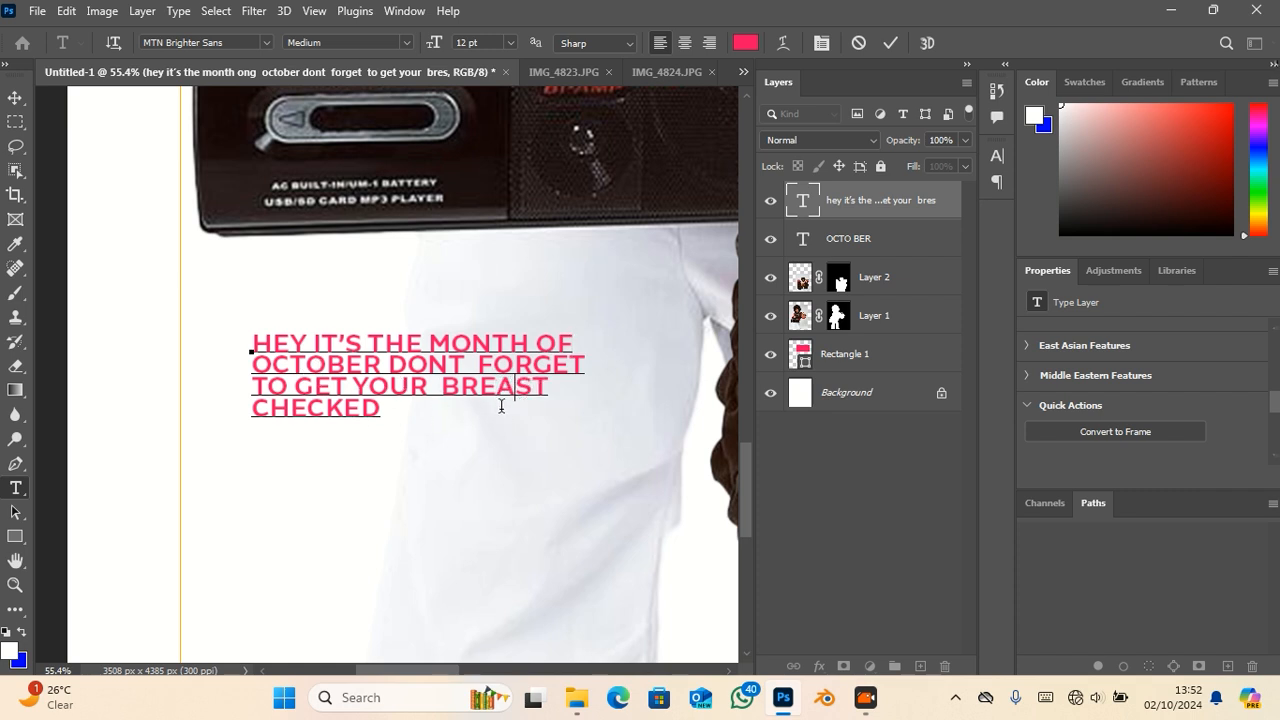
left_click(15, 97)
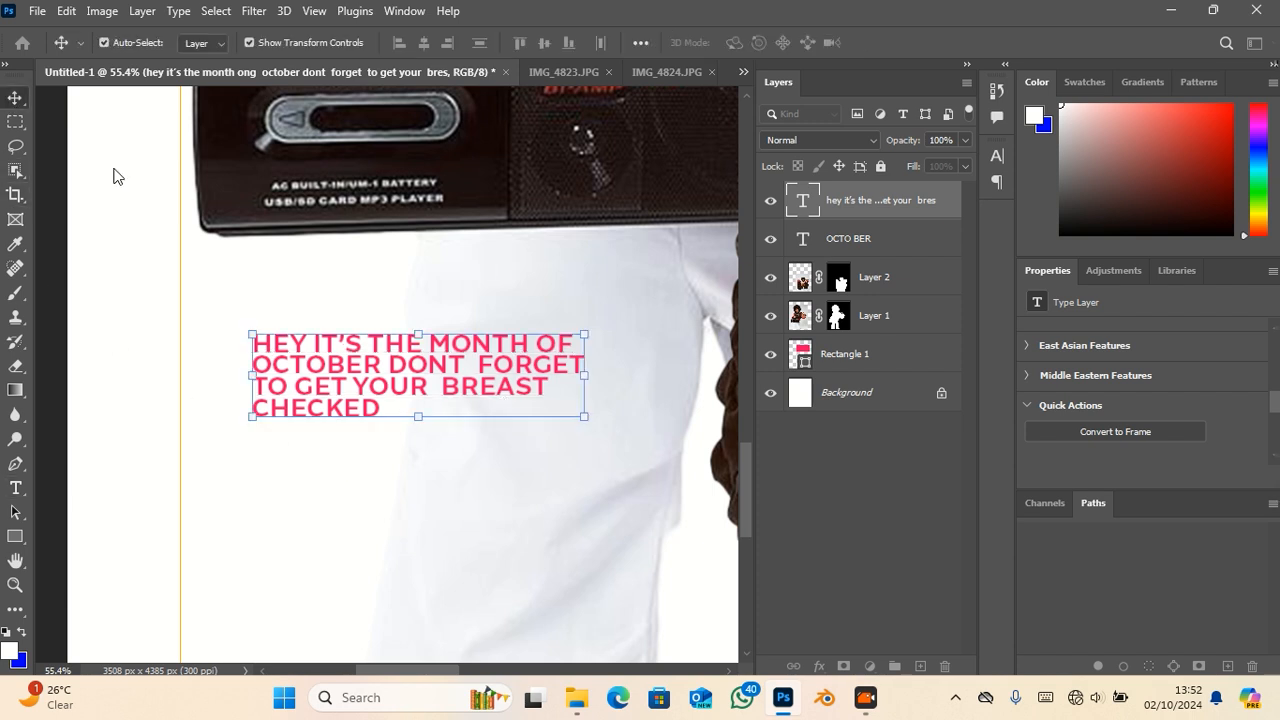
- Enlarge the pink message text to about 173% and move it down below the boombox, aligned to the left margin guide
scroll(461, 435, "down", 5)
scroll(461, 435, "down", 2)
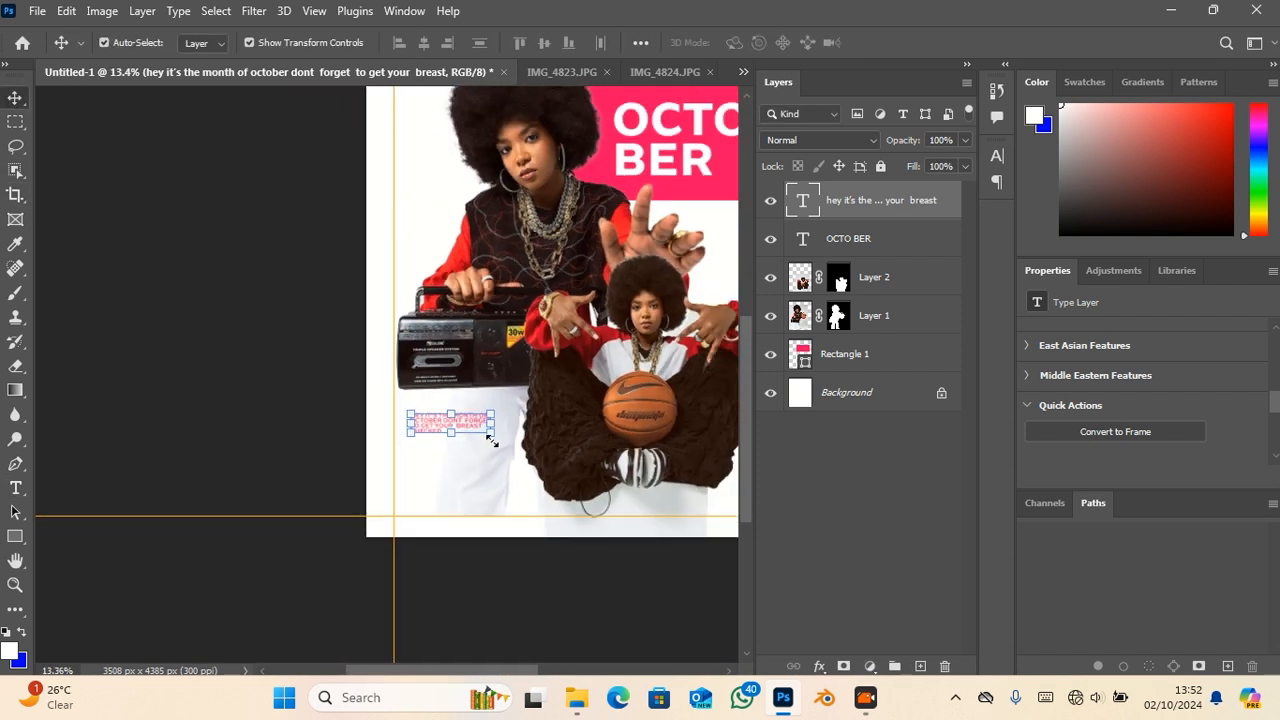
left_click_drag(491, 435, 553, 465)
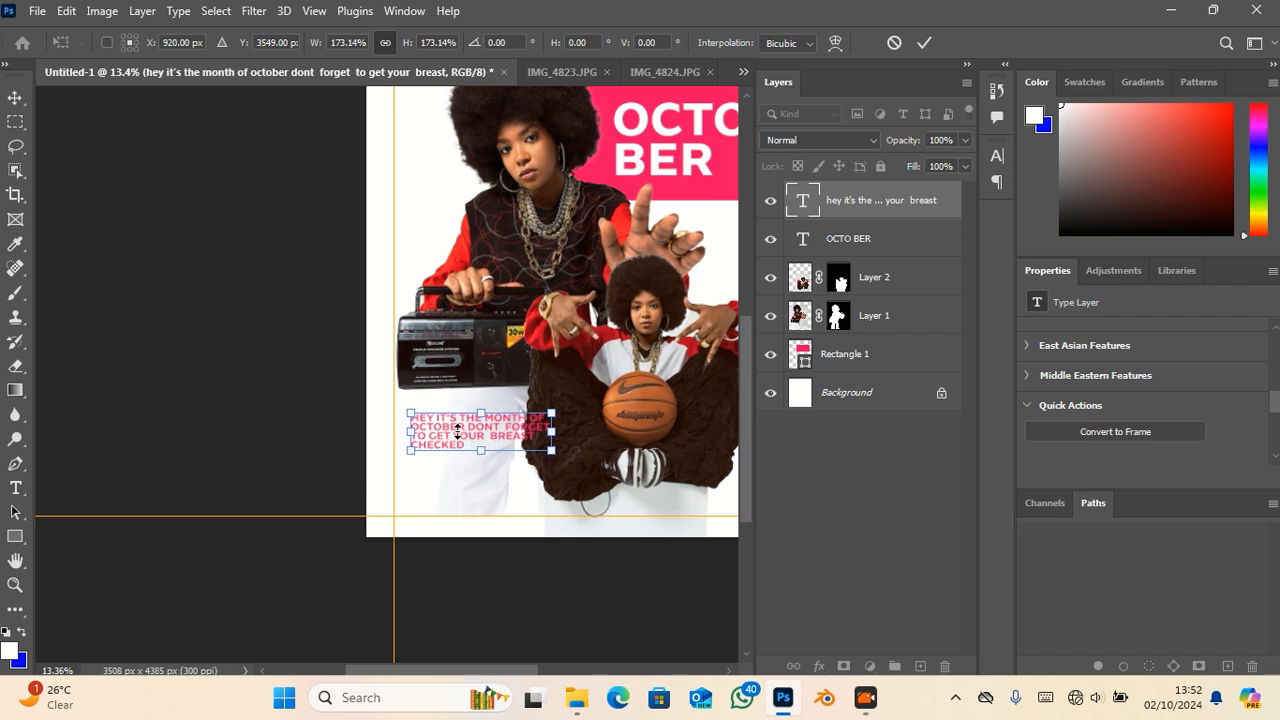
left_click_drag(456, 434, 437, 483)
scroll(519, 497, "up", 1)
key("alt+space")
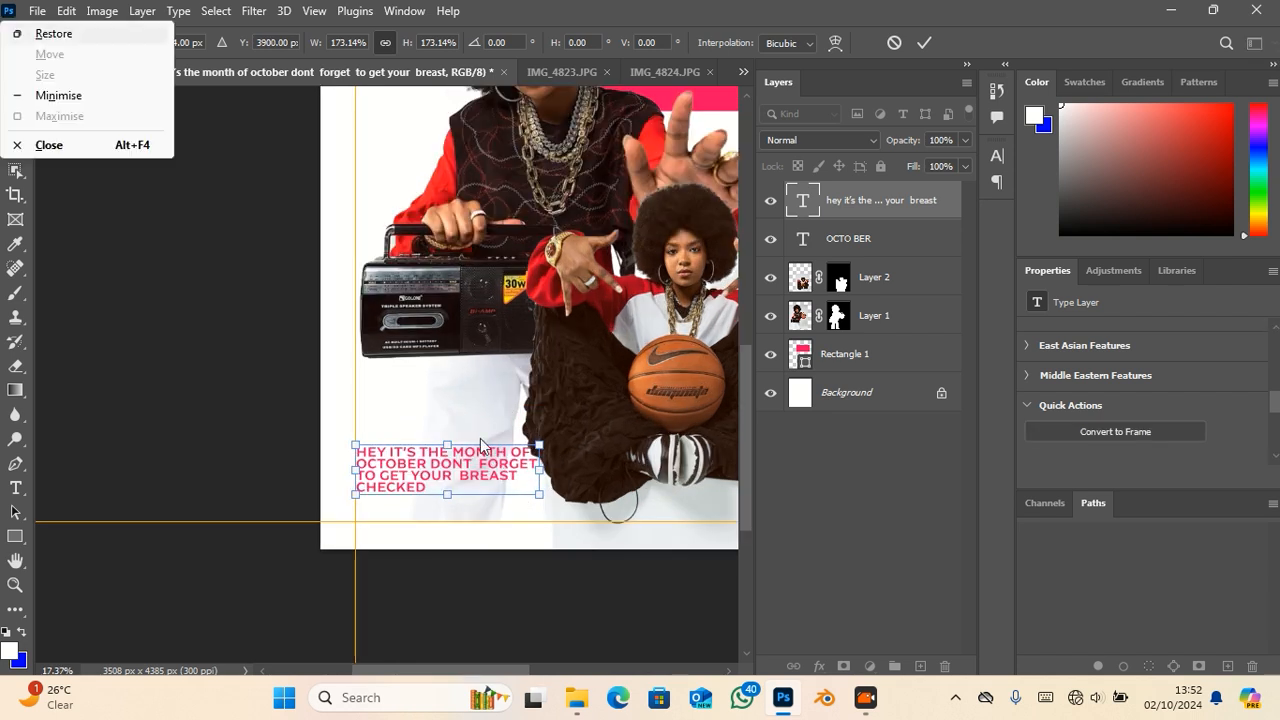
left_click(406, 392)
scroll(456, 444, "up", 2)
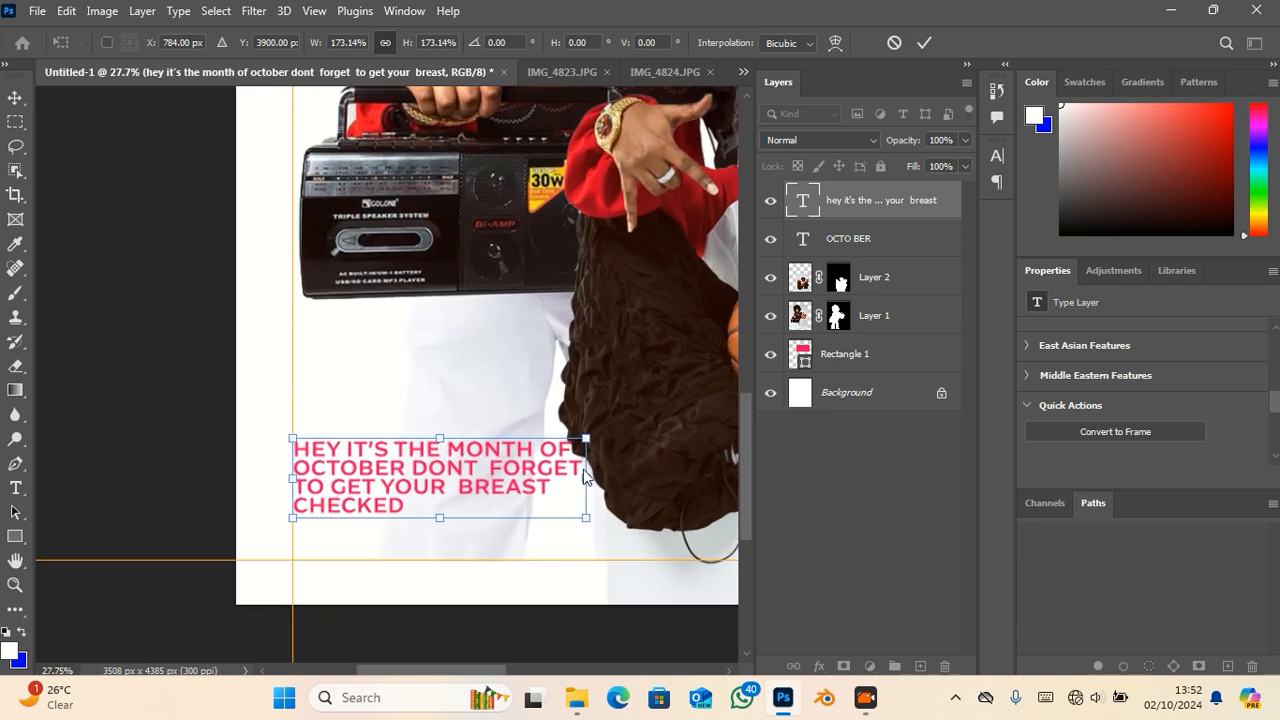
- Scale the message text down to about 158% to clear the dark coat, and move it up slightly along the guide
left_click_drag(582, 476, 557, 475)
key("Return")
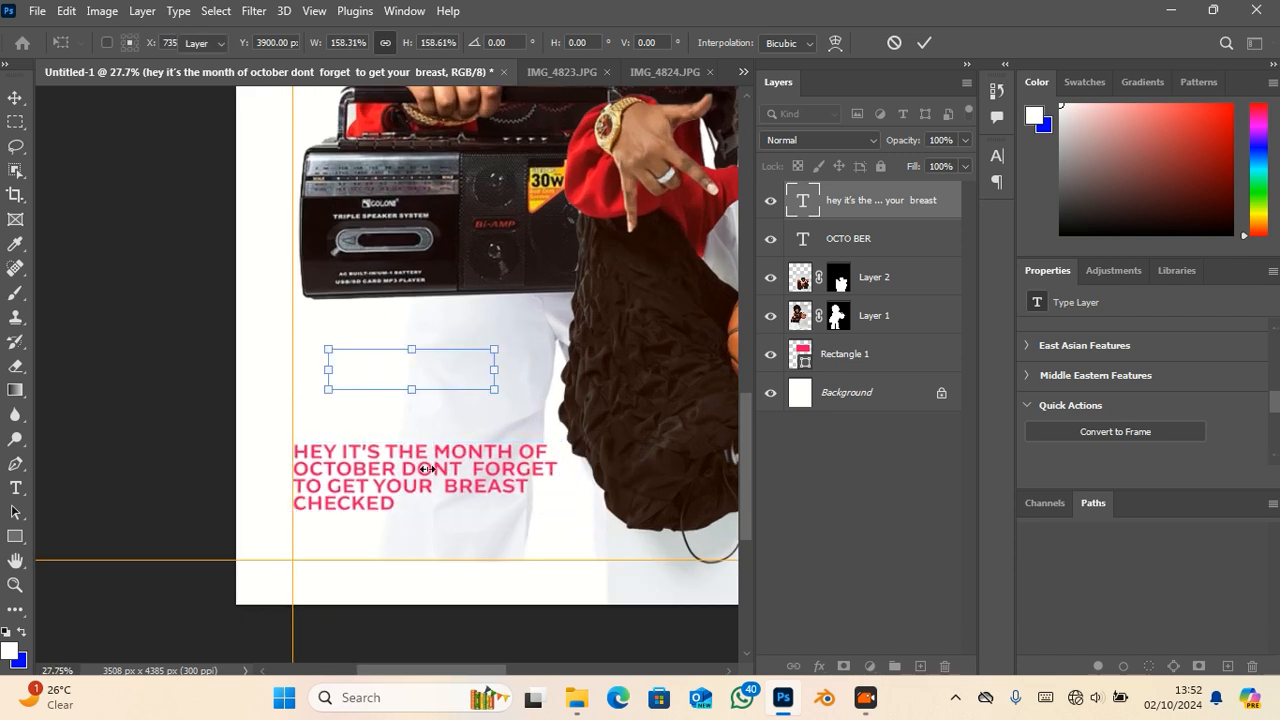
left_click_drag(409, 491, 405, 468)
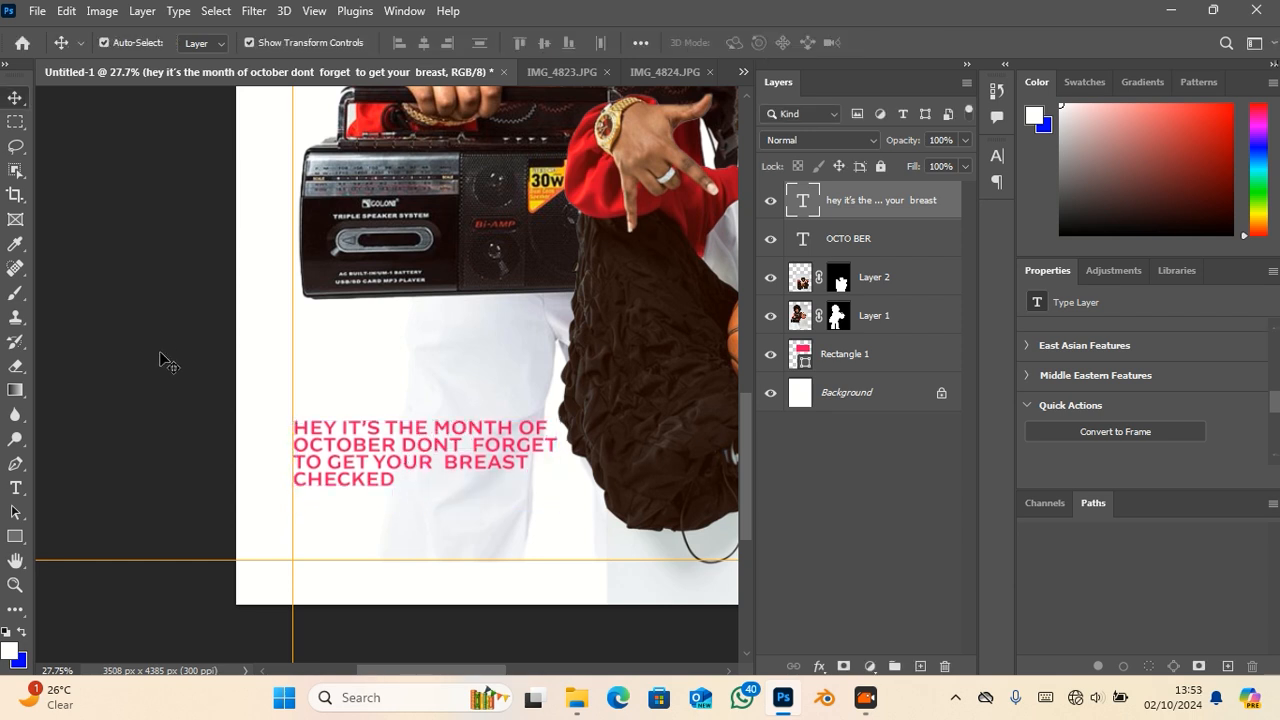
- Draw a rectangle about 1041 × 320 px between the boombox and the message text, and round its corners
left_click(40, 531)
left_click(18, 538)
left_click(69, 540)
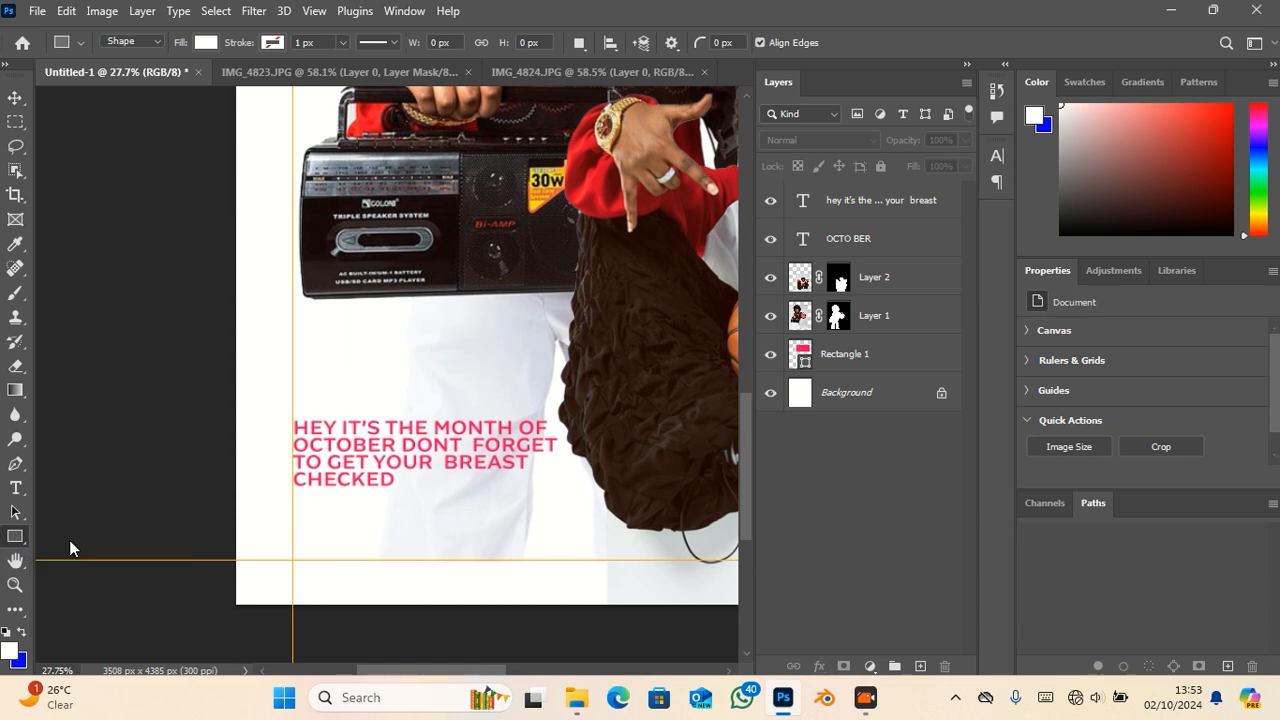
left_click_drag(282, 326, 553, 409)
left_click_drag(531, 349, 535, 350)
left_click(18, 99)
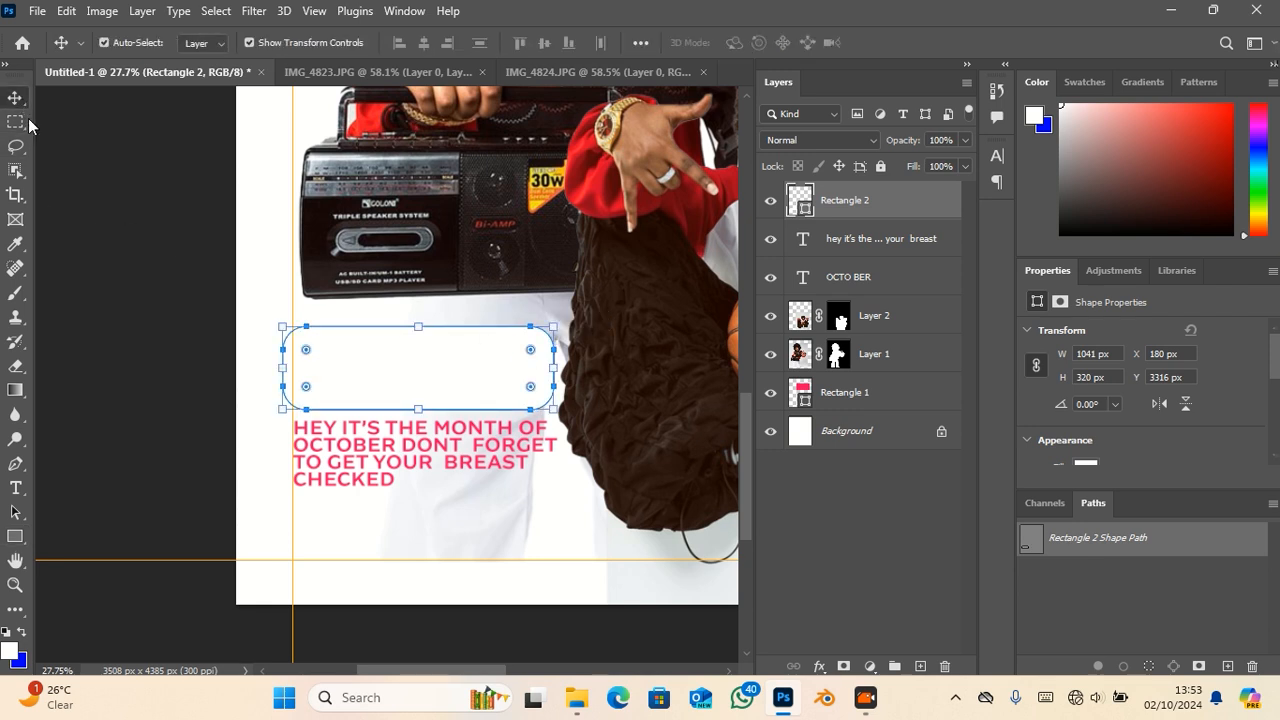
- Fill the rounded rectangle with the dark red ba052d
left_click(1085, 465)
left_click(1073, 417)
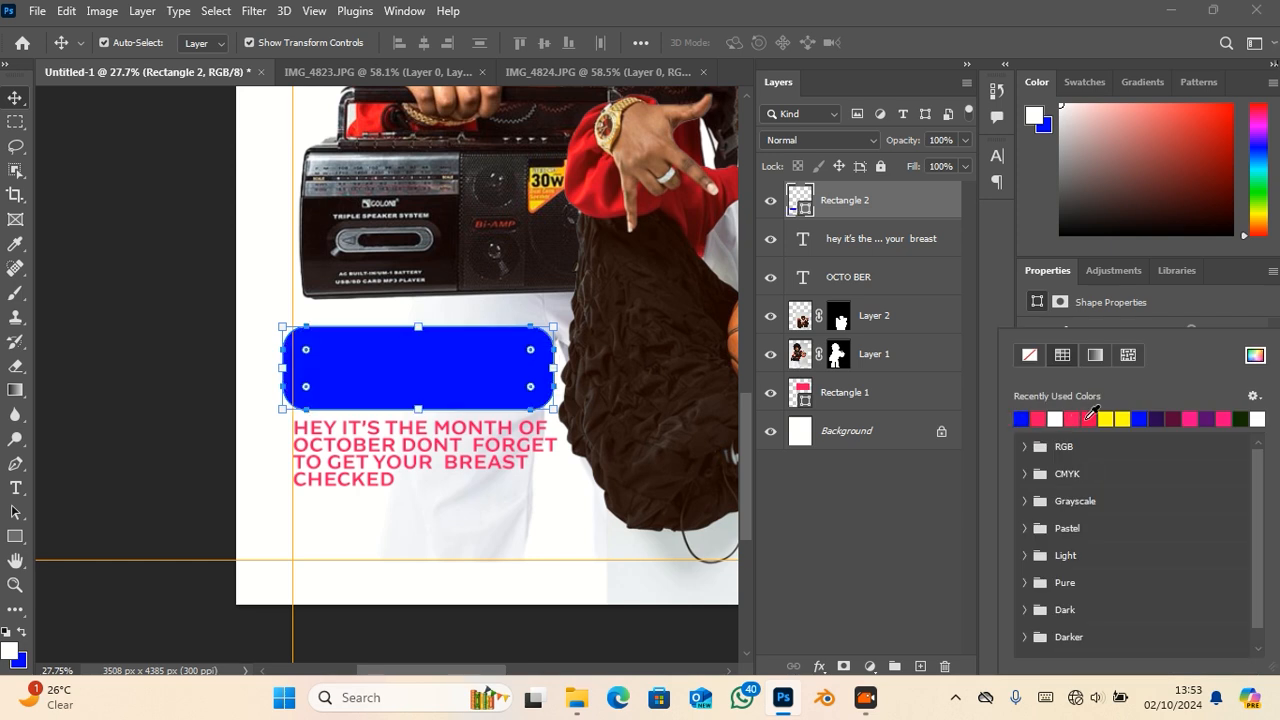
left_click(1090, 417)
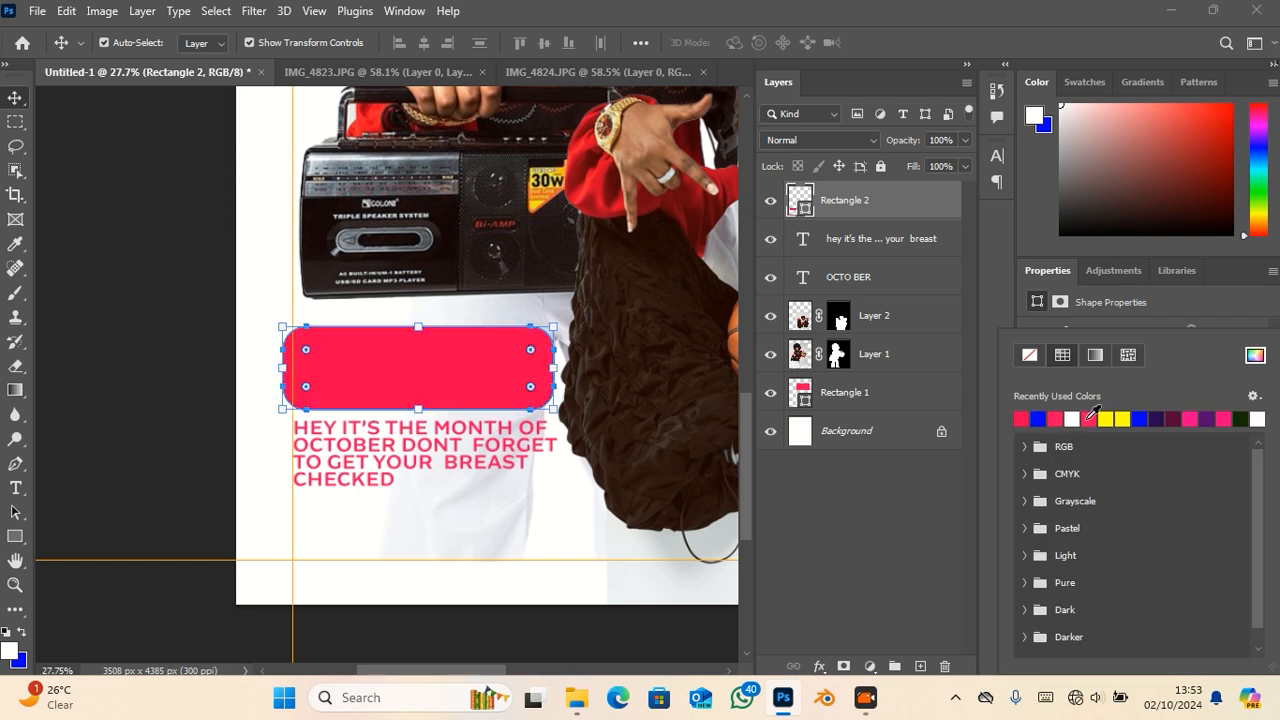
left_click(1253, 357)
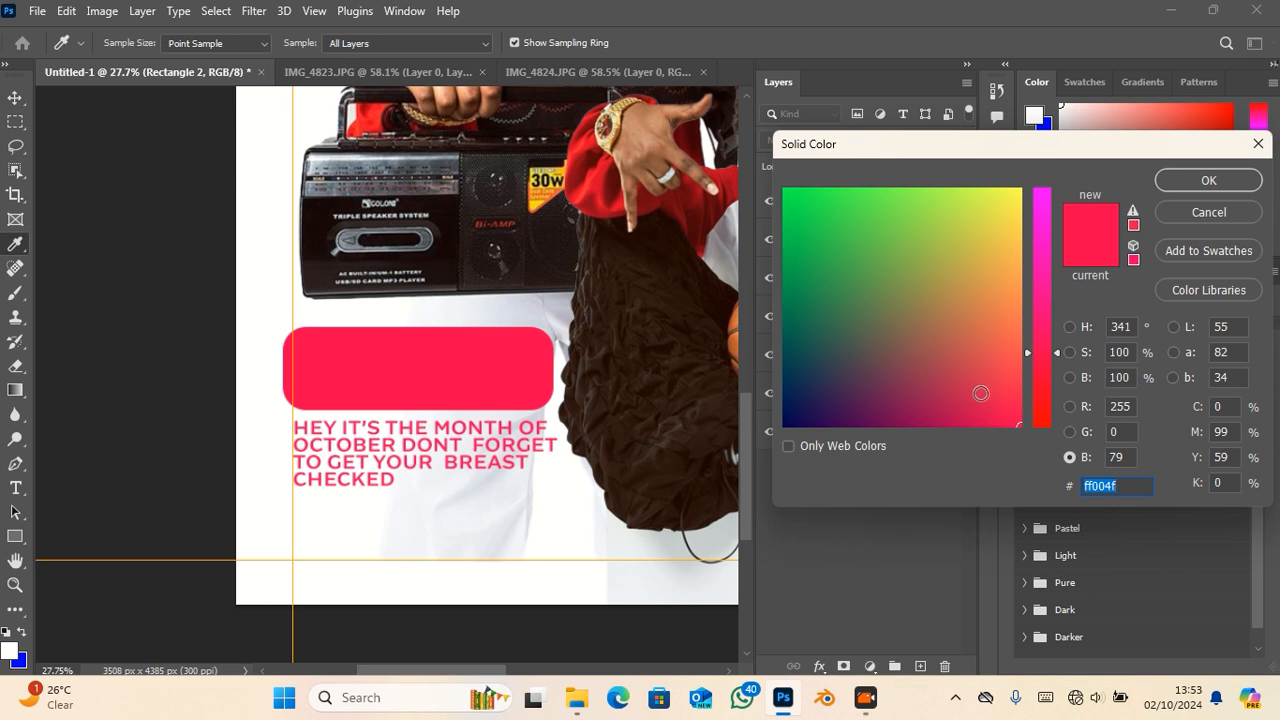
left_click_drag(983, 420, 971, 427)
left_click(957, 422)
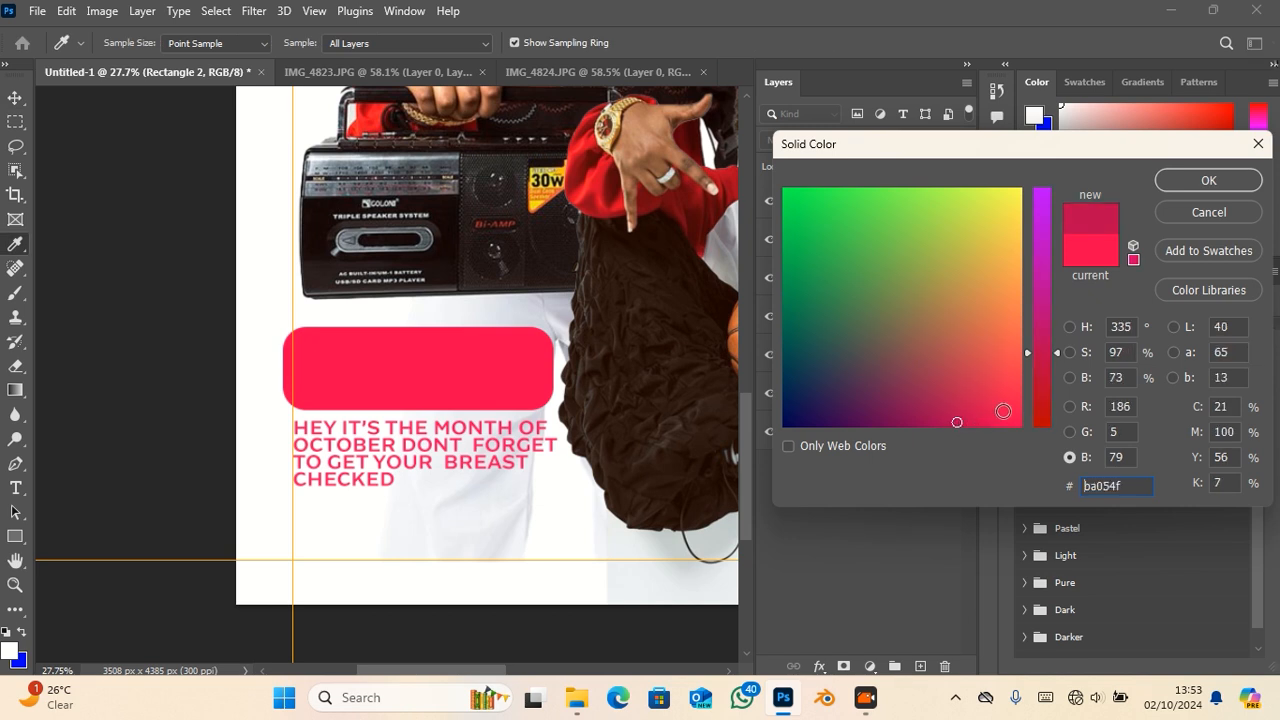
left_click_drag(1034, 379, 1035, 384)
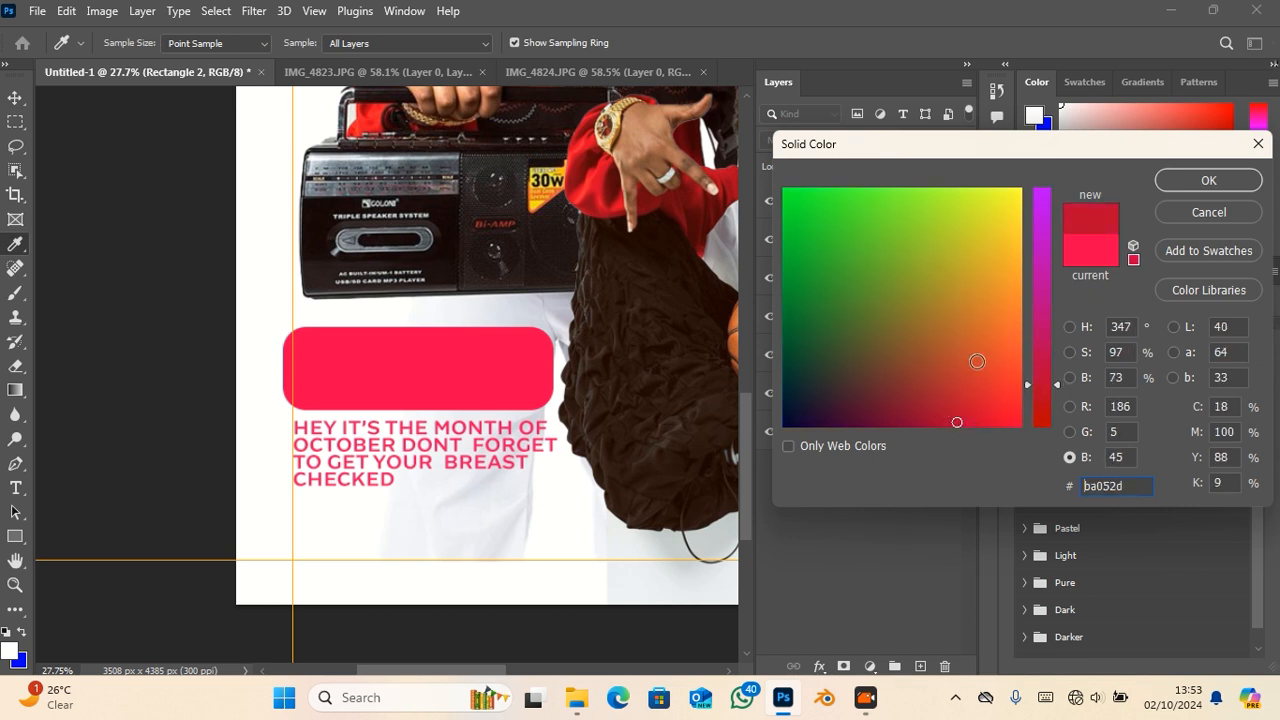
left_click(1207, 181)
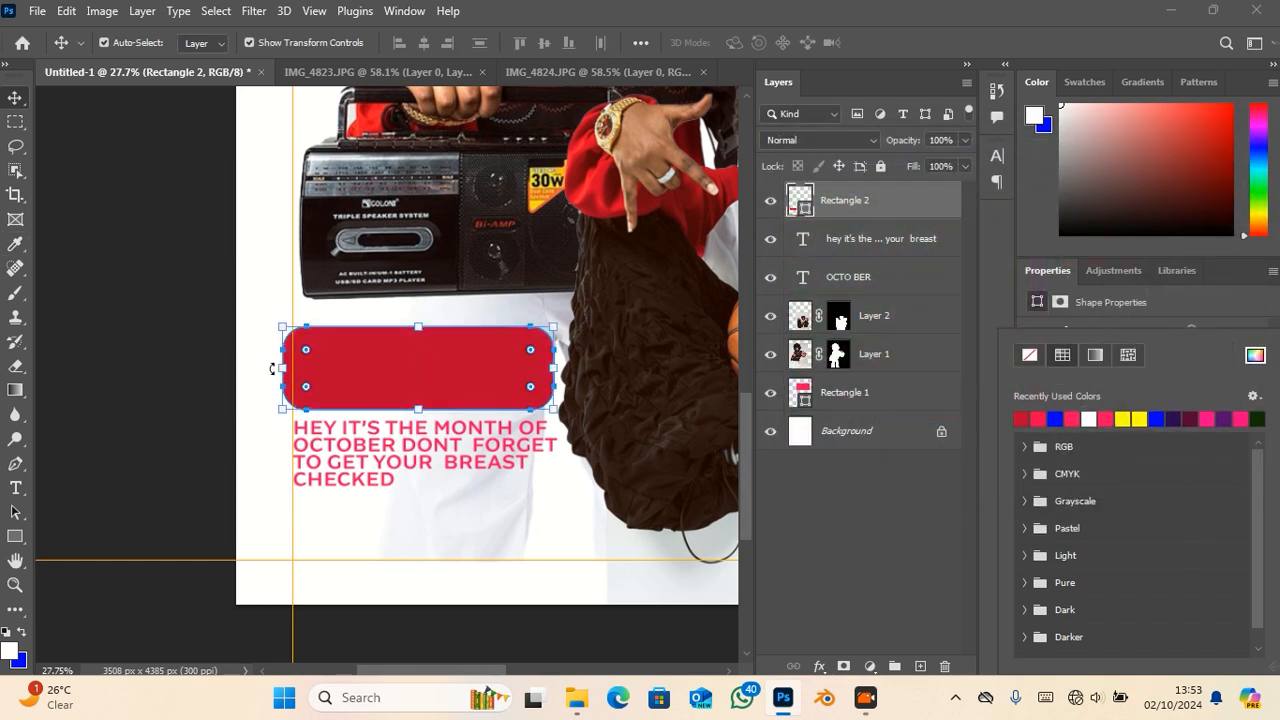
- Narrow the rounded rectangle to about 1001 px with its left edge on the margin guide, and fill it with the poster's pink
left_click_drag(278, 369, 293, 369)
left_click_drag(554, 368, 553, 368)
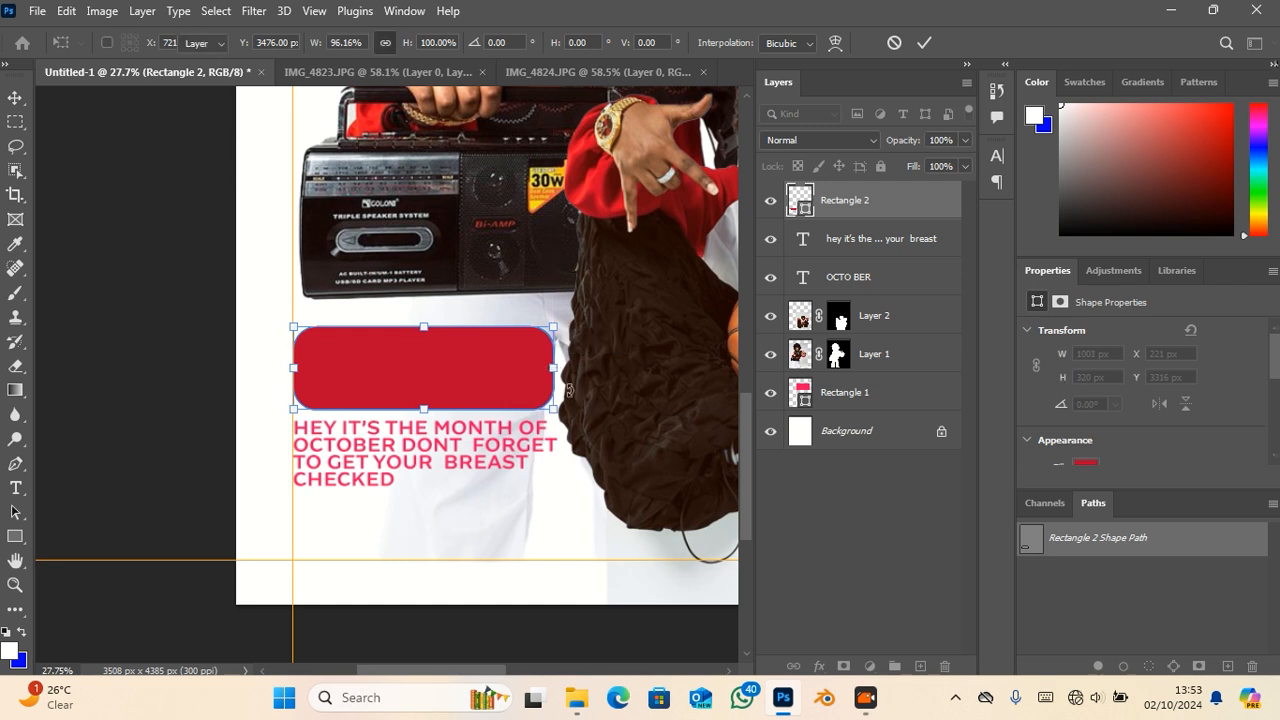
key("Return")
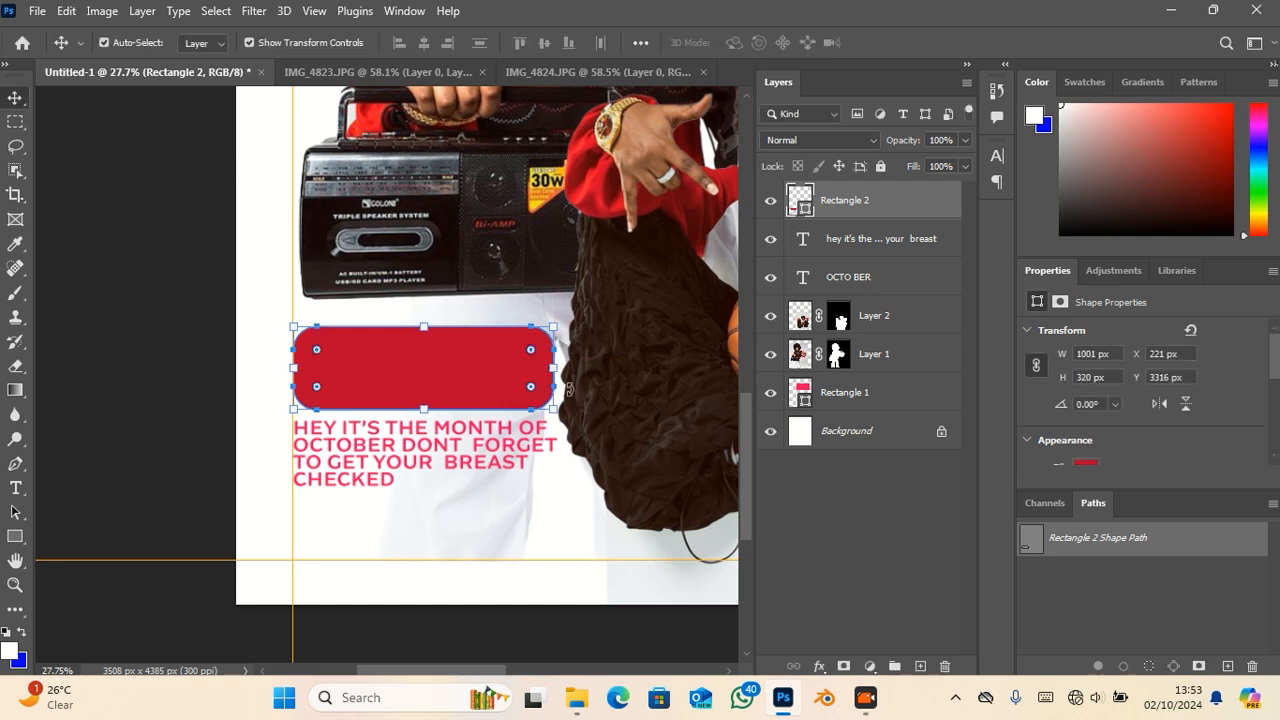
left_click(1084, 464)
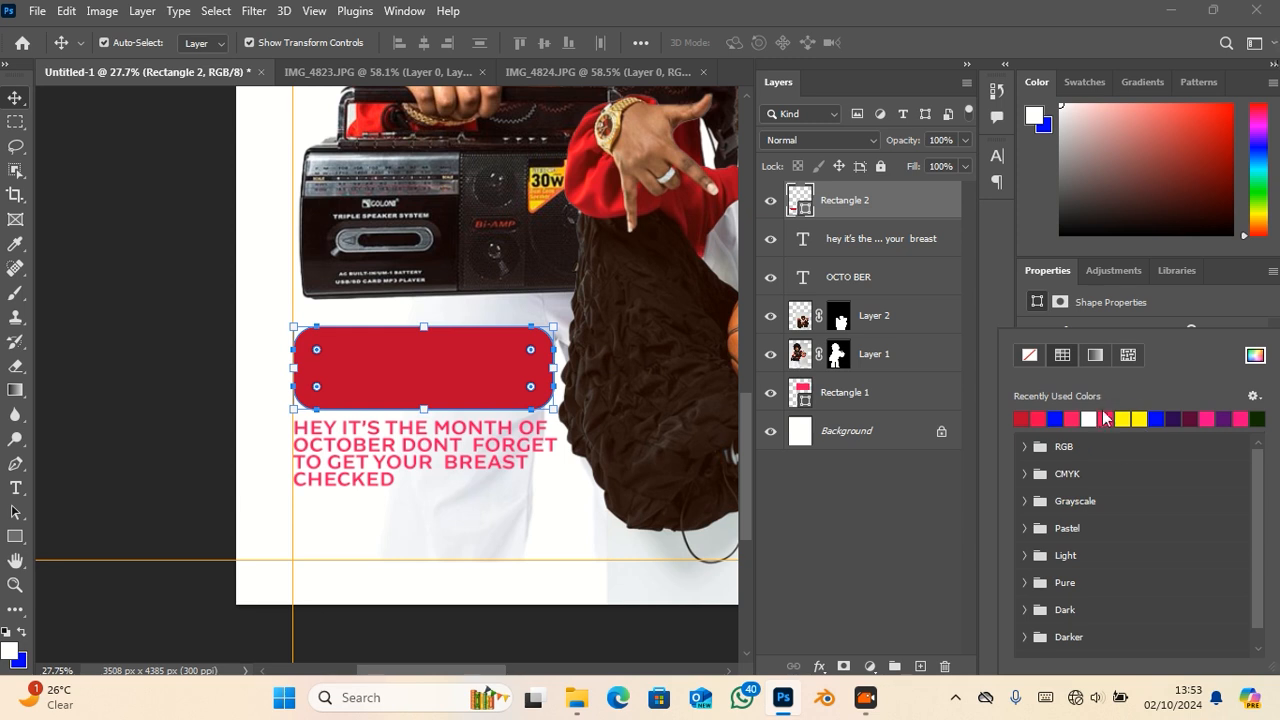
left_click(1106, 418)
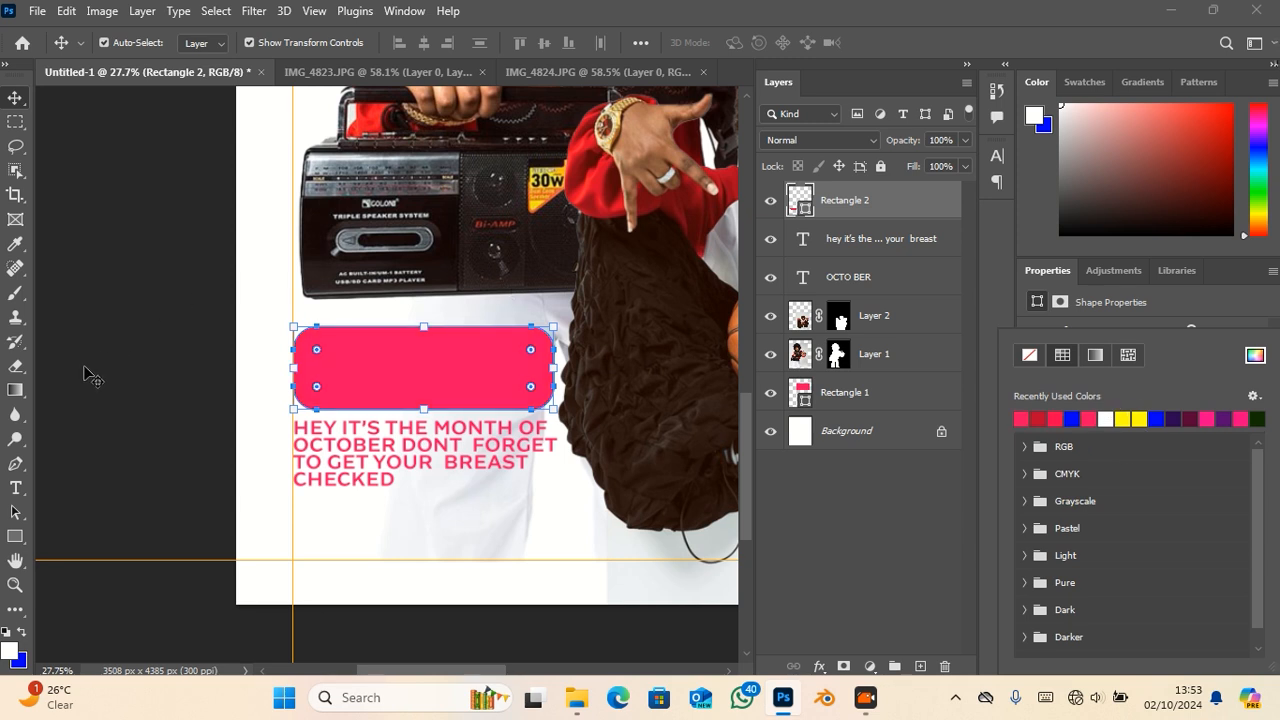
- Draw a circle about 285 px wide overlapping the upper-right corner of the pink rounded rectangle
left_click(13, 540)
left_click(93, 554)
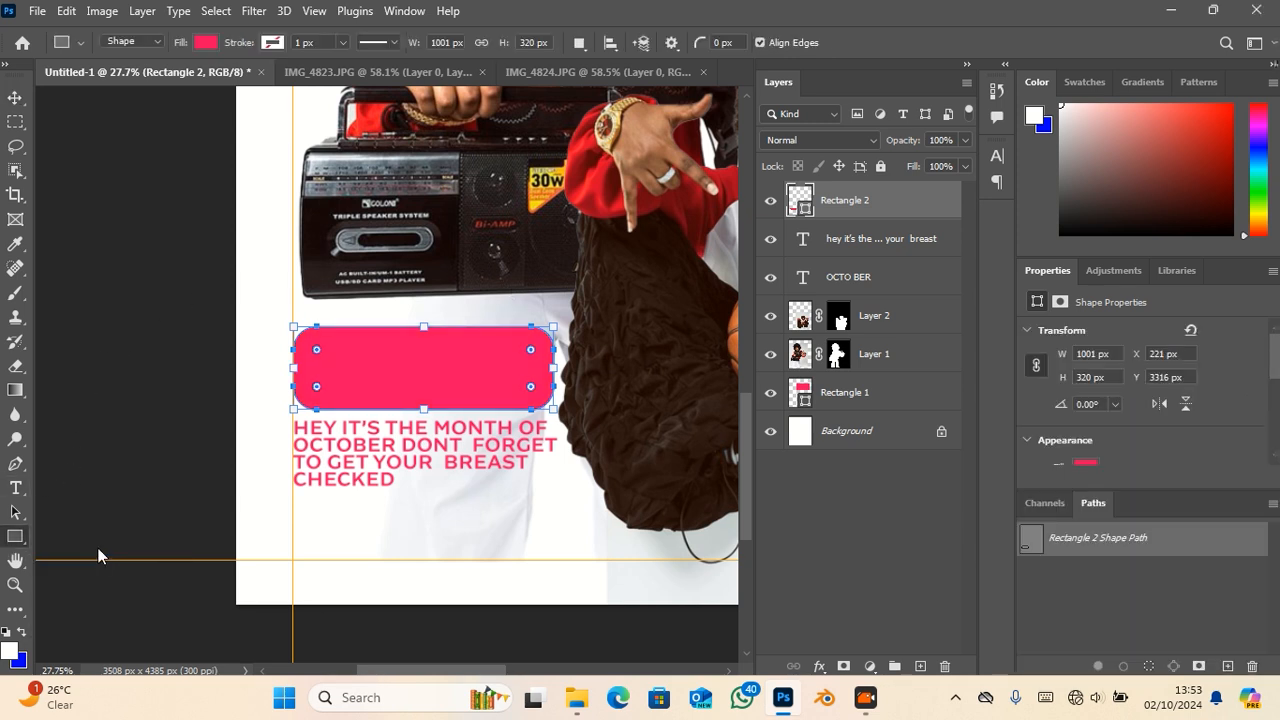
left_click_drag(260, 178, 543, 351)
left_click(12, 98)
- Fill the circle with the green 00cf62
scroll(1108, 456, "down", 1)
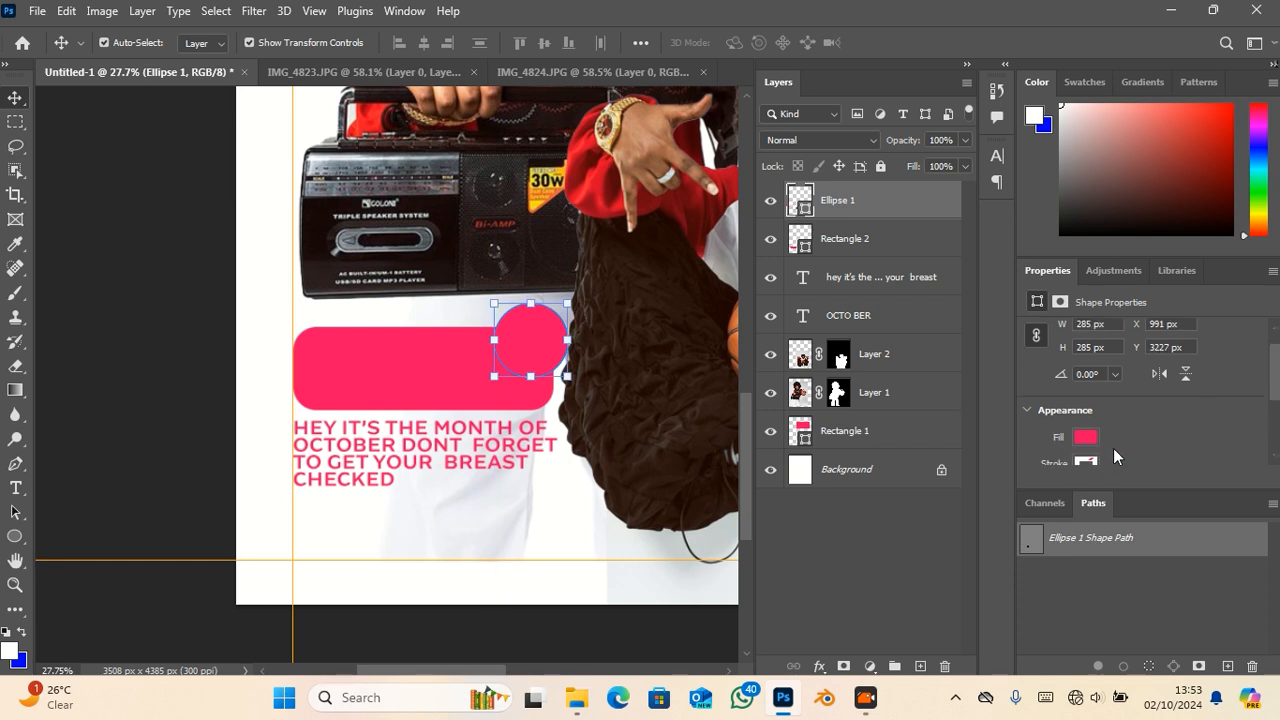
left_click(1085, 437)
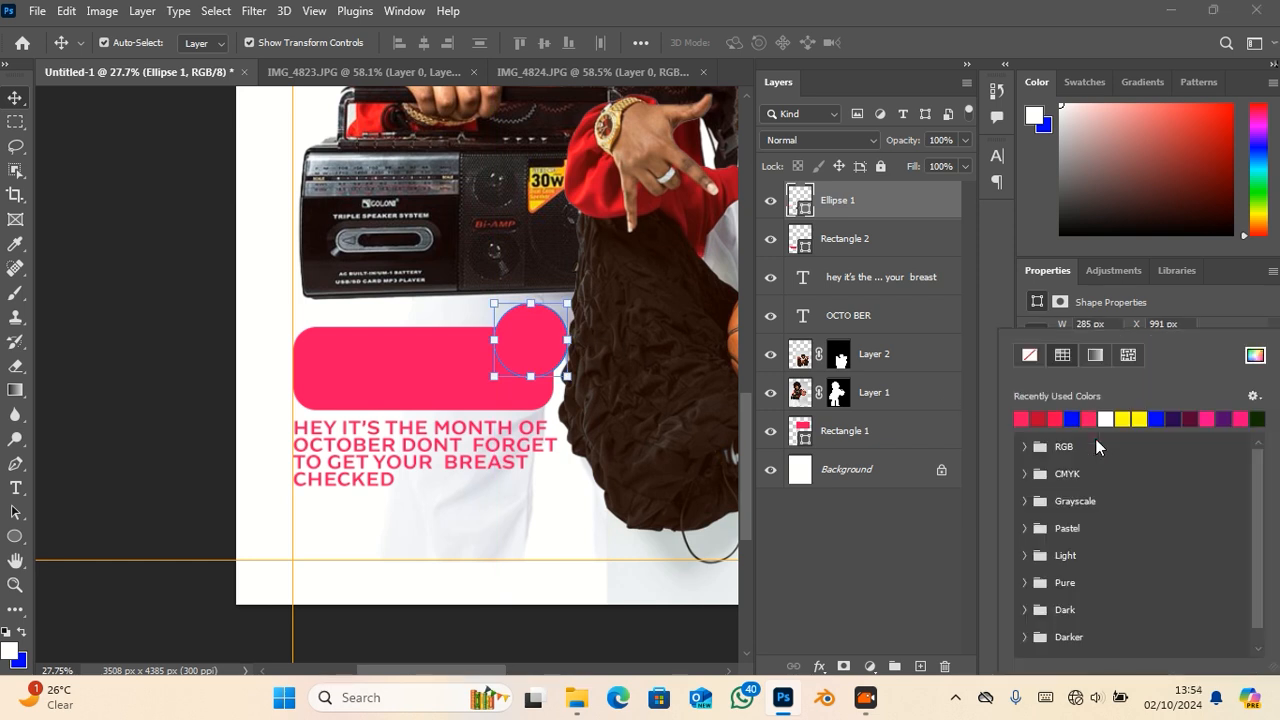
left_click(1255, 355)
left_click_drag(971, 266, 762, 236)
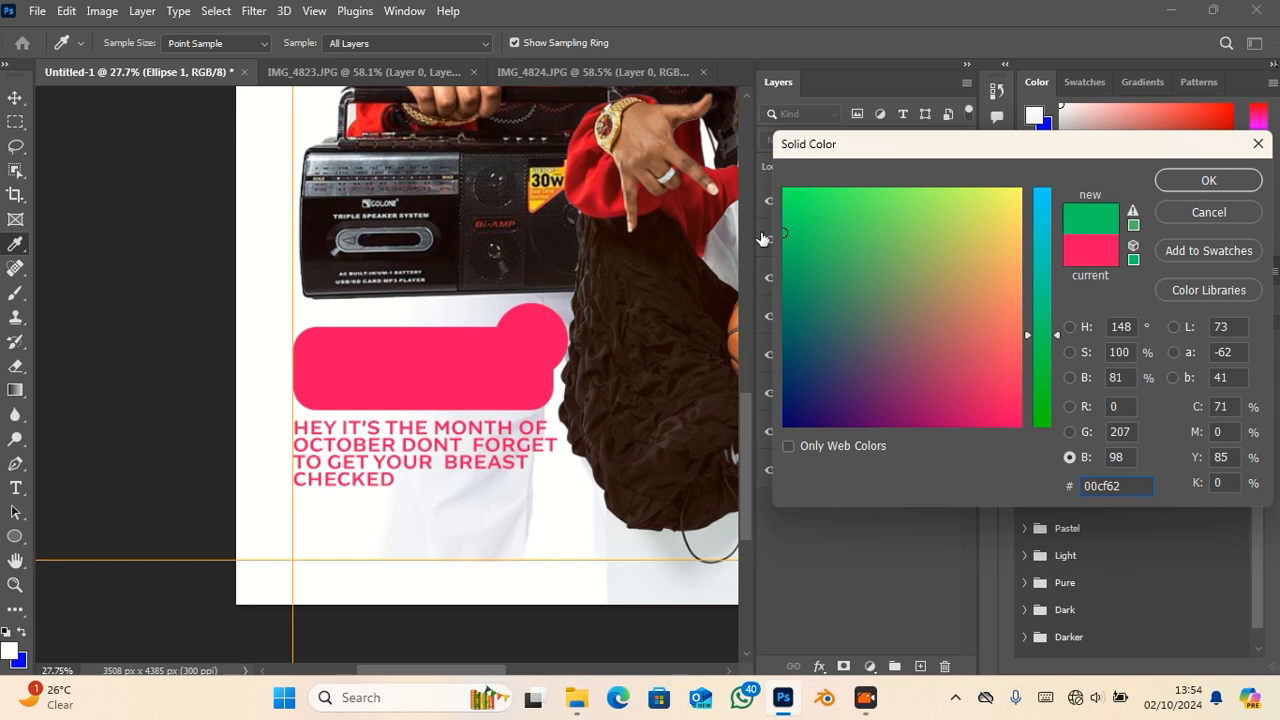
left_click(1180, 182)
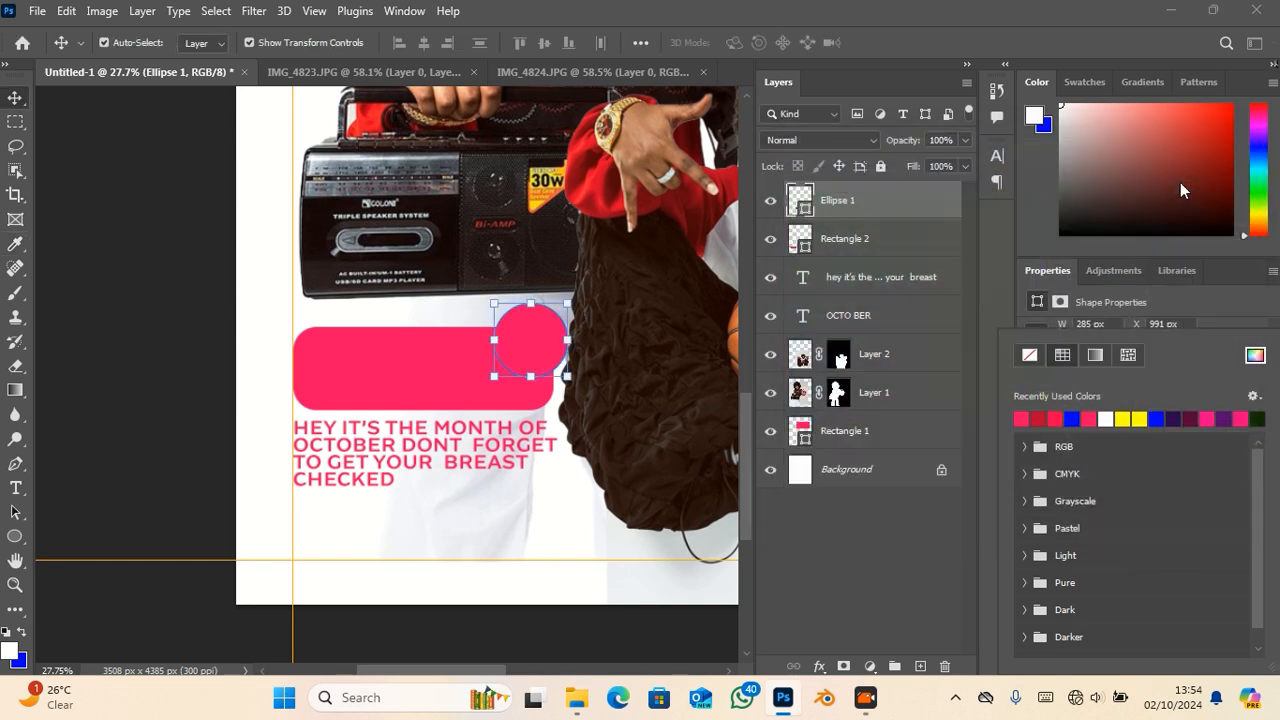
- Fill the circle with the dark red 6b0710 sampled from the sleeve shadow in the photo, and shift it slightly left
left_click(1255, 355)
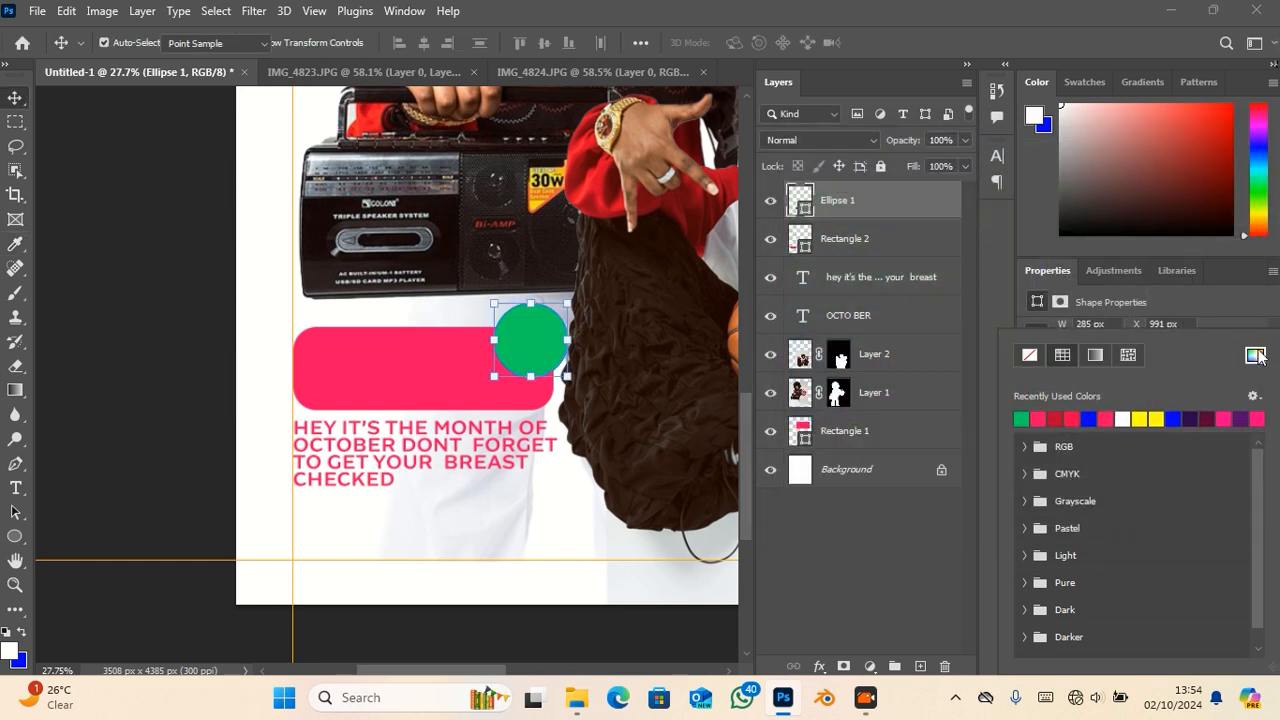
left_click(681, 210)
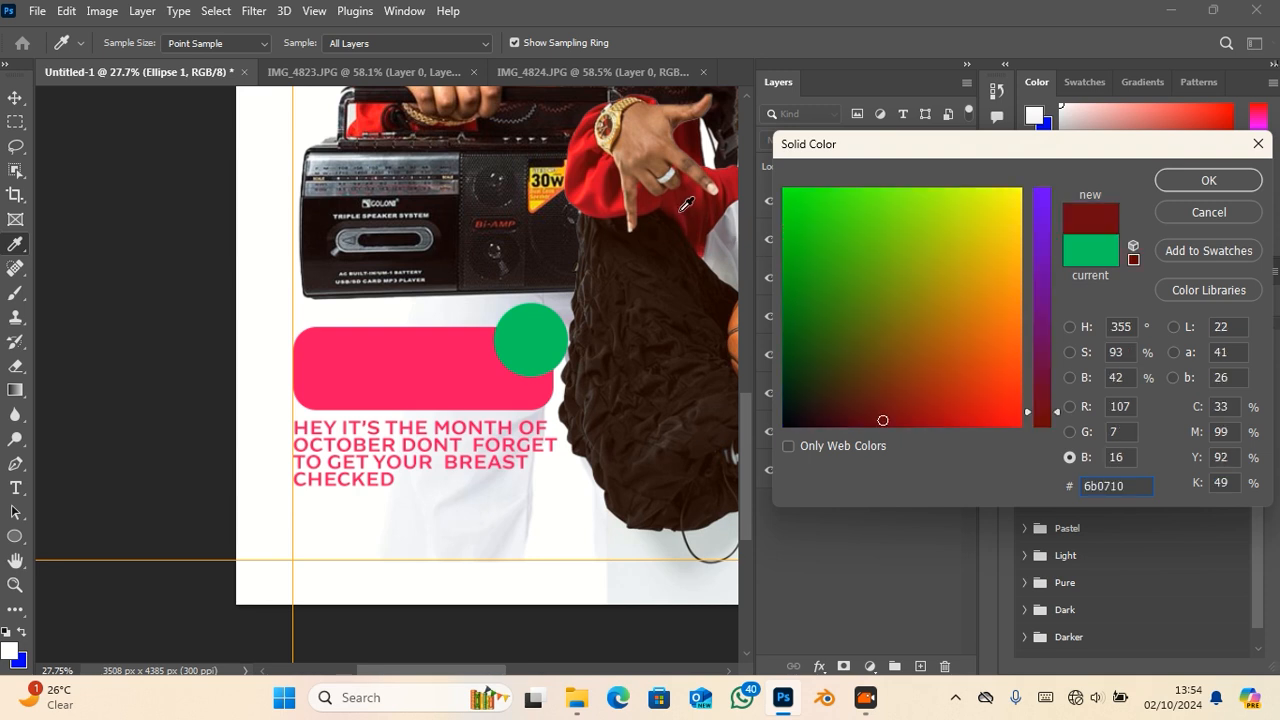
left_click(1183, 180)
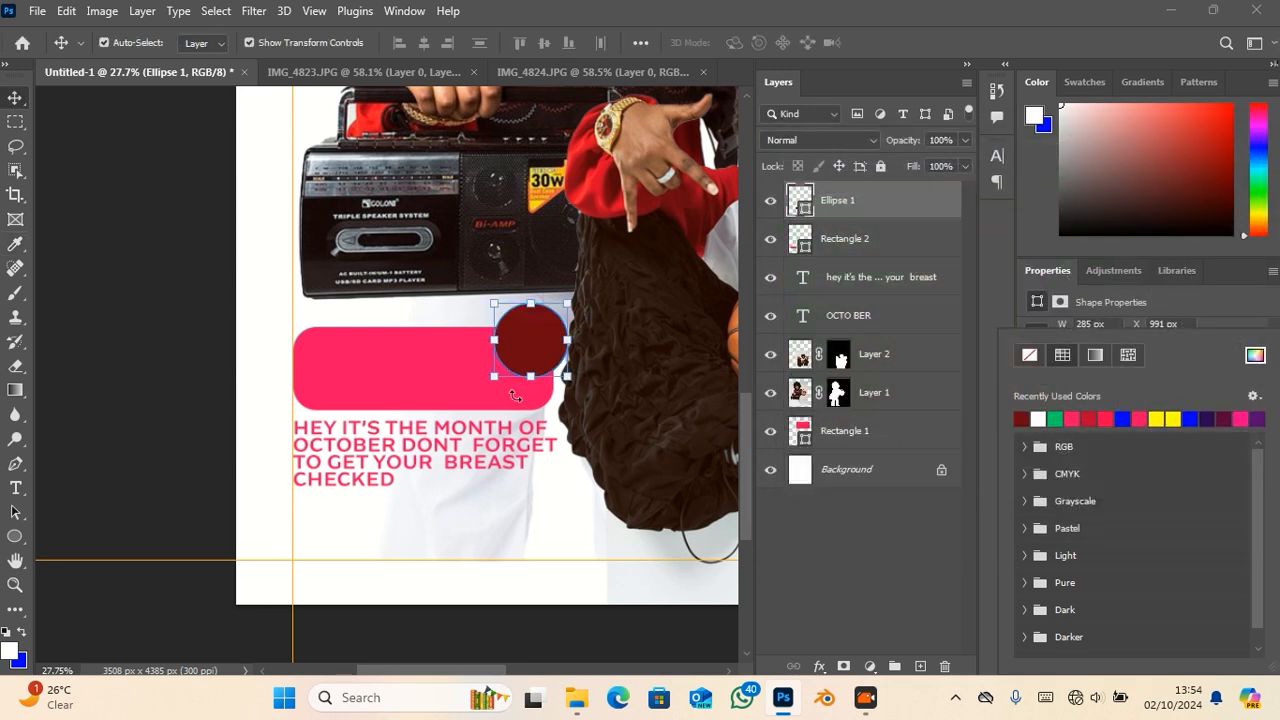
left_click_drag(529, 355, 522, 345)
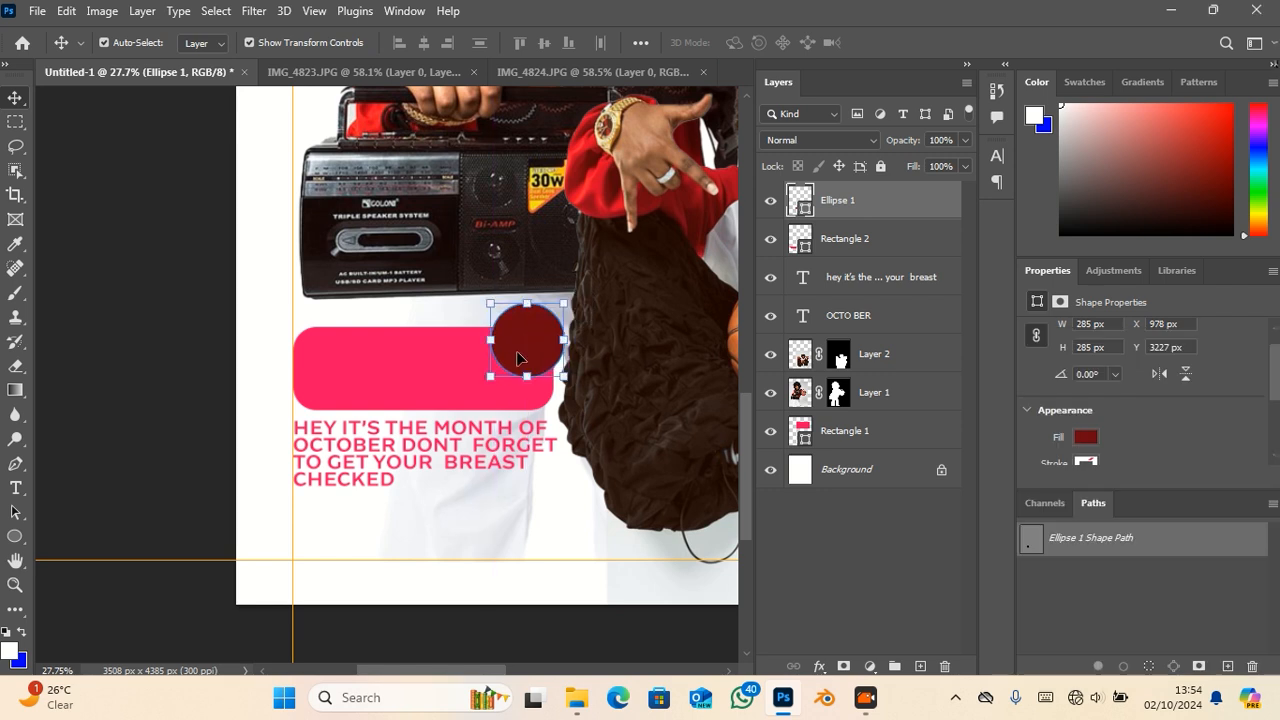
- Duplicate the message text over the pink rounded rectangle and bring the copy to the front of the layer stack
left_click(452, 450)
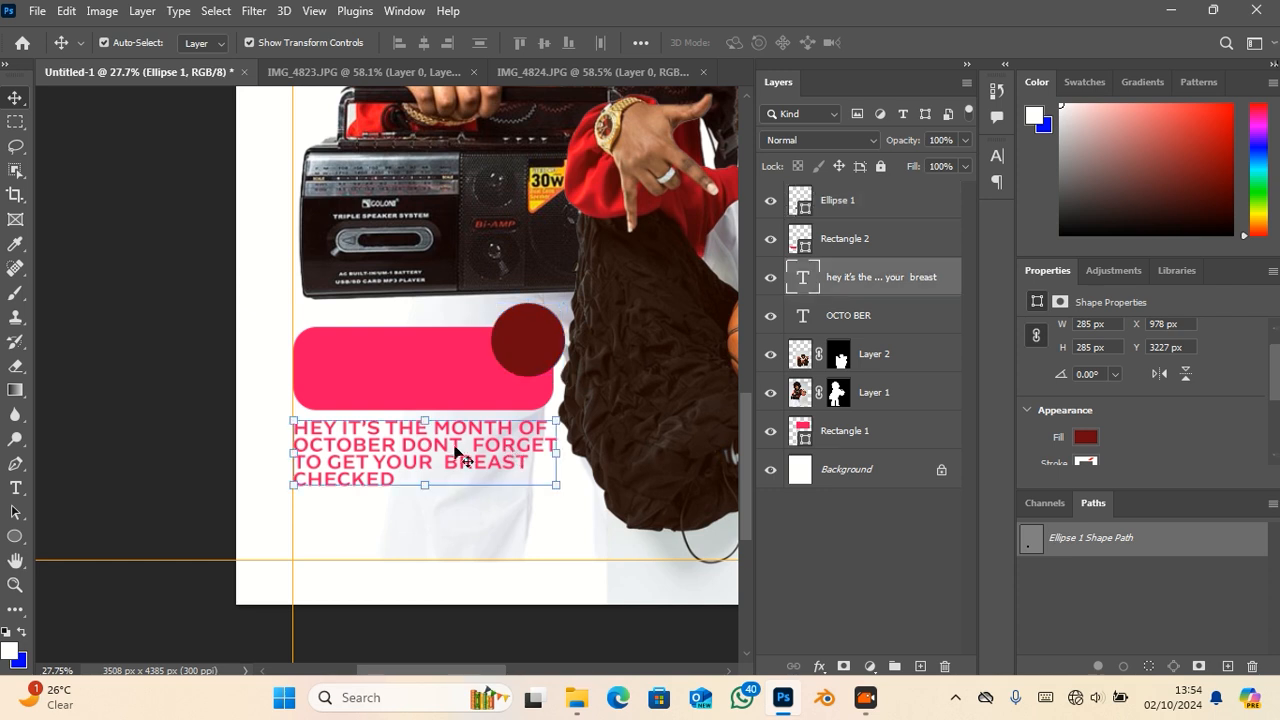
left_click_drag(424, 441, 337, 375)
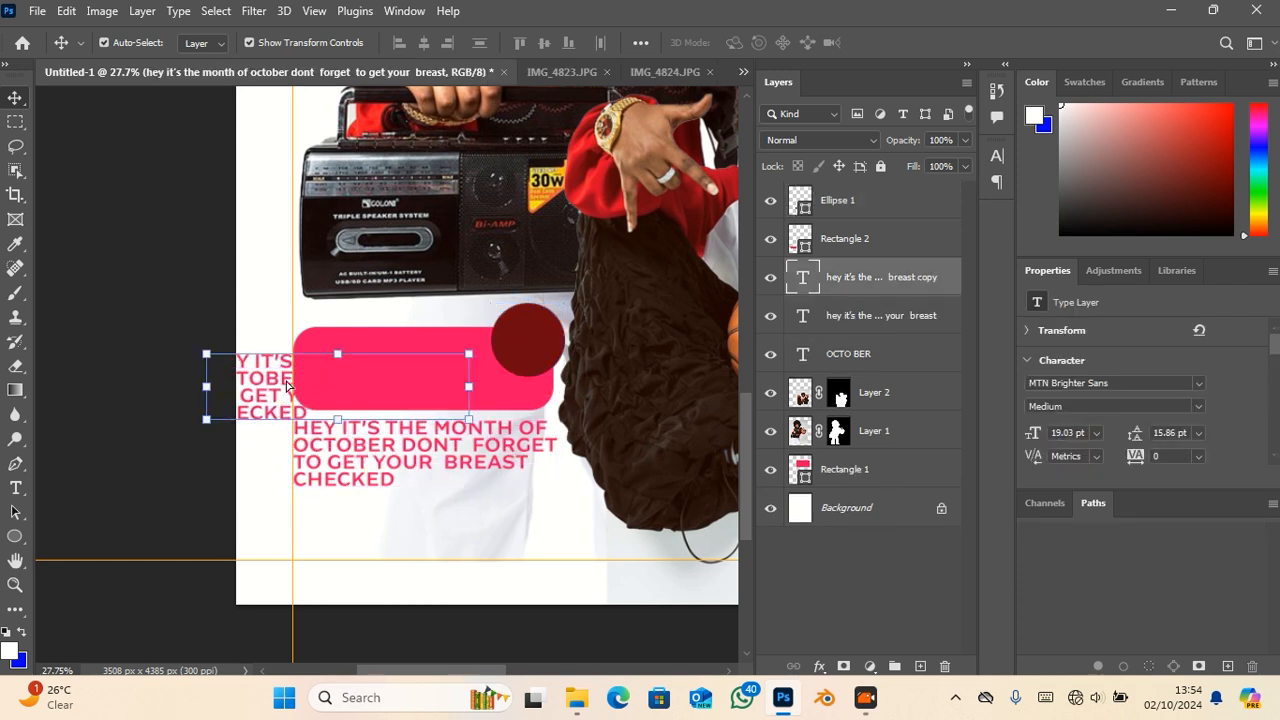
left_click_drag(892, 280, 893, 186)
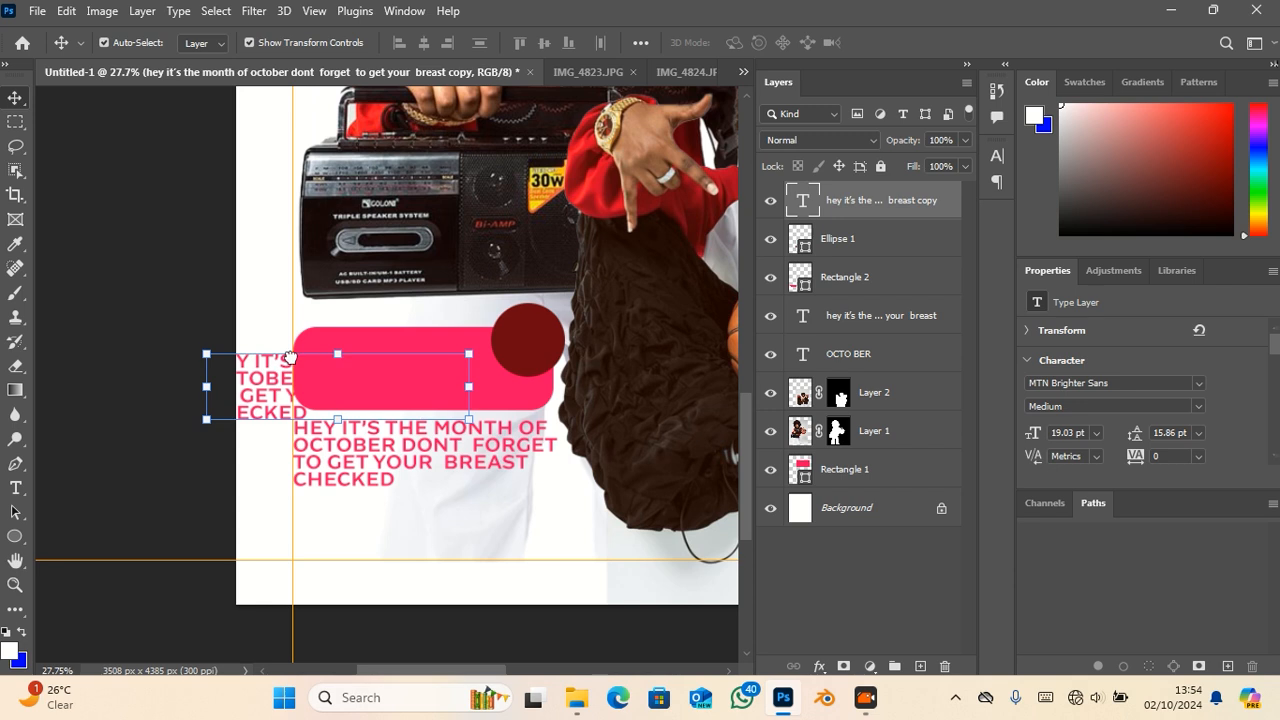
- Replace the copied text with an exclamation mark, enlarge it to about 81 pt and place it on the pink rounded rectangle
double_click(257, 396)
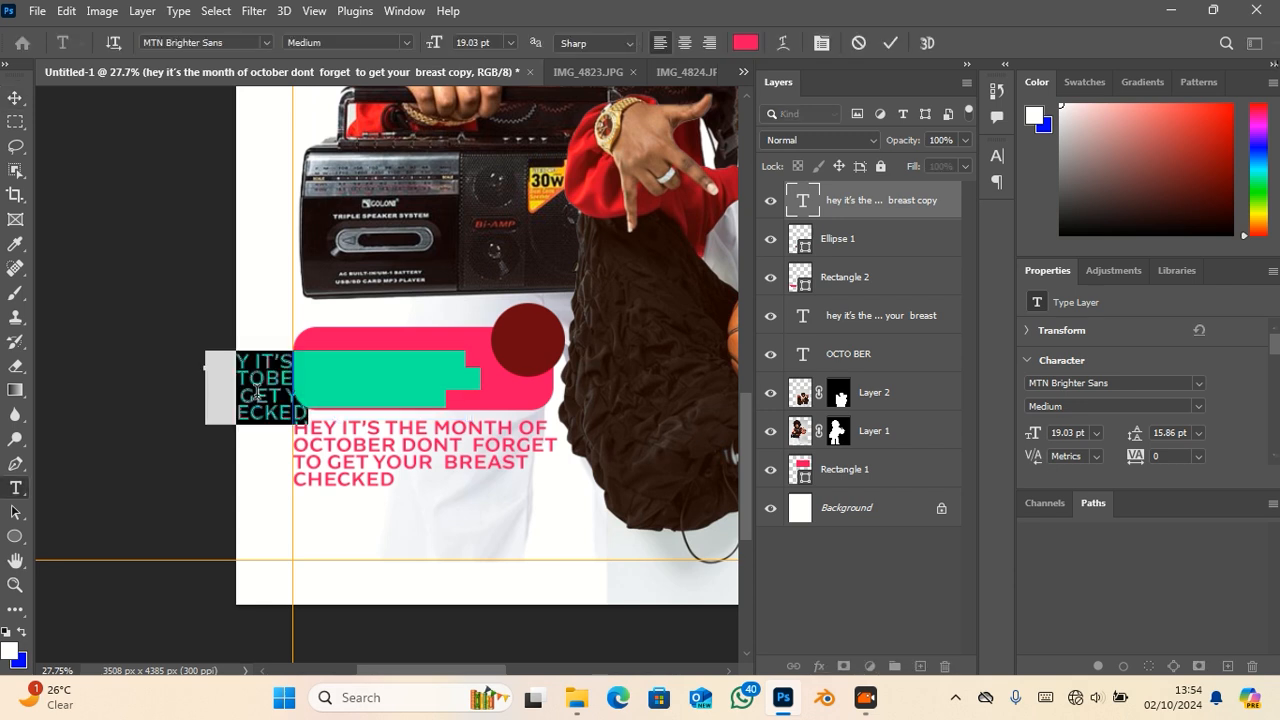
key("BackSpace")
left_click(15, 97)
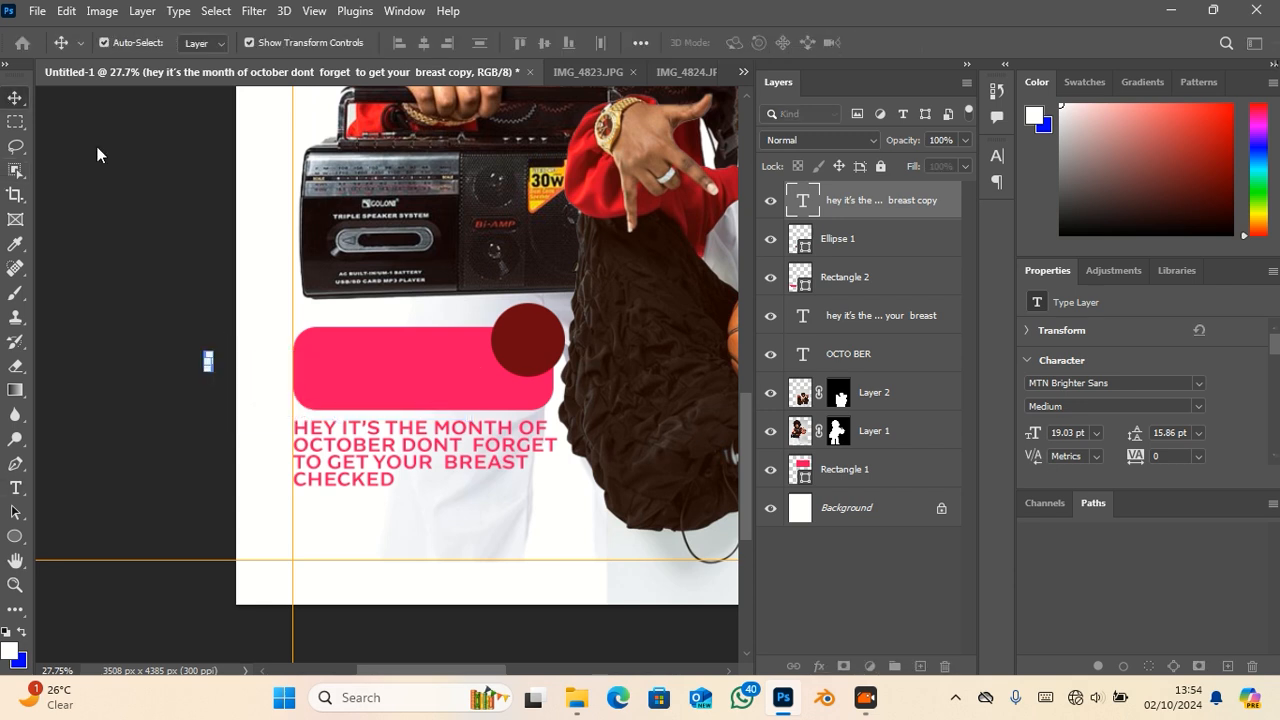
left_click_drag(213, 351, 367, 381)
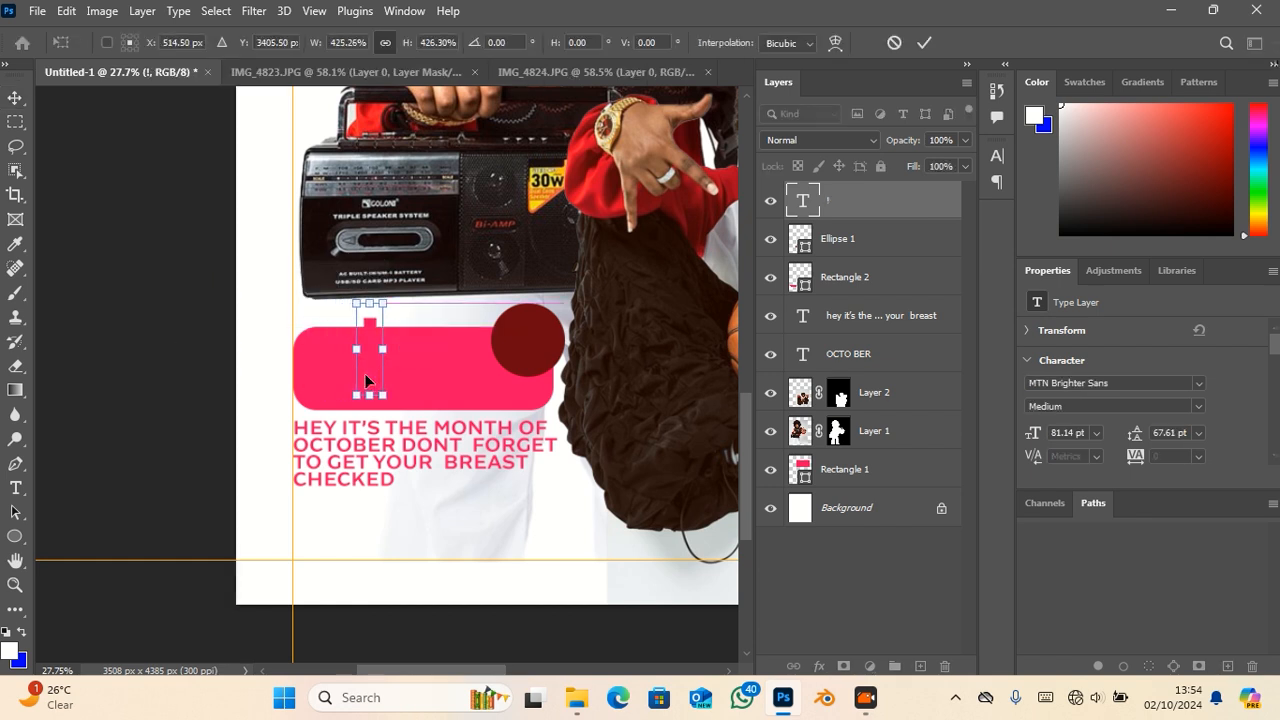
key("Return")
- Recolour the exclamation mark to white ffffff
scroll(1163, 443, "down", 1)
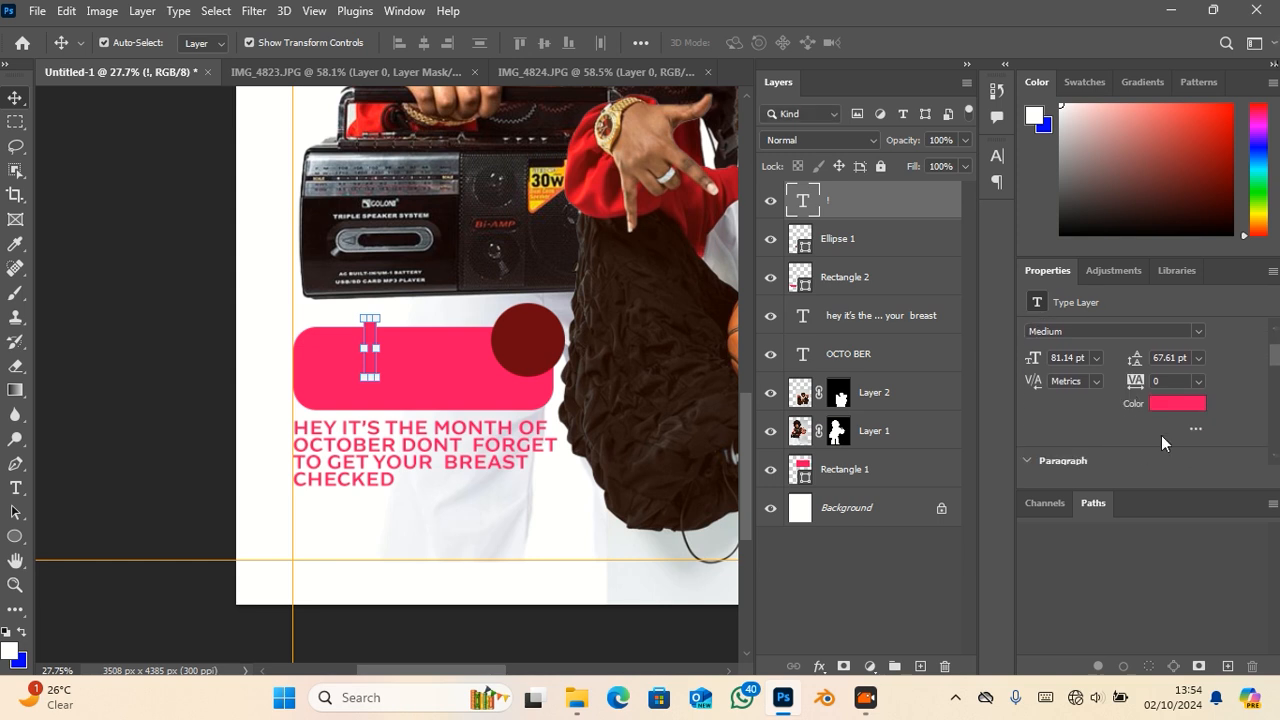
left_click(1178, 408)
left_click_drag(952, 268, 1052, 169)
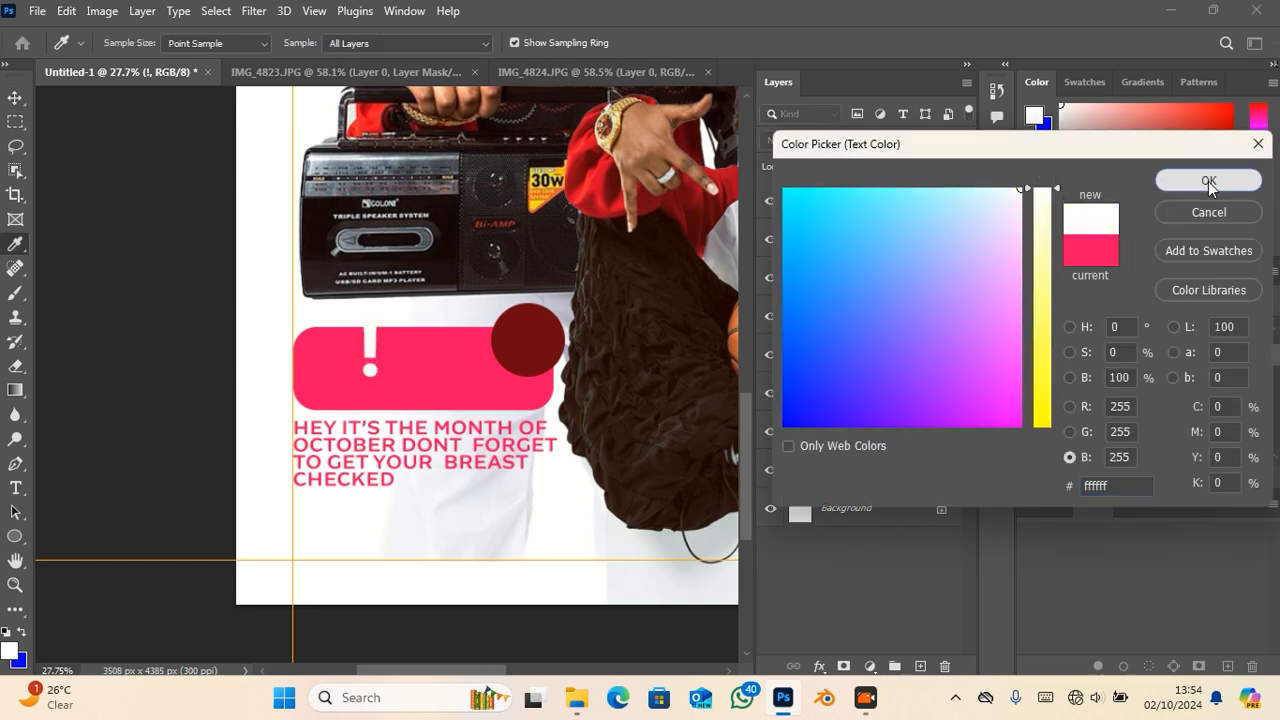
left_click(1205, 181)
- Place the exclamation mark on the dark red circle at about 82.5 pt, tilted about 18° clockwise
left_click_drag(368, 347, 578, 314)
scroll(531, 335, "up", 3)
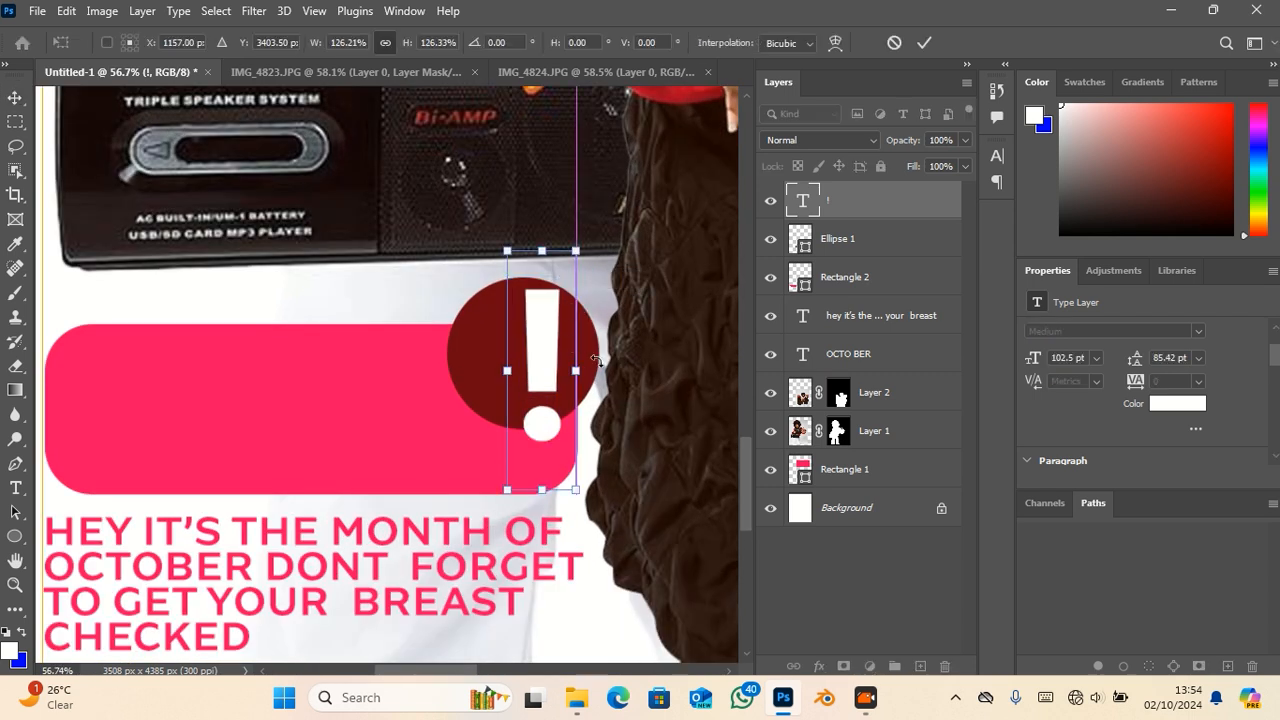
left_click_drag(599, 363, 598, 384)
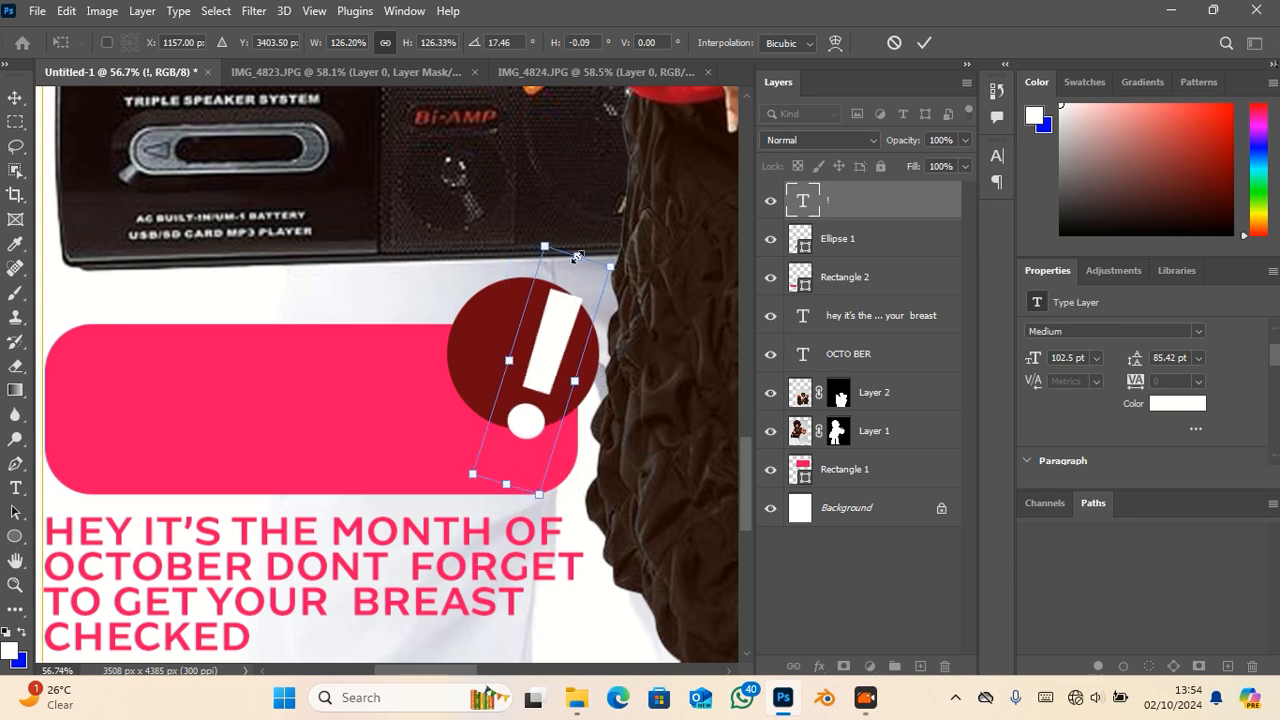
left_click_drag(577, 257, 557, 327)
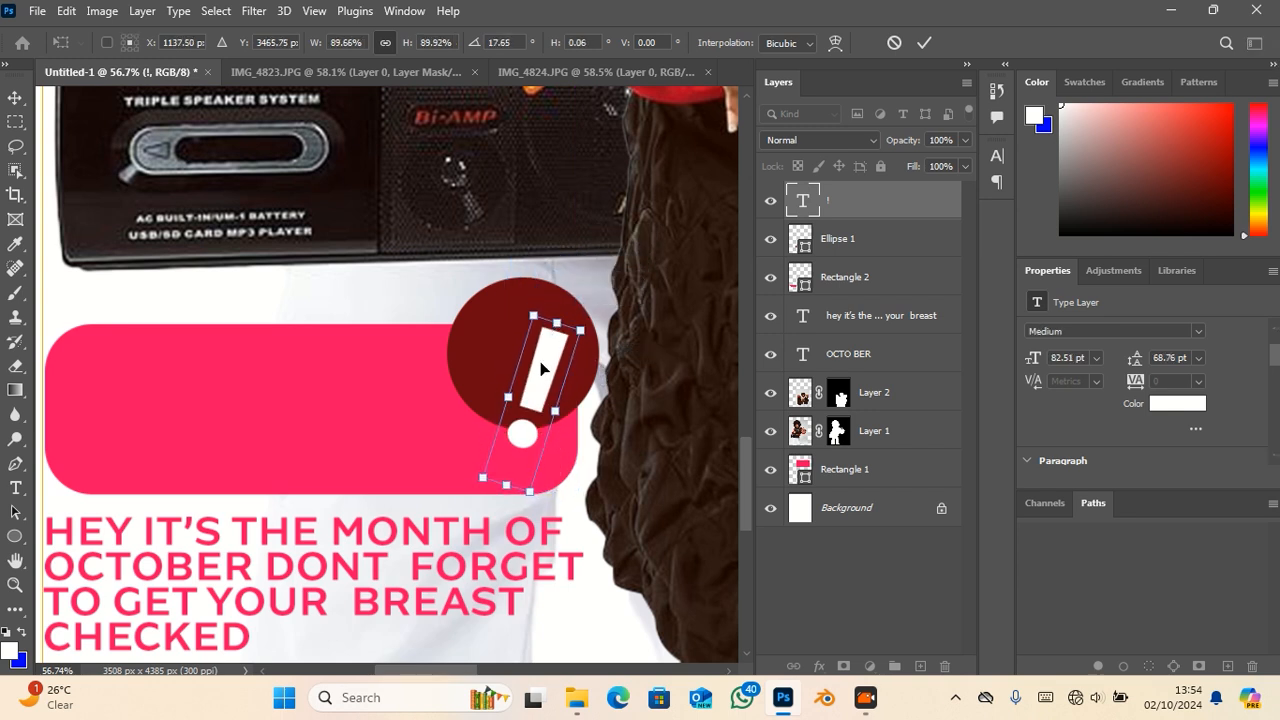
left_click_drag(546, 392, 533, 345)
key("Return")
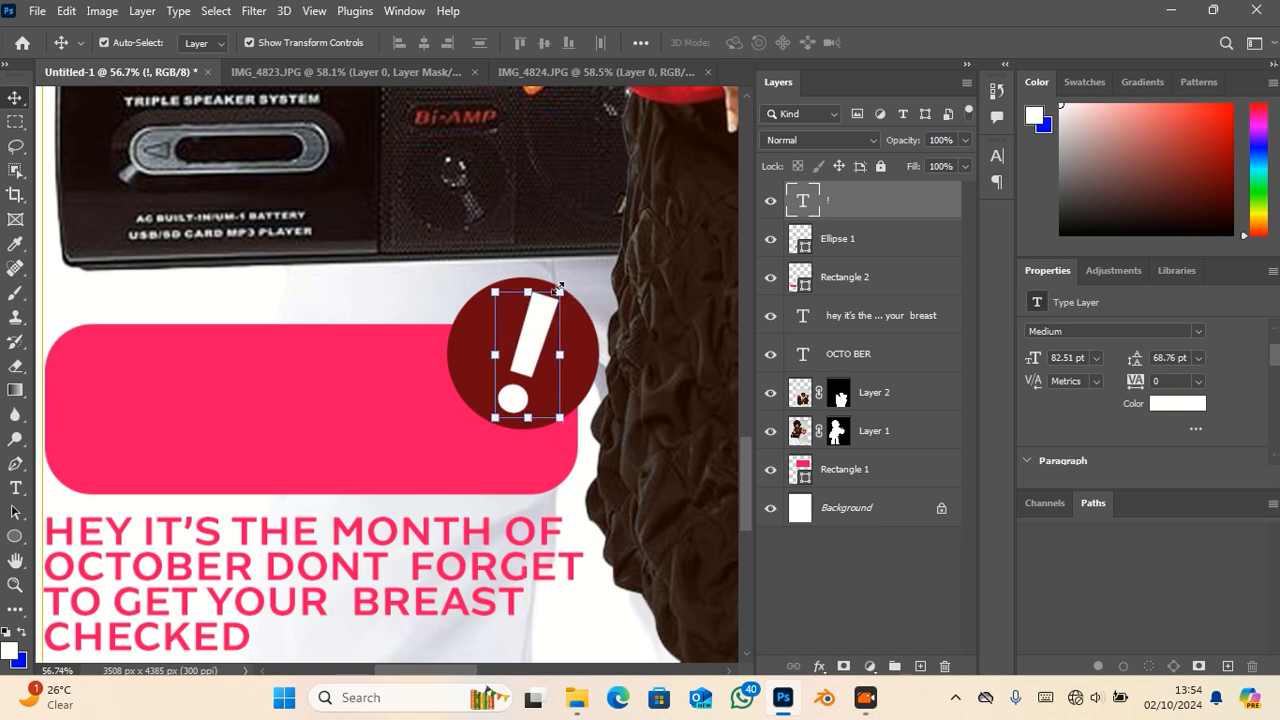
- Shrink the tilted exclamation mark to about 67 pt and centre it inside the dark red circle
mouse_move(558, 289)
left_mouse_down()
mouse_move(563, 276)
mouse_move(545, 300)
left_mouse_up()
left_click_drag(512, 383, 535, 340)
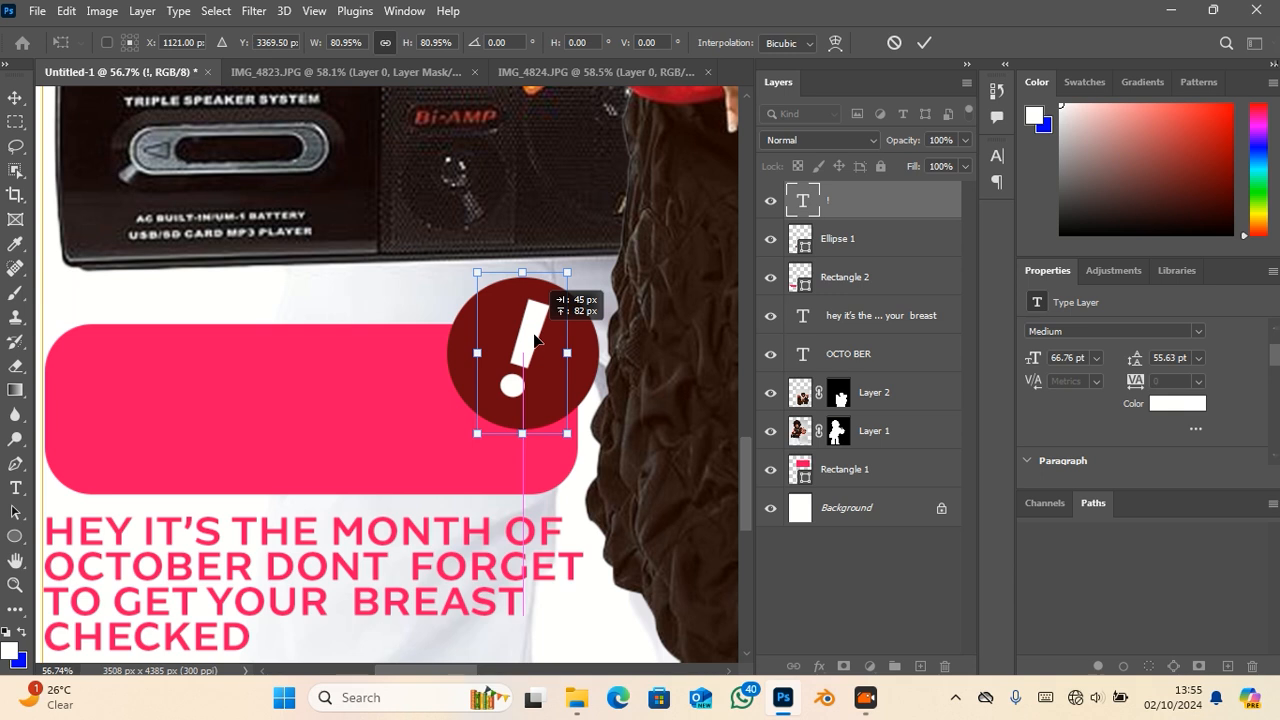
left_click_drag(535, 340, 535, 346)
key("Return")
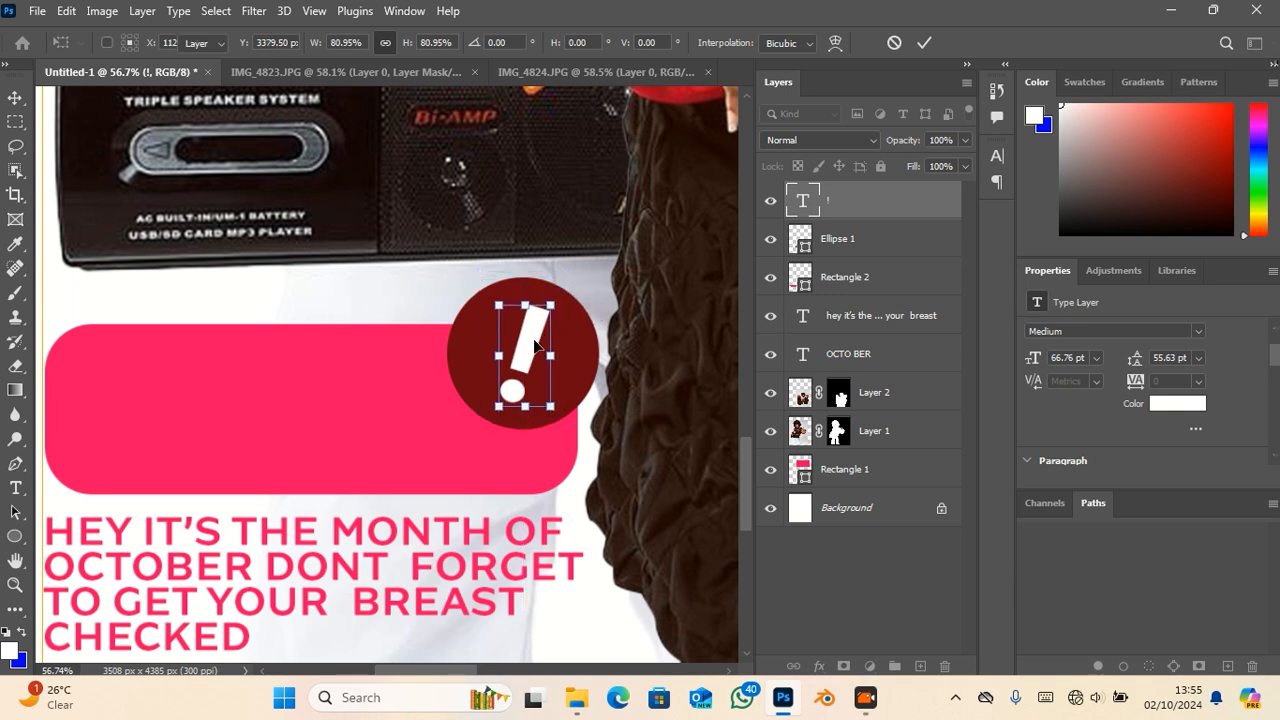
- Change the fill of the circle behind the exclamation mark to the dark grey 272626
left_click(457, 338)
scroll(1115, 456, "down", 1)
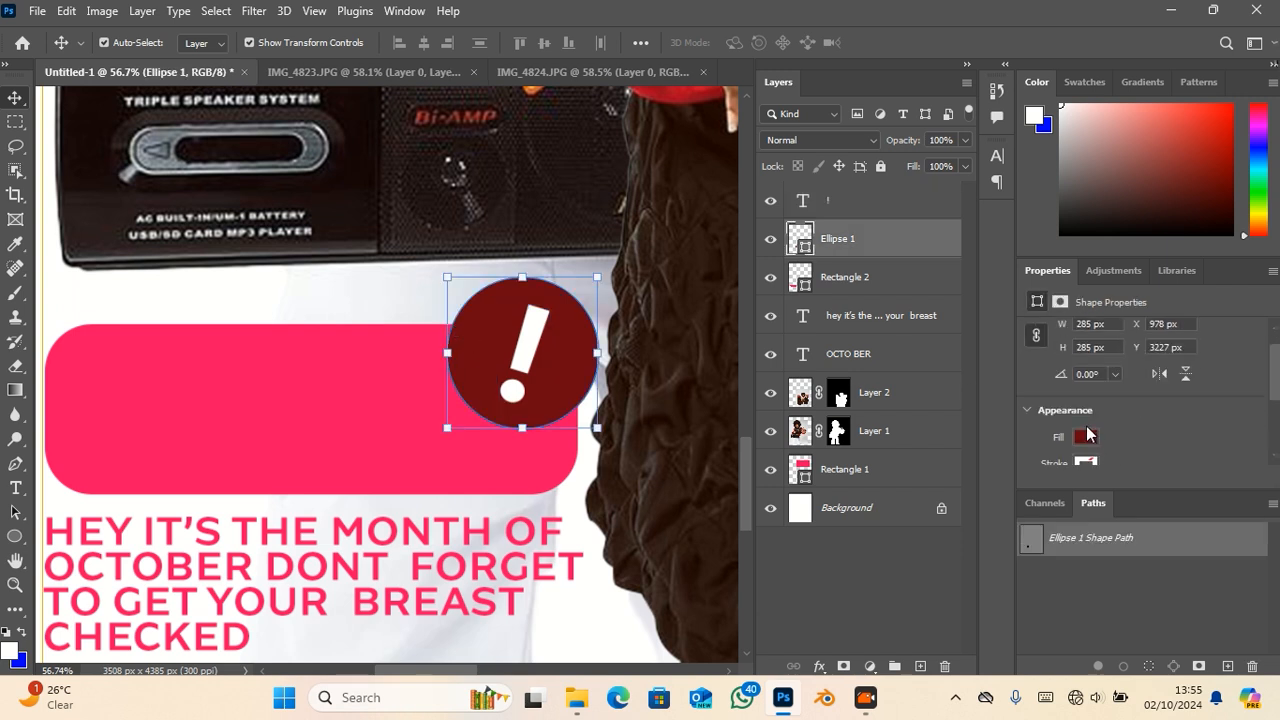
left_click(1086, 437)
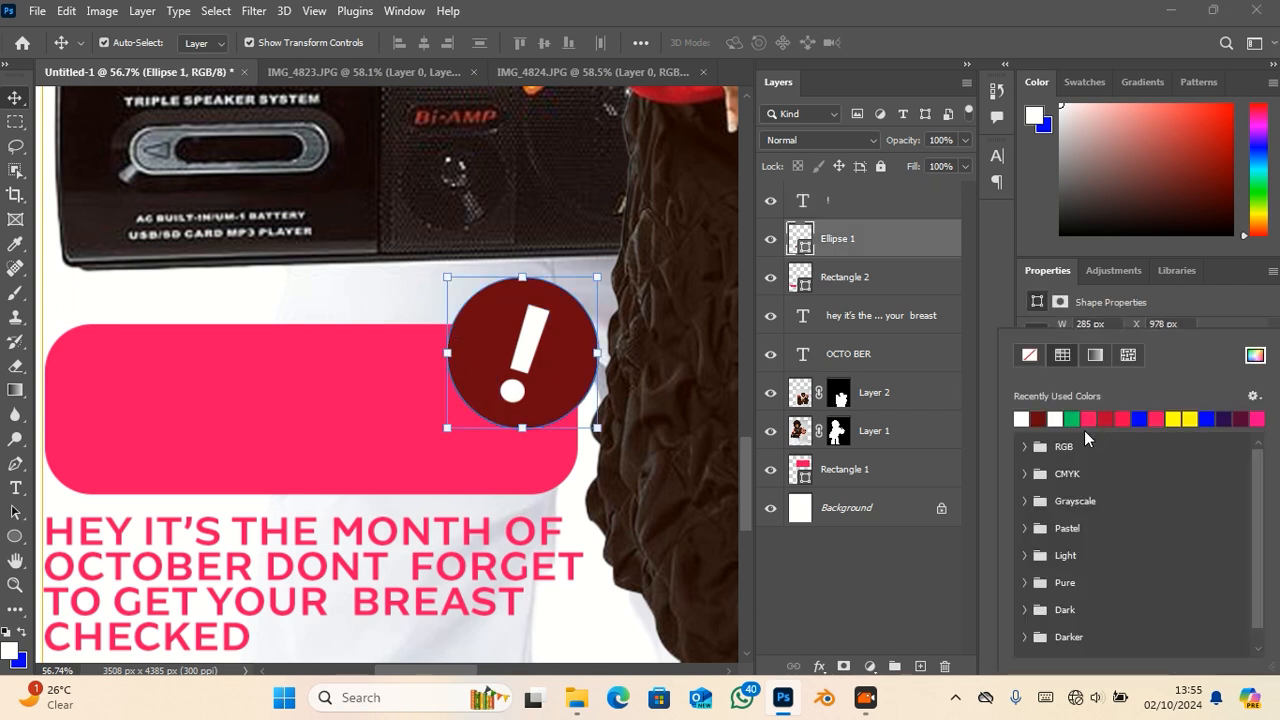
left_click(1255, 355)
left_click(1069, 327)
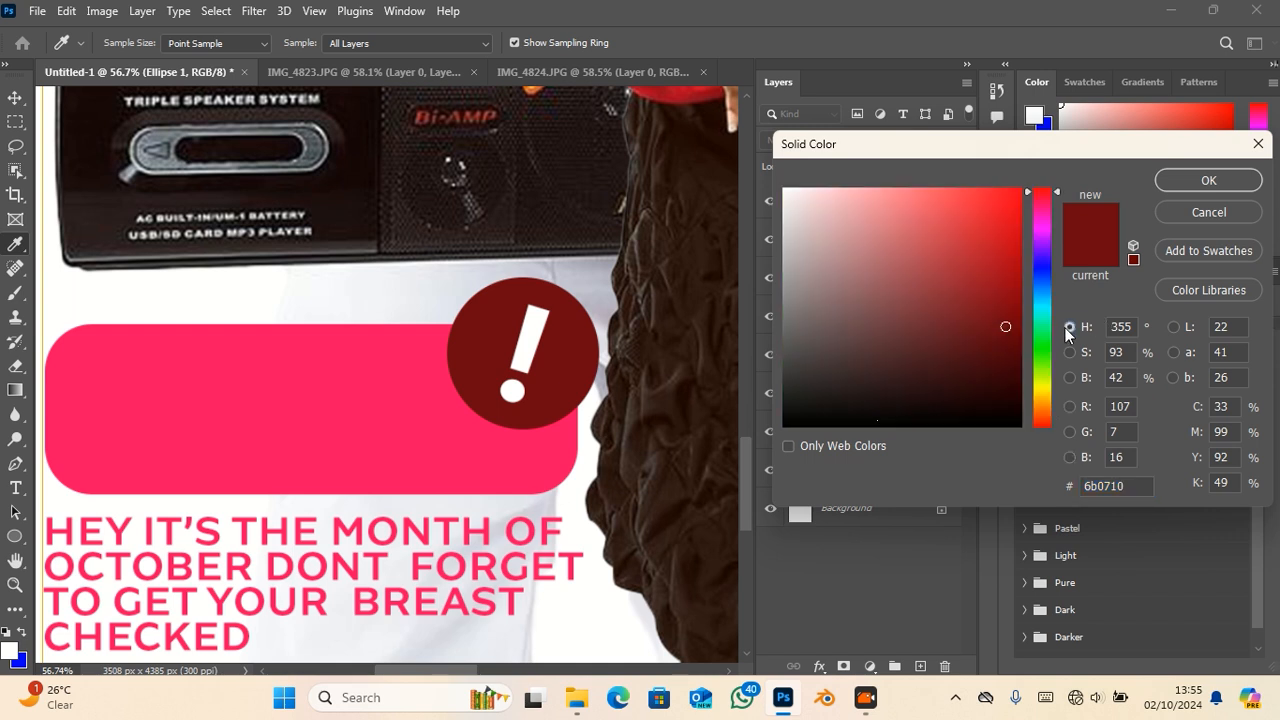
left_click_drag(800, 349, 789, 390)
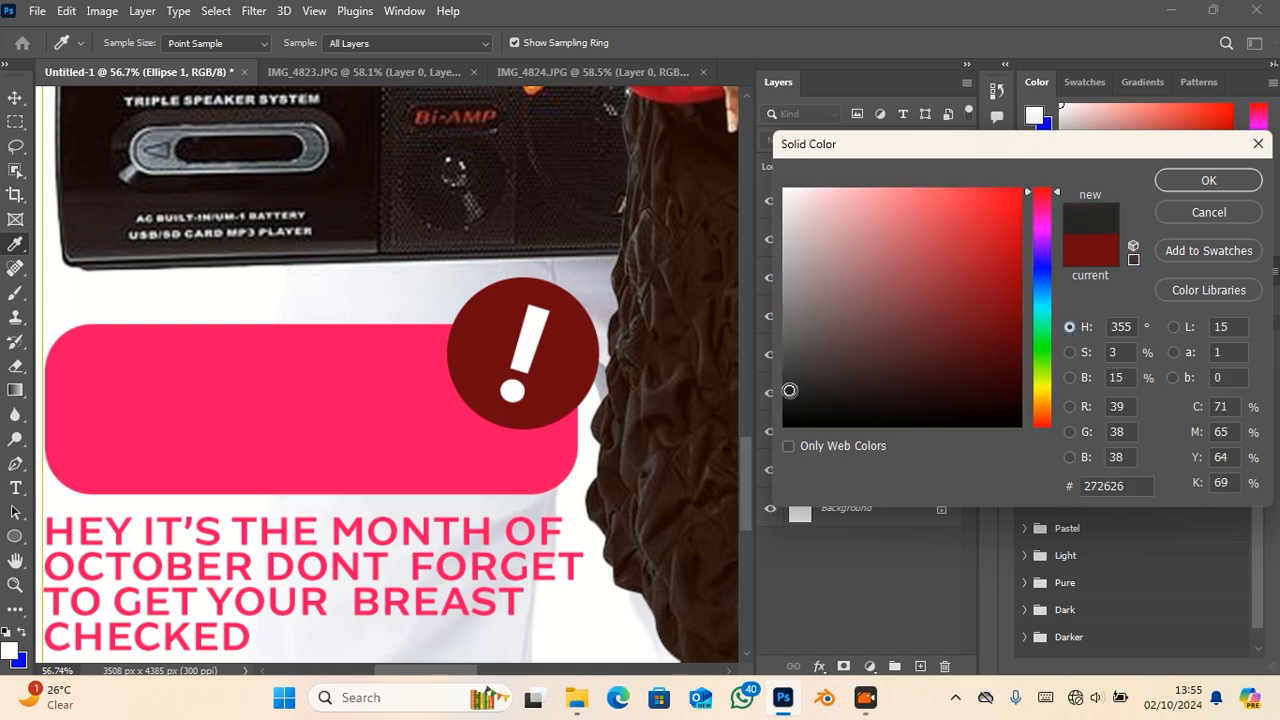
left_click(1168, 182)
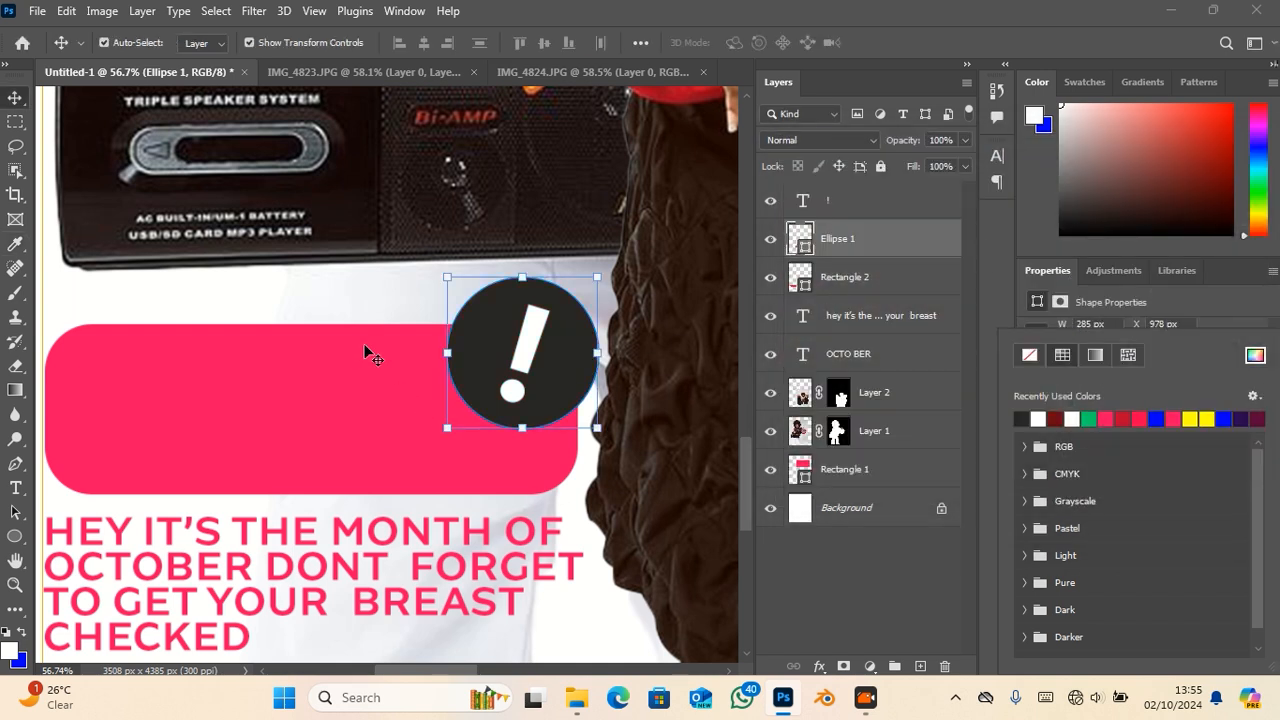
left_click(344, 315)
- Copy the pink message text onto the rounded rectangle and move the copy to the top of the layer stack
left_click(257, 541)
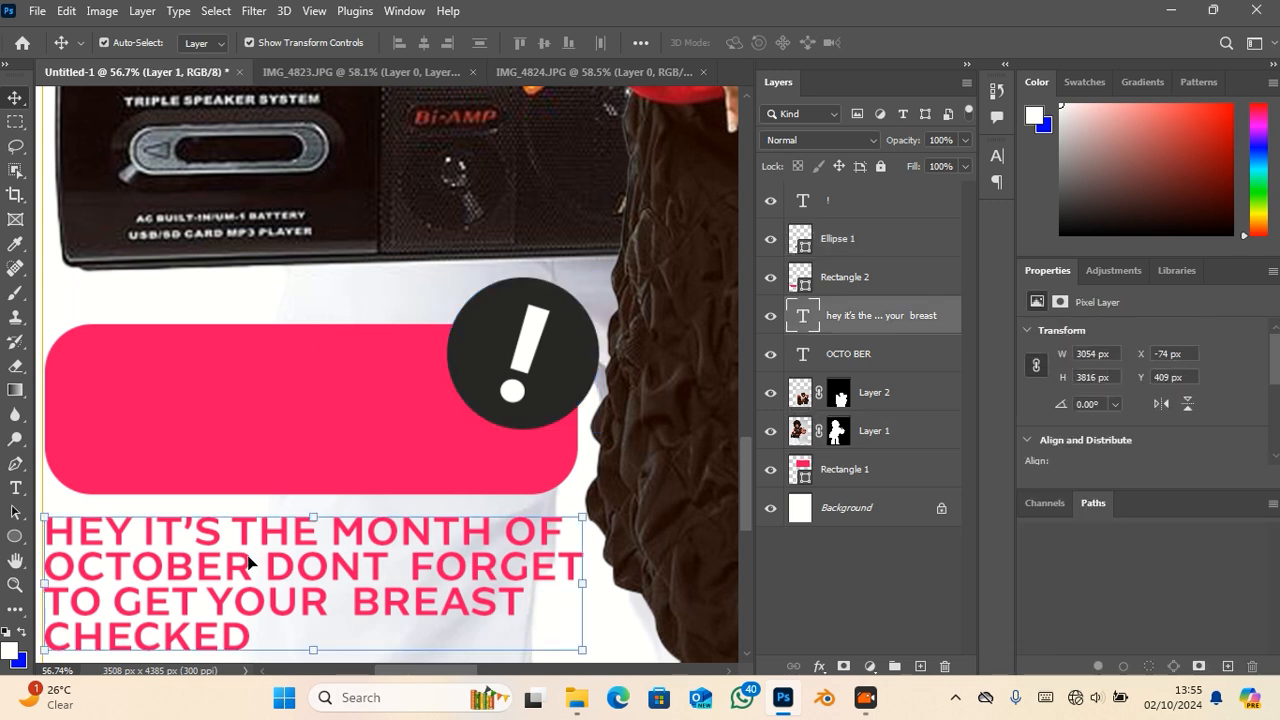
left_click_drag(240, 572, 263, 406)
left_click_drag(900, 318, 894, 195)
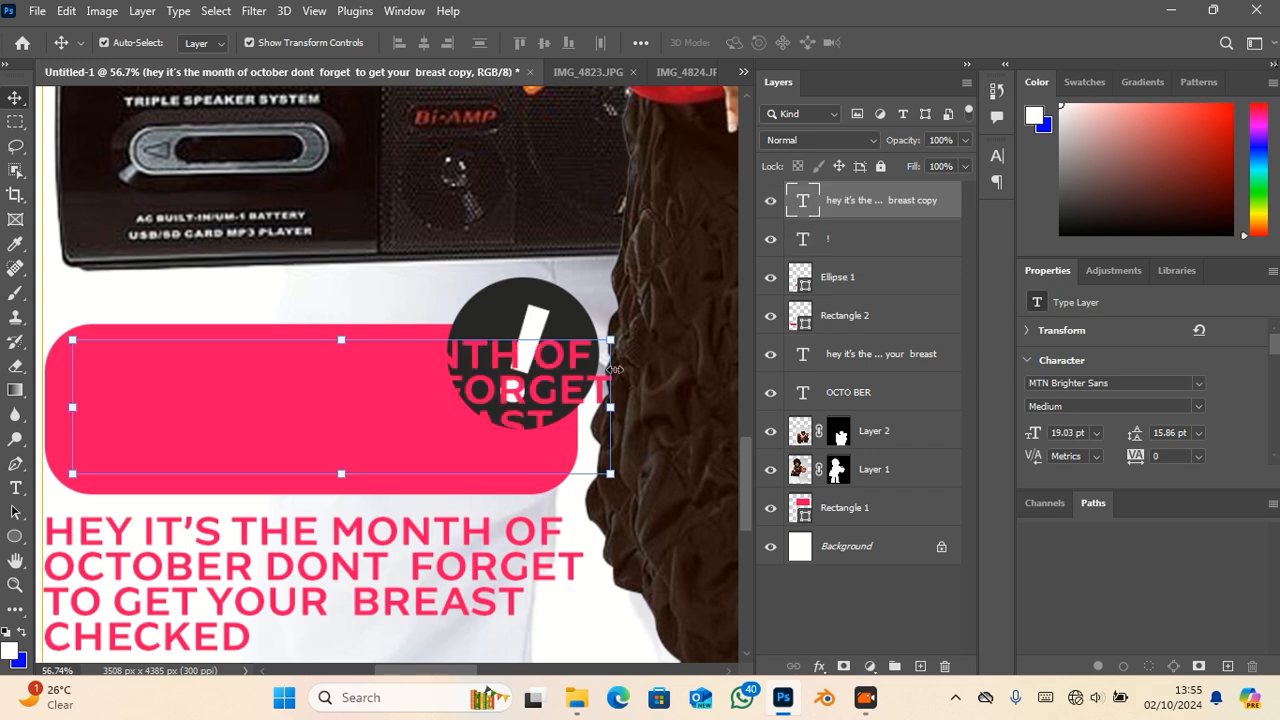
- Replace the copied message with the word "nottice" and colour it white ffffff
double_click(570, 385)
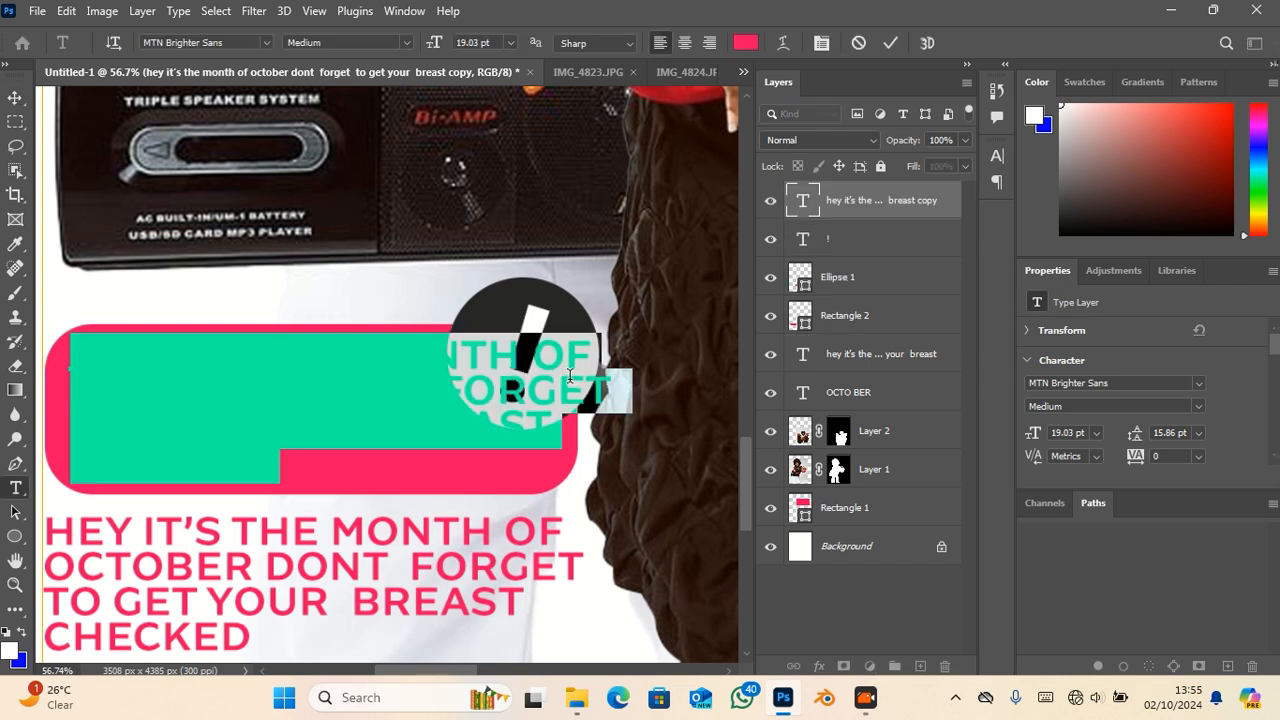
type("hey")
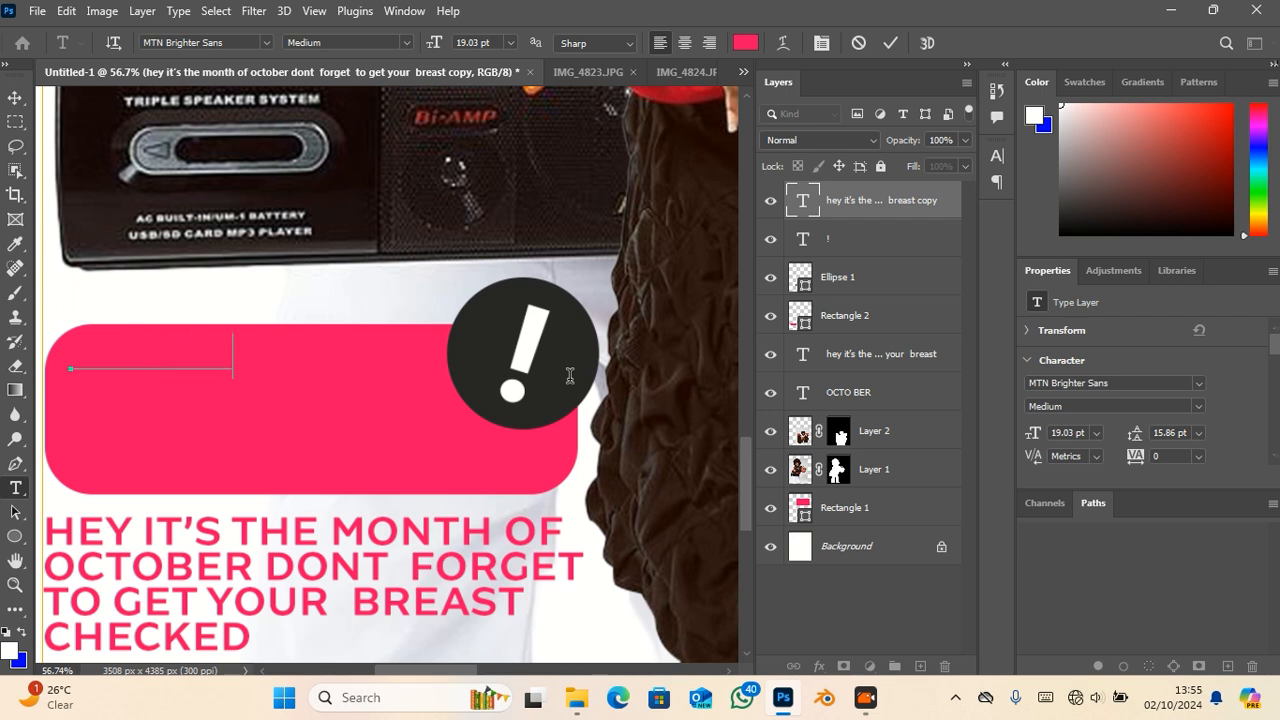
left_click(15, 97)
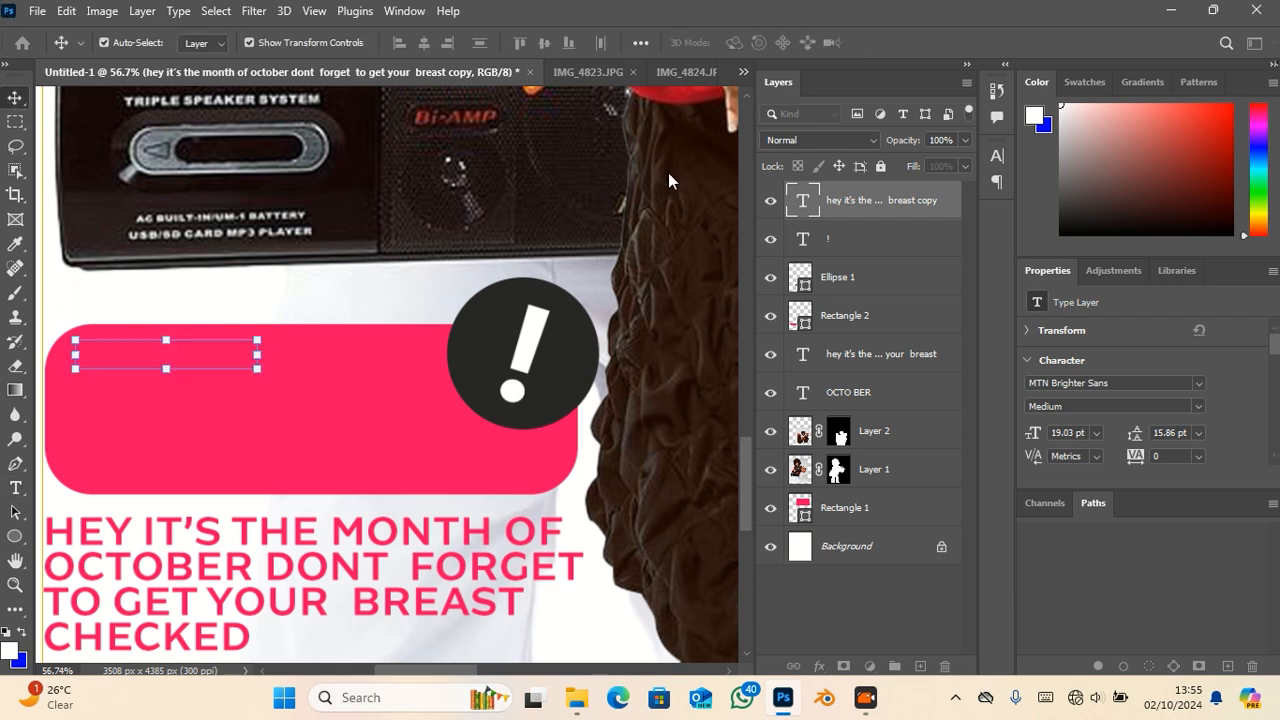
scroll(1158, 411, "down", 1)
scroll(1160, 410, "down", 1)
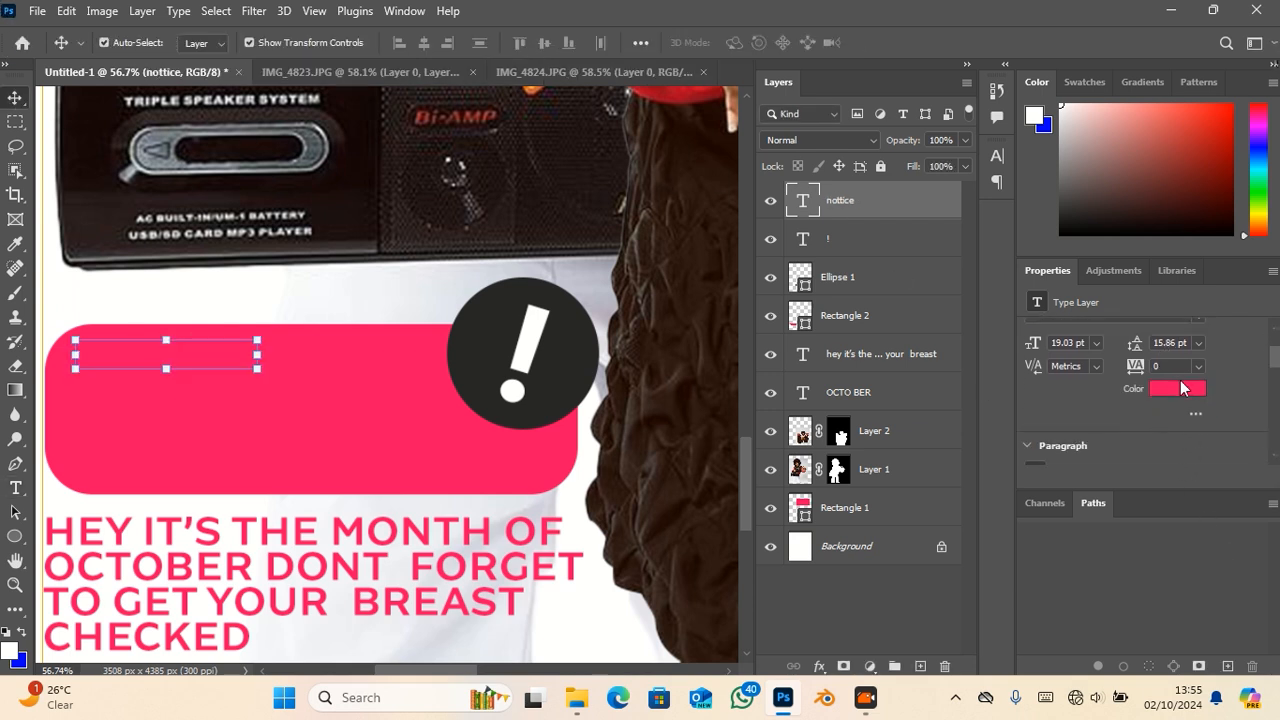
left_click(1182, 388)
type("ffffff")
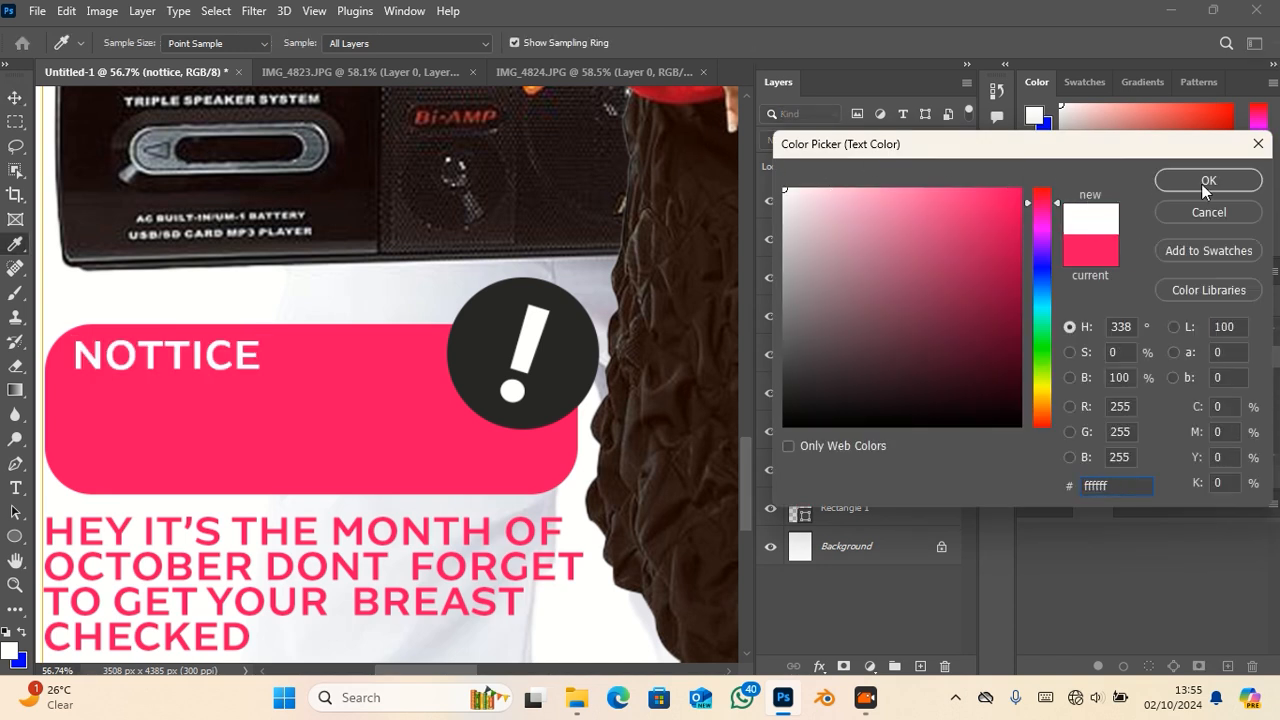
left_click(1207, 183)
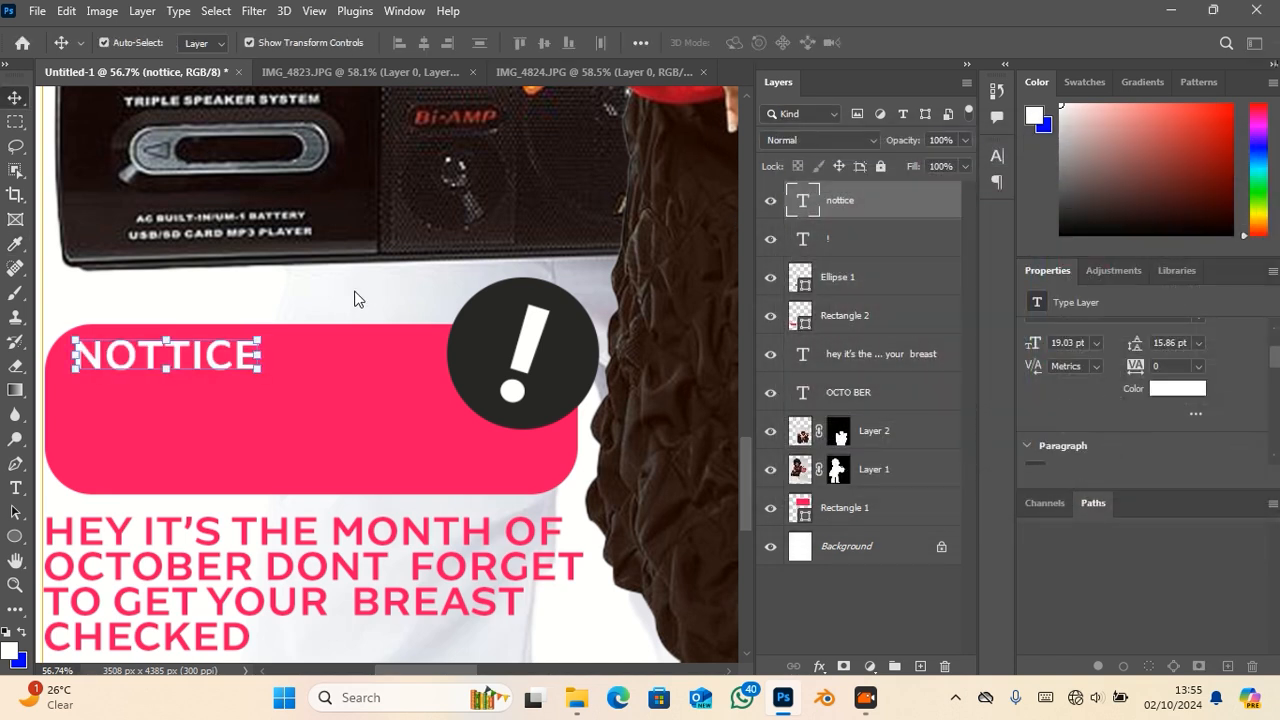
- Correct the spelling of the white heading to "notice" and set it in a bolder weight of MTN Brighter Sans
double_click(182, 358)
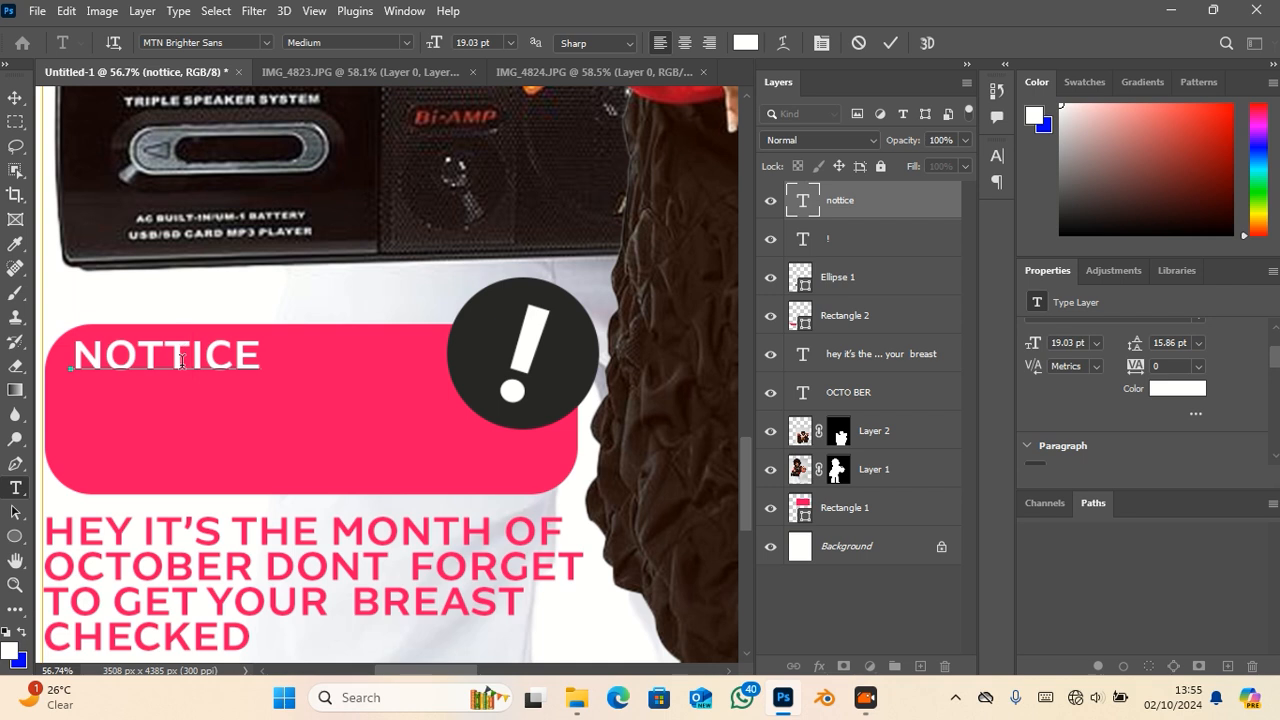
key("BackSpace")
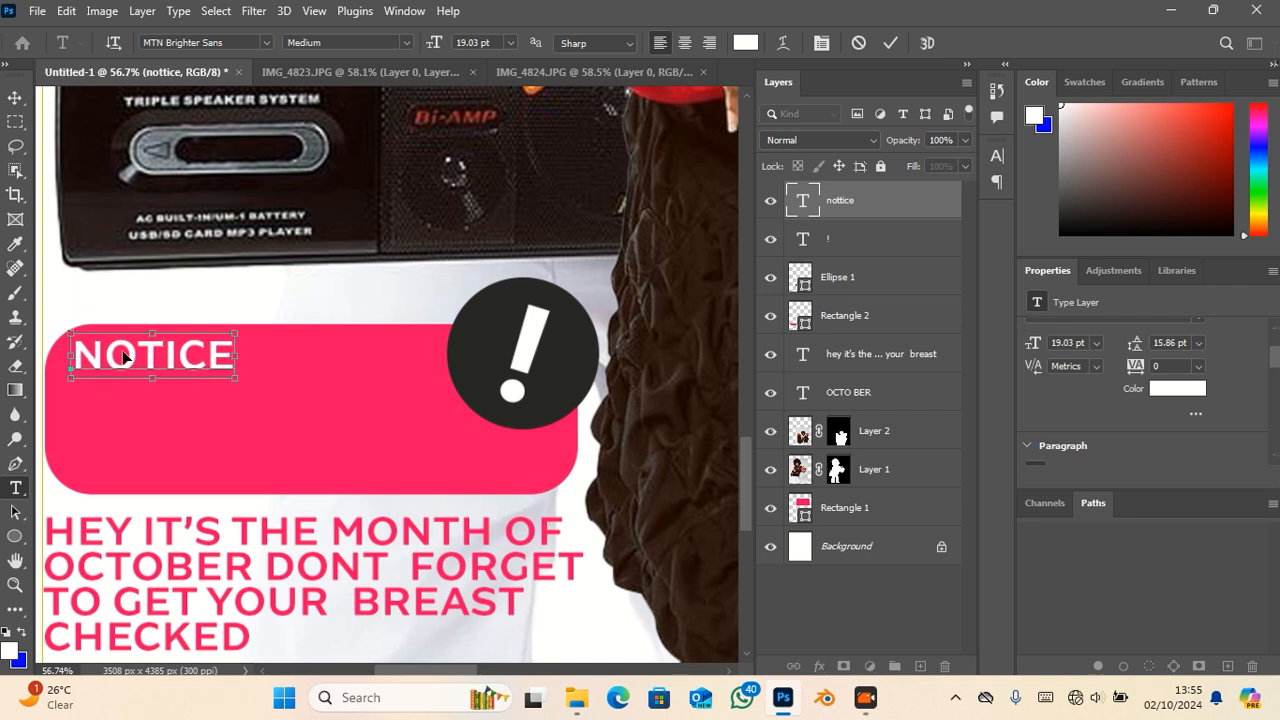
double_click(139, 370)
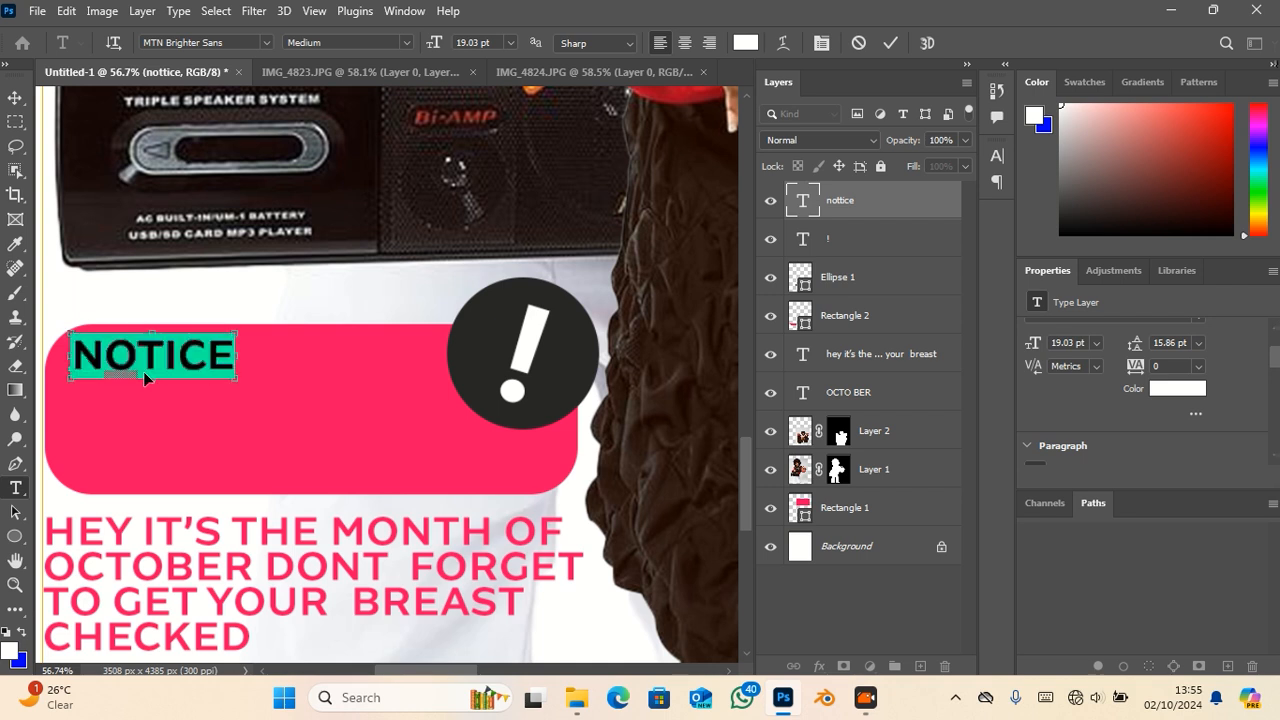
left_click(407, 43)
left_click(330, 135)
left_click(15, 97)
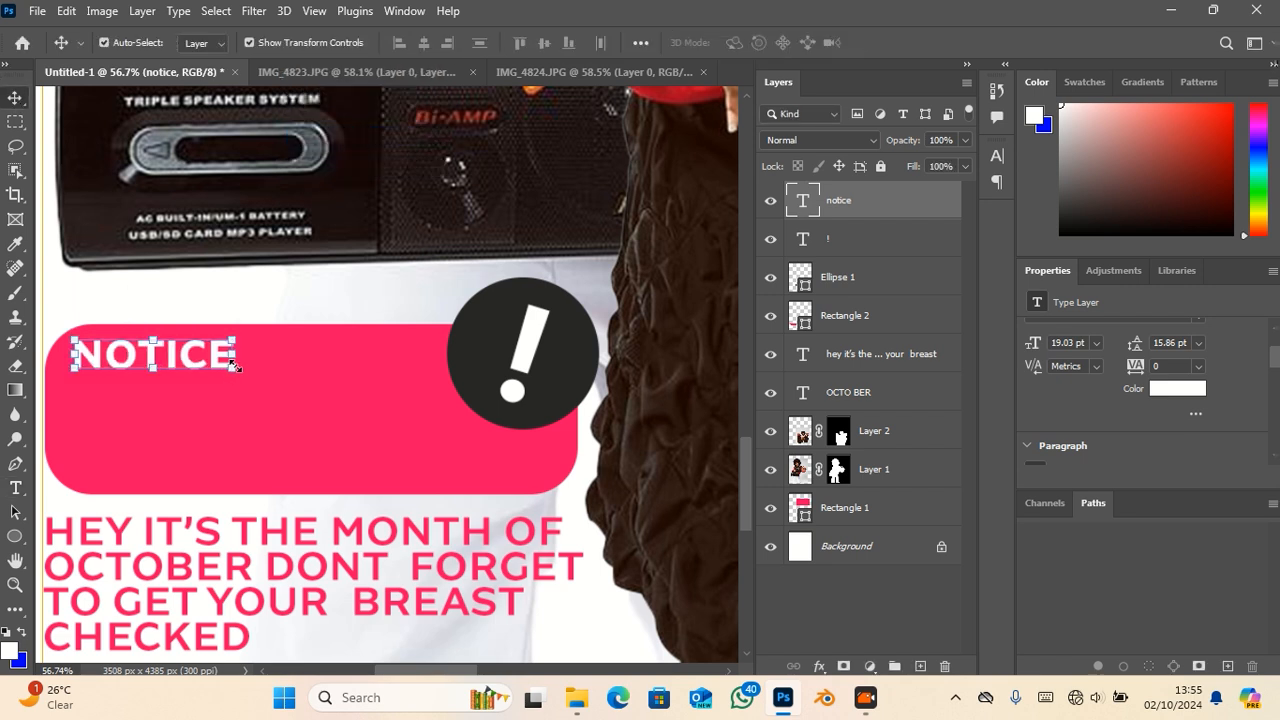
- Enlarge the NOTICE heading to about 37 pt and position it inside the pink rounded rectangle beside the circle
left_click_drag(234, 369, 391, 397)
left_click_drag(275, 348, 317, 420)
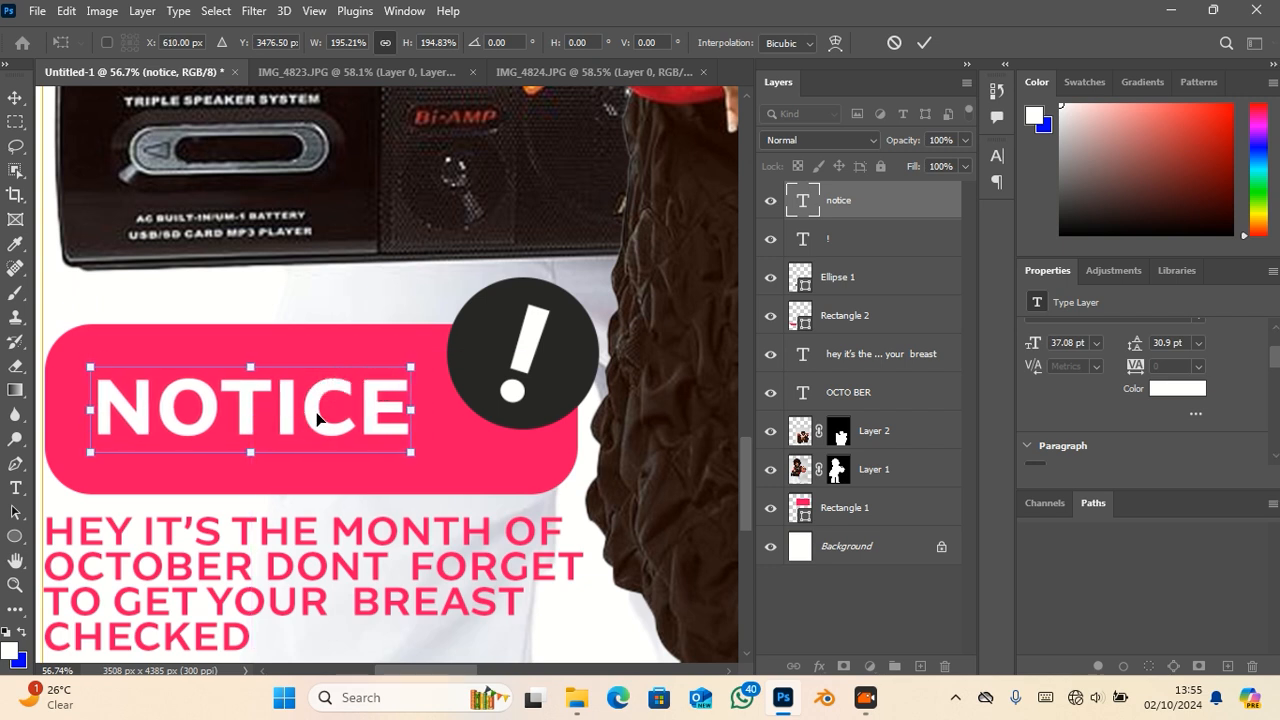
key("ctrl+0")
key("Return")
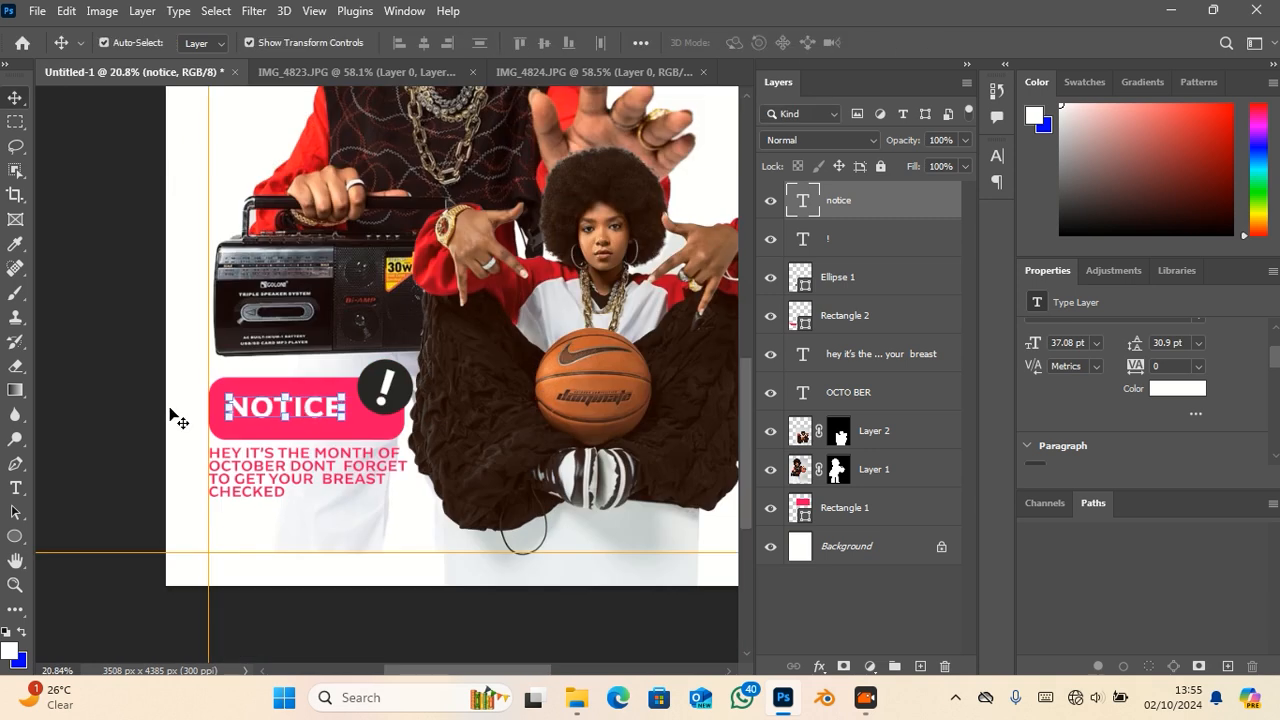
- Examine the overall poster layout and how the notice block and message text sit within the guides
left_click(210, 434)
scroll(210, 434, "down", 4)
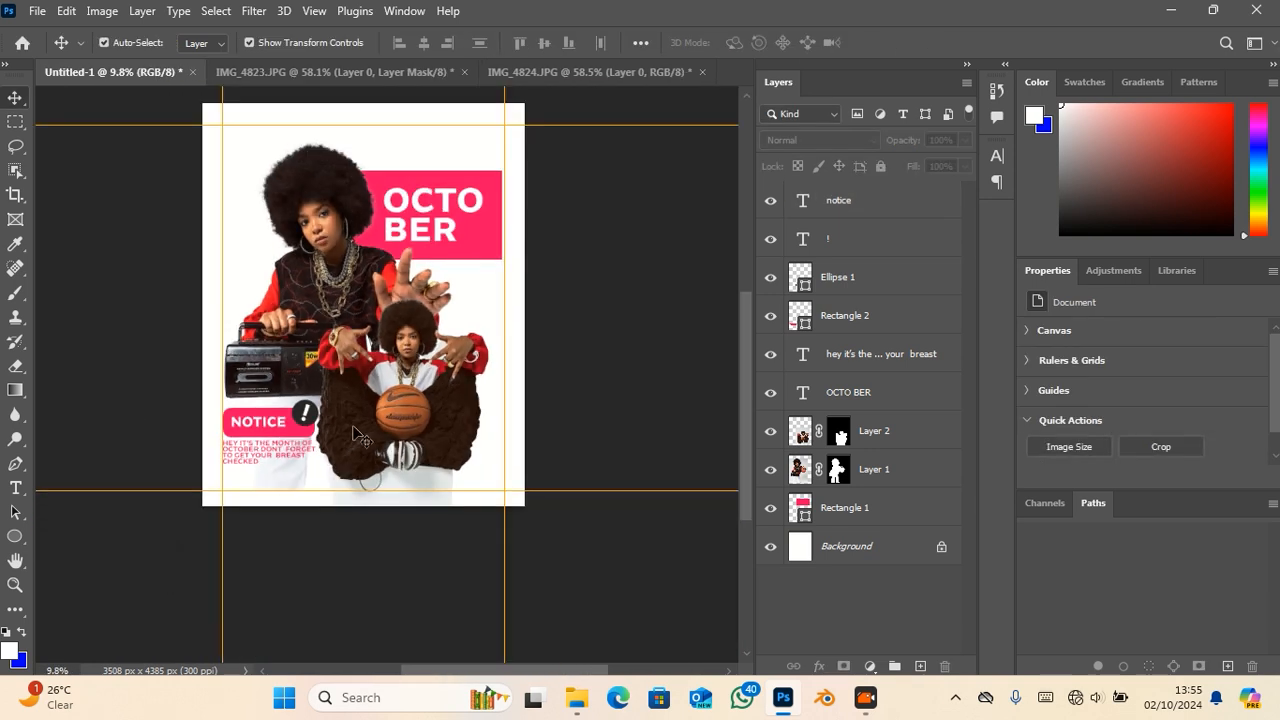
left_click_drag(247, 436, 246, 494)
scroll(241, 486, "up", 1)
scroll(241, 490, "up", 3)
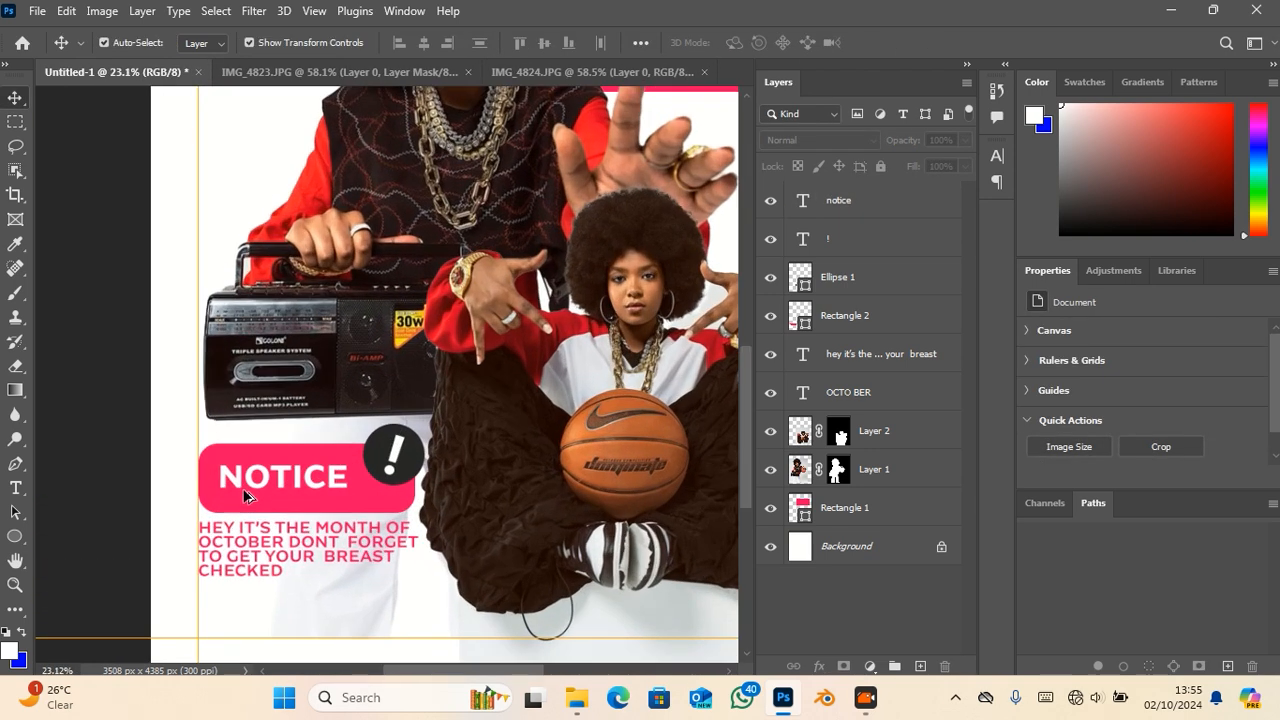
left_click(279, 555)
left_click_drag(279, 556, 278, 563)
scroll(279, 563, "down", 3)
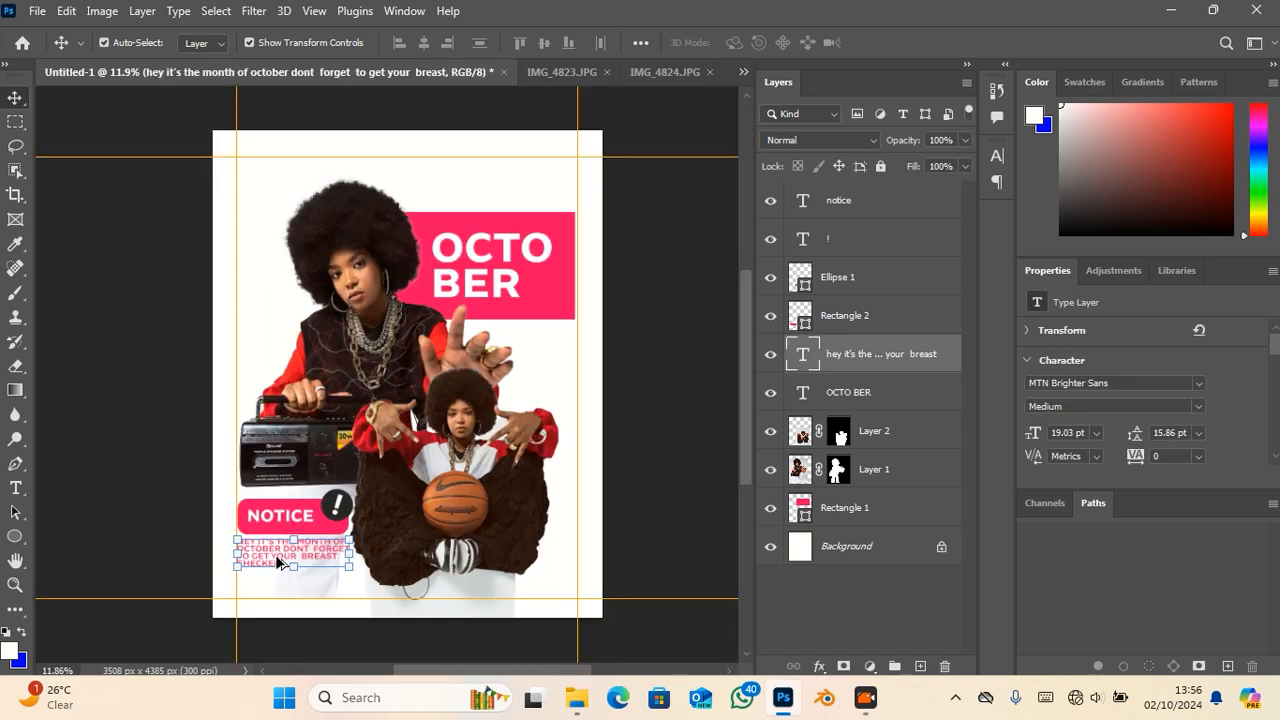
scroll(277, 555, "up", 1)
scroll(277, 555, "down", 1)
left_click(678, 375)
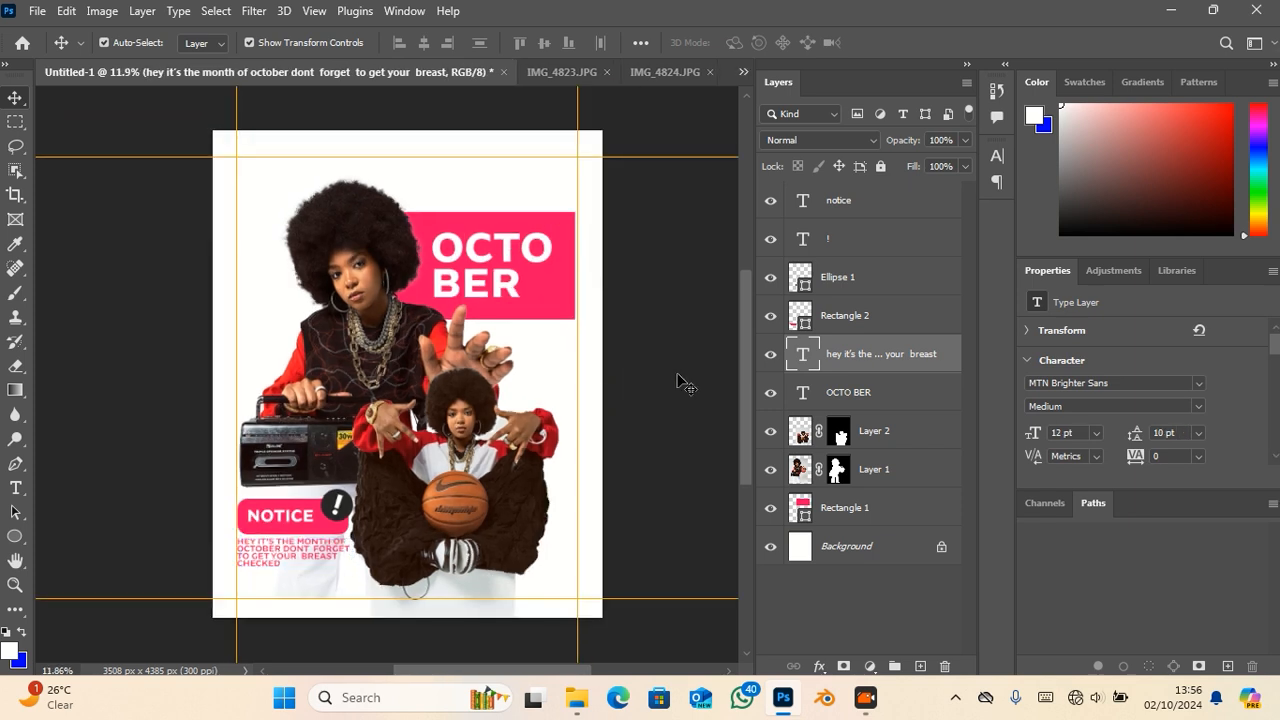
scroll(579, 409, "down", 1)
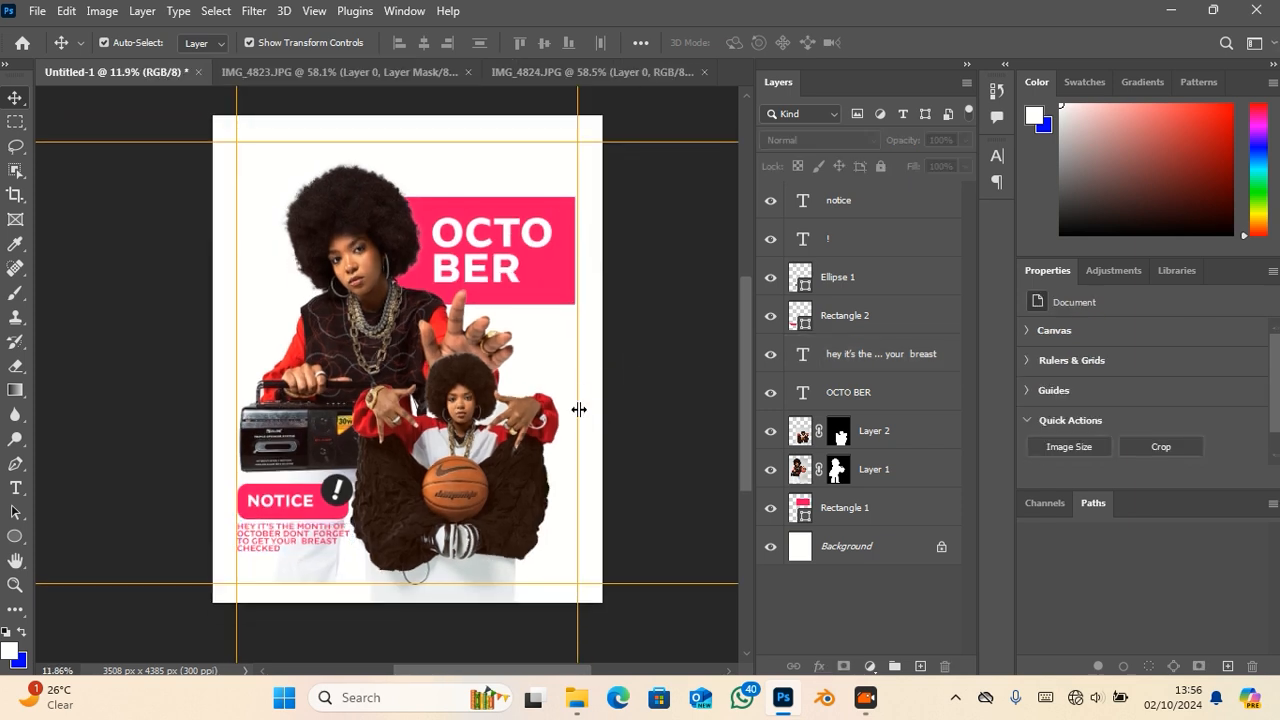
- Place the pink floral image 8835e4a1-925c-4822-b2d6-eebe005f02a0 from the BACKGROUNDS folder into the poster
left_click(577, 697)
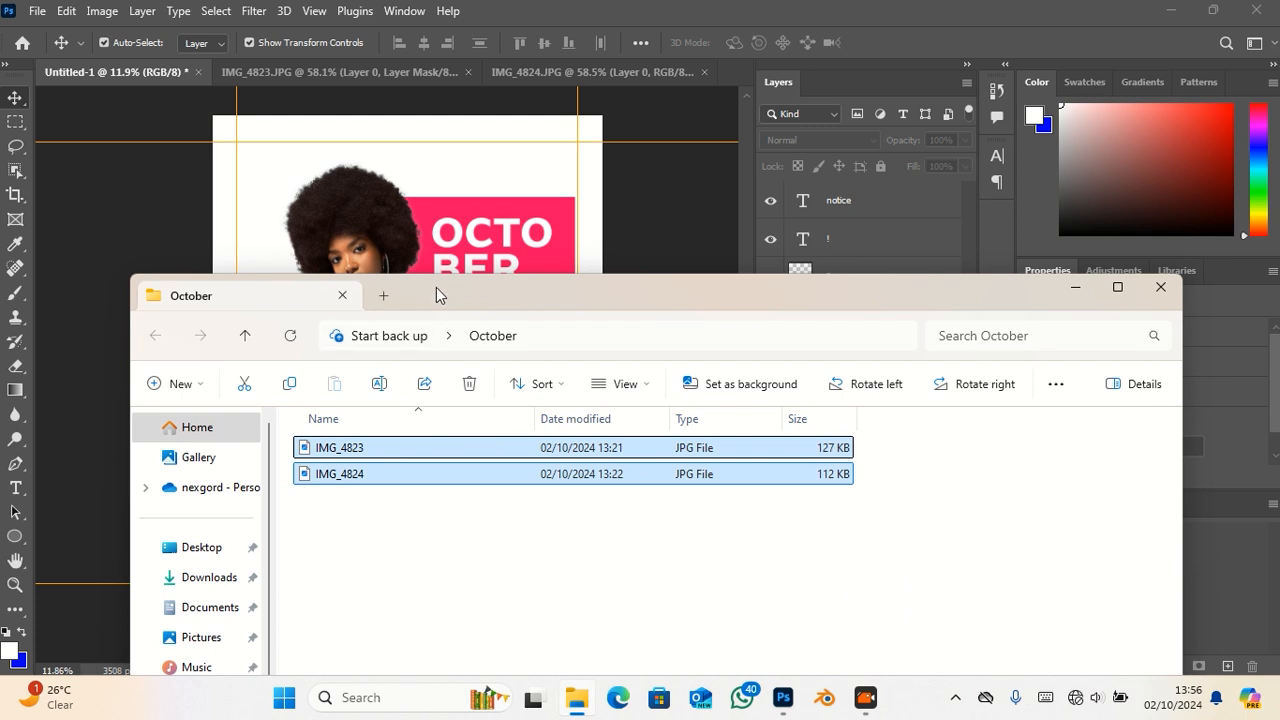
left_click_drag(436, 295, 692, 275)
scroll(430, 557, "down", 2)
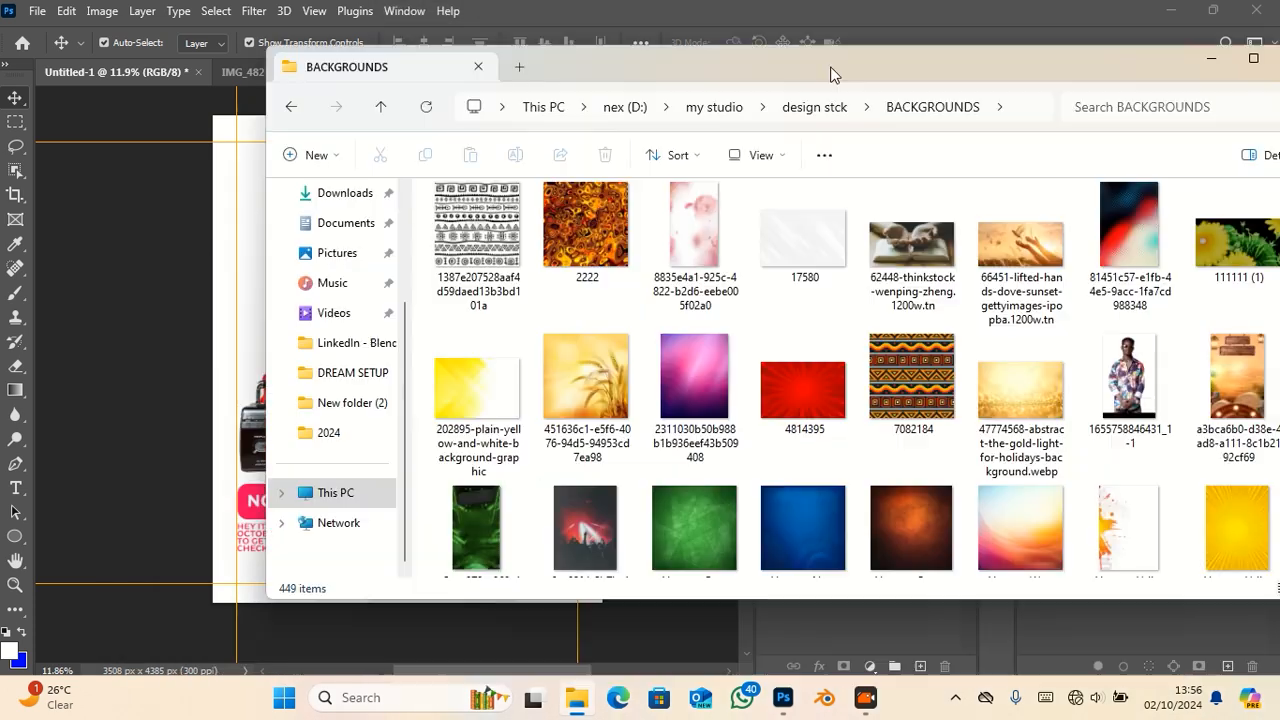
left_click_drag(829, 75, 1069, 164)
left_click_drag(902, 316, 370, 426)
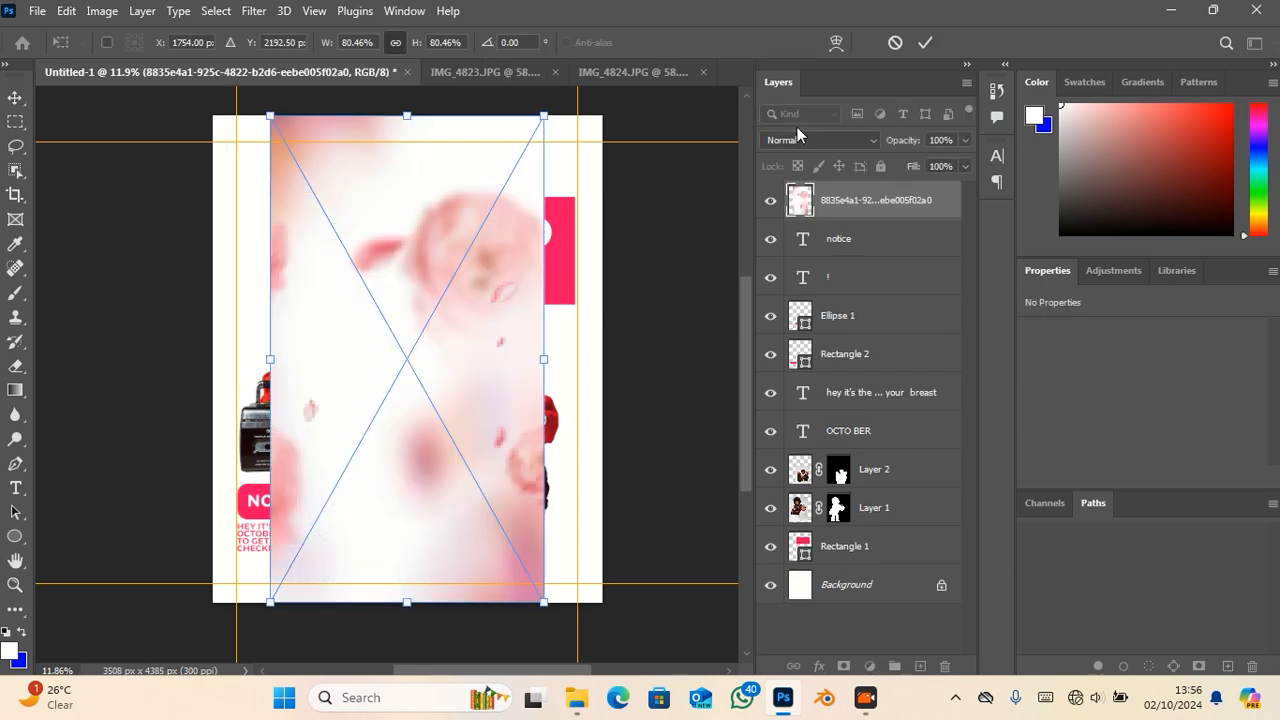
- Scale the placed floral image to about 121.46% so it covers the canvas, and move its layer beneath Rectangle 1
left_click_drag(326, 47, 366, 47)
left_click(866, 198)
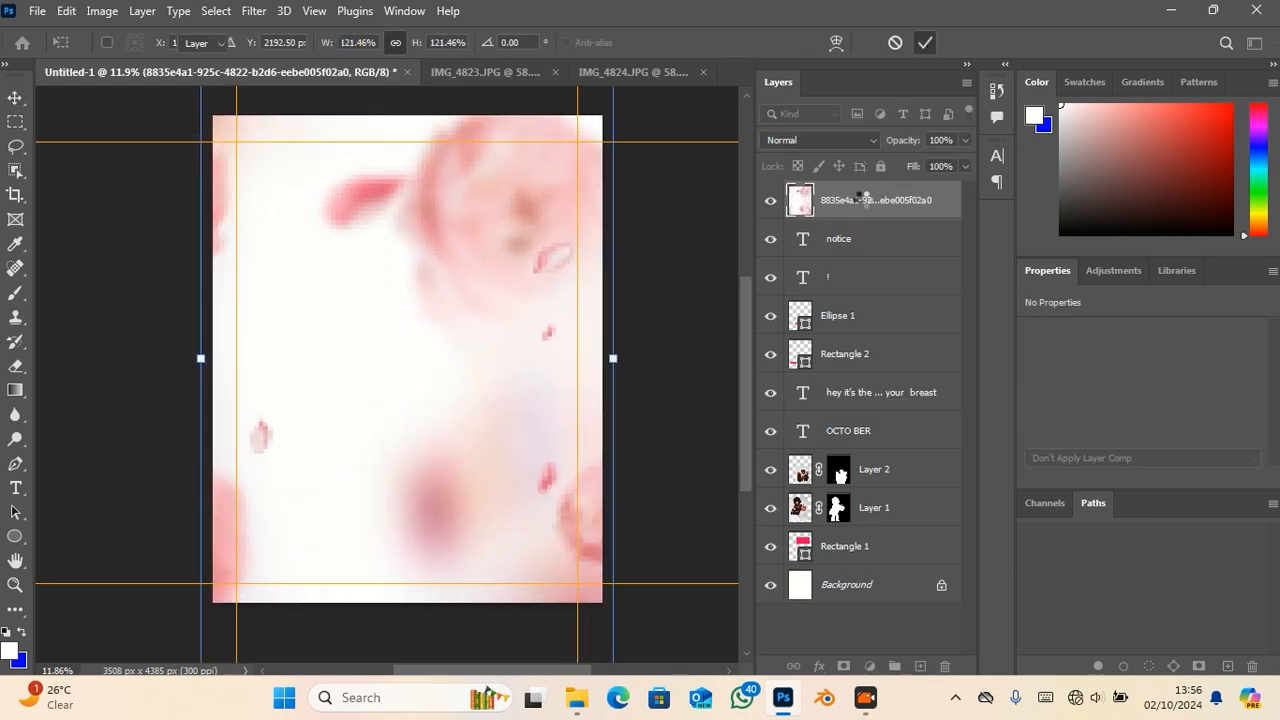
left_click_drag(866, 198, 866, 559)
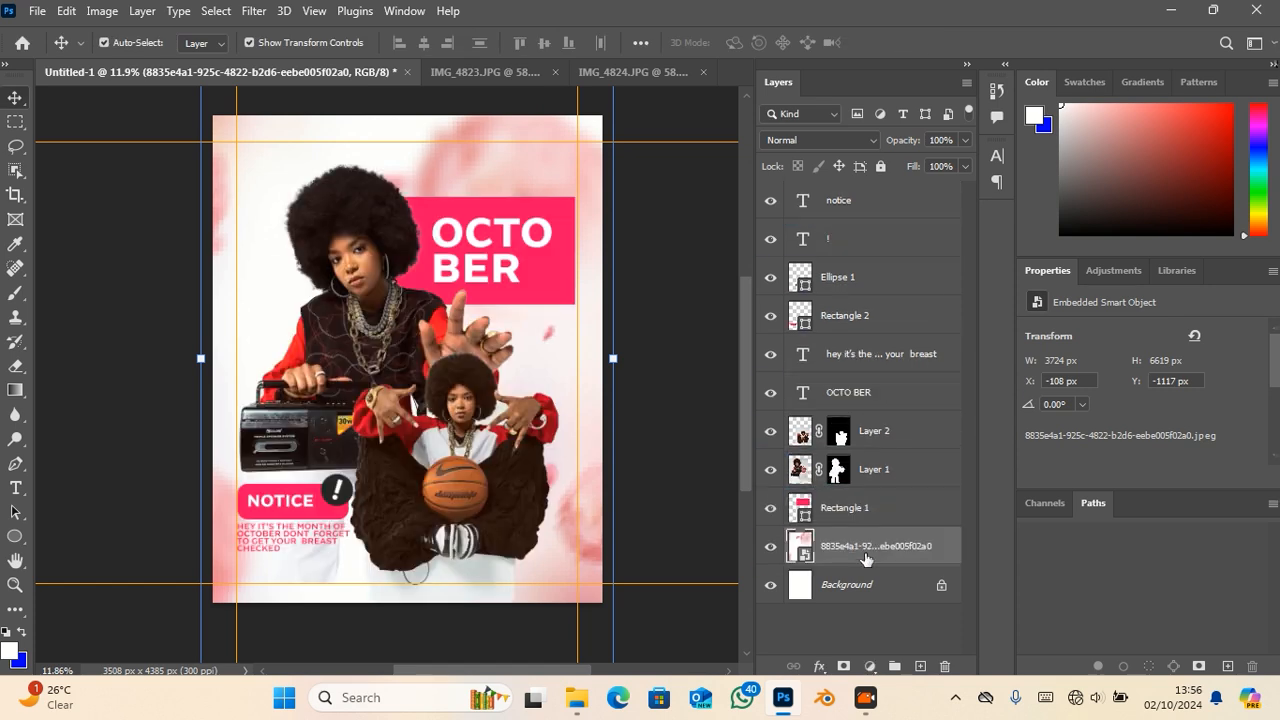
- Apply a Gaussian Blur with a 13.9-pixel radius to the floral background image
left_click(253, 10)
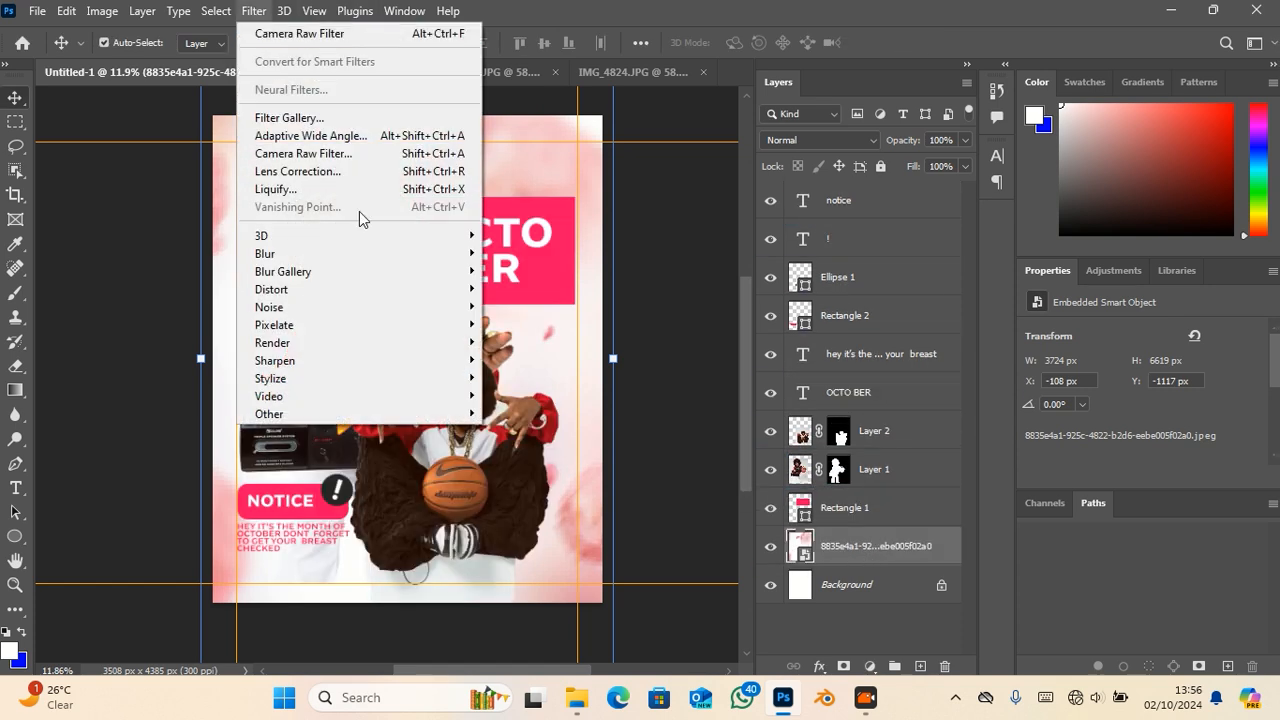
mouse_move(403, 255)
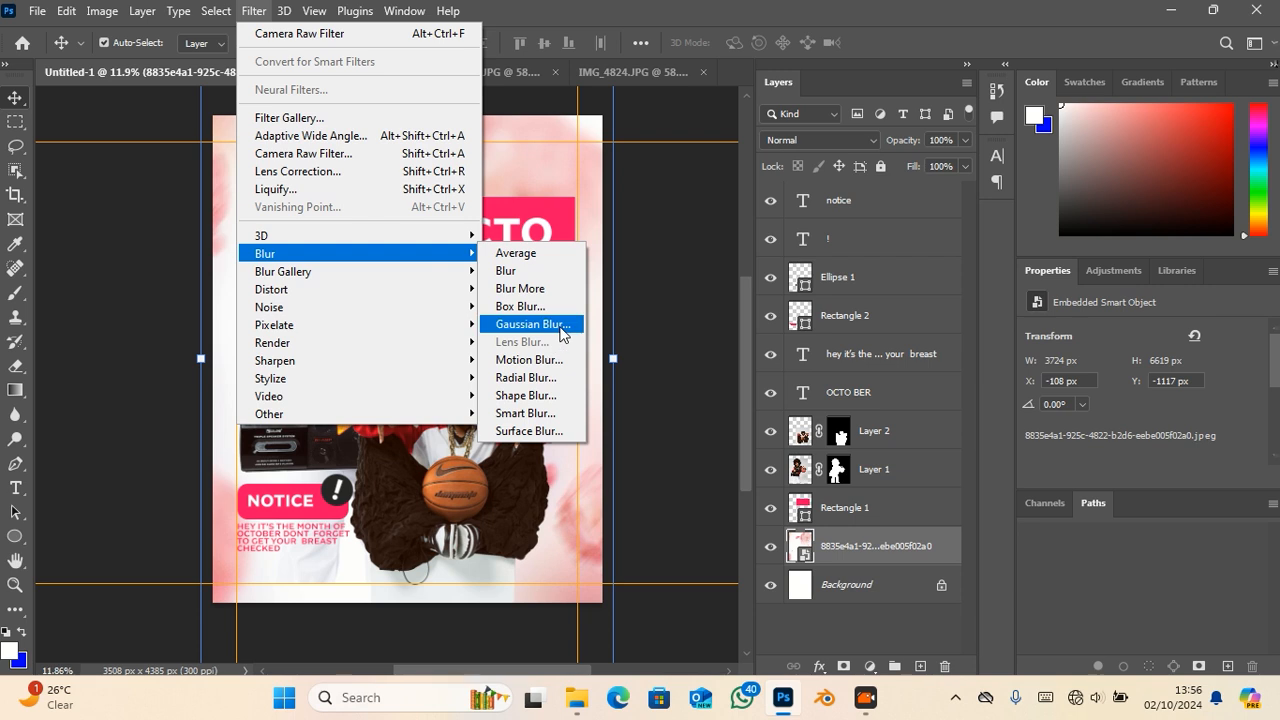
left_click(533, 324)
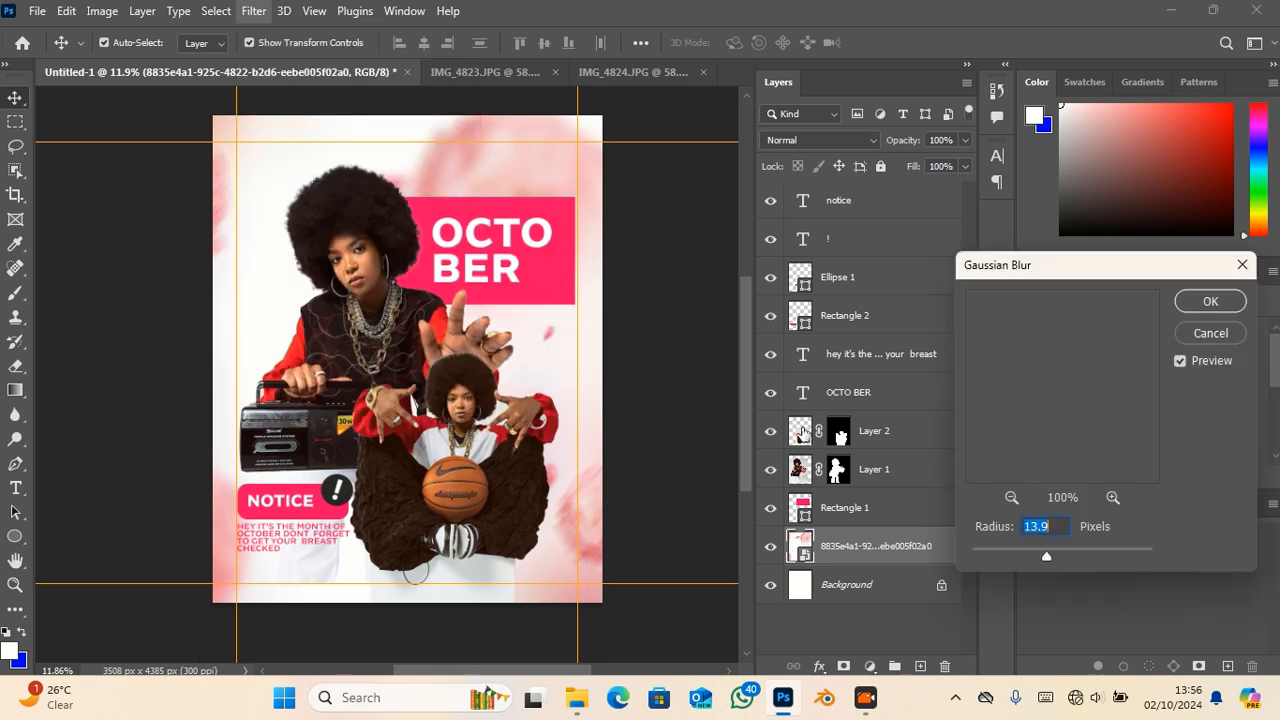
left_click(1209, 300)
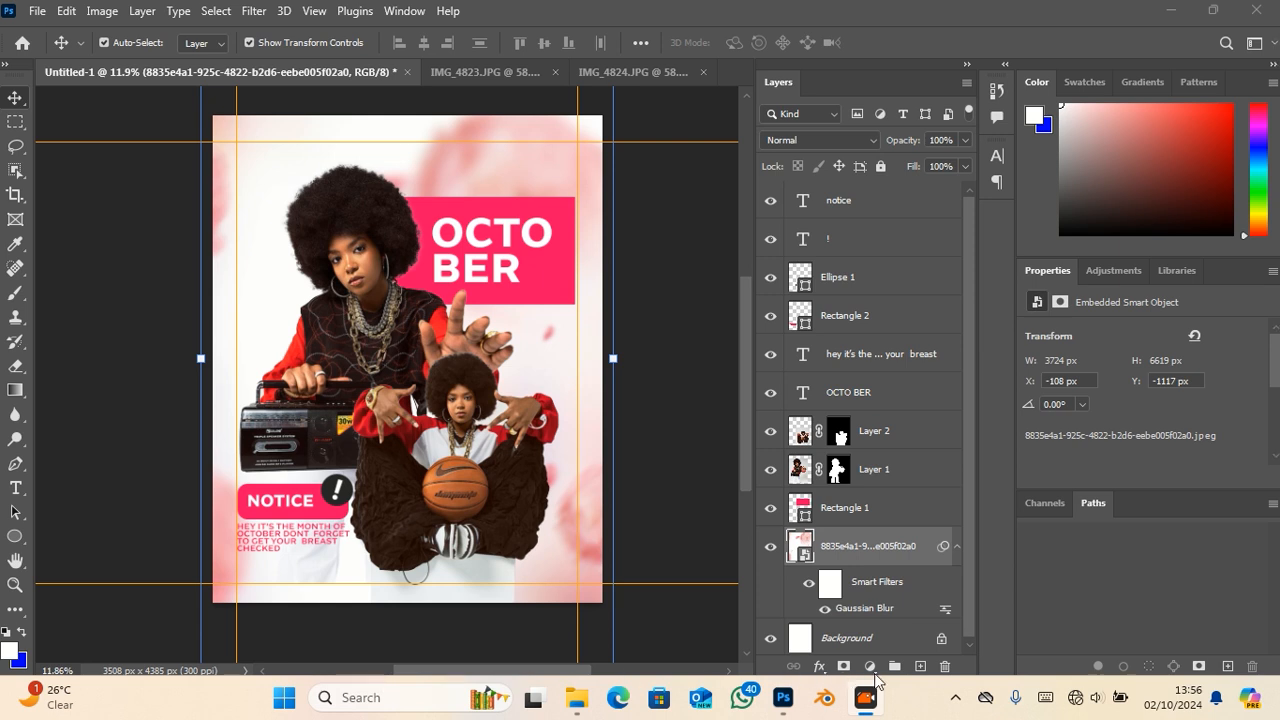
left_click(869, 666)
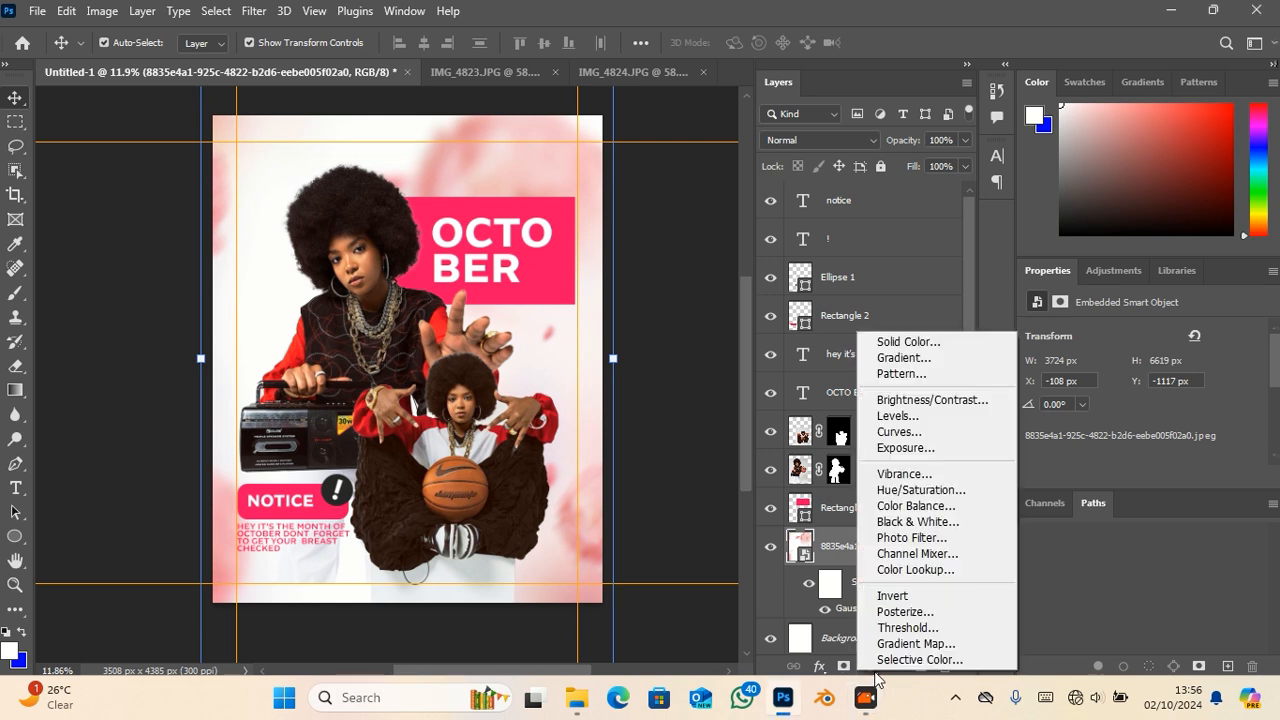
left_click(964, 437)
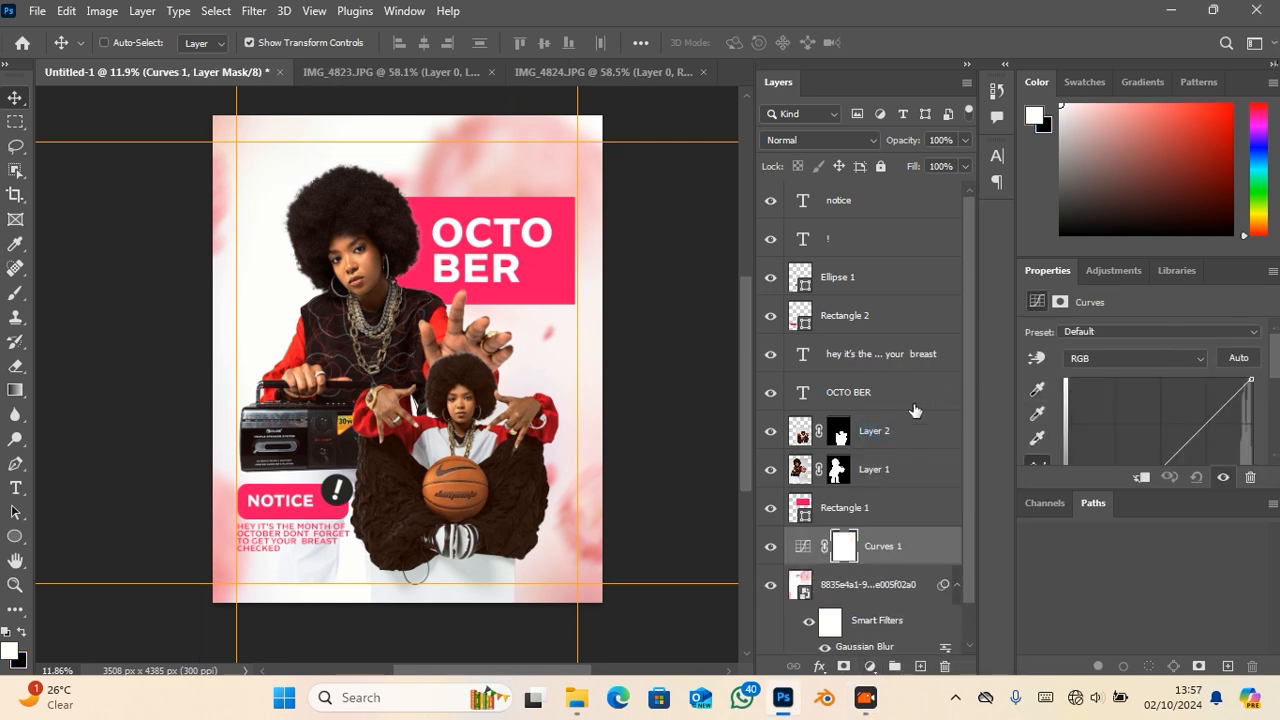
key("ctrl+z")
- Add a Levels adjustment above the floral background with midtones at 1.10 and the white input level at 224
left_click(869, 667)
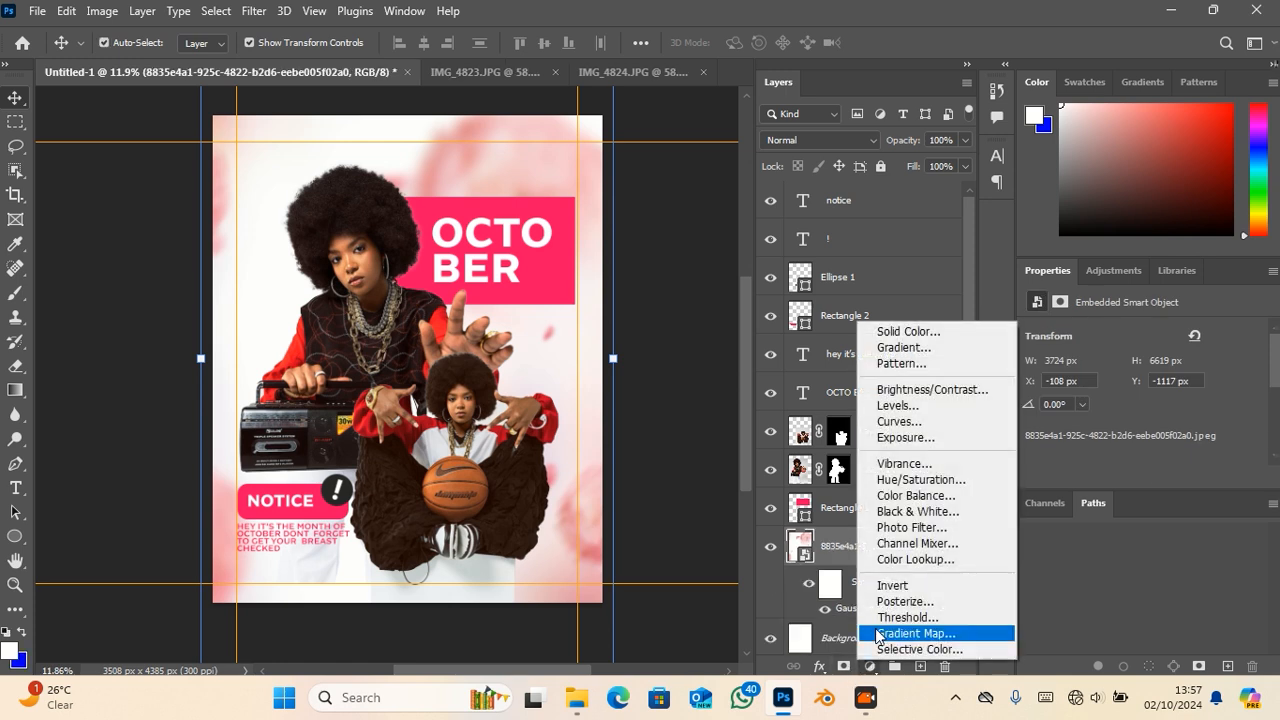
left_click(937, 406)
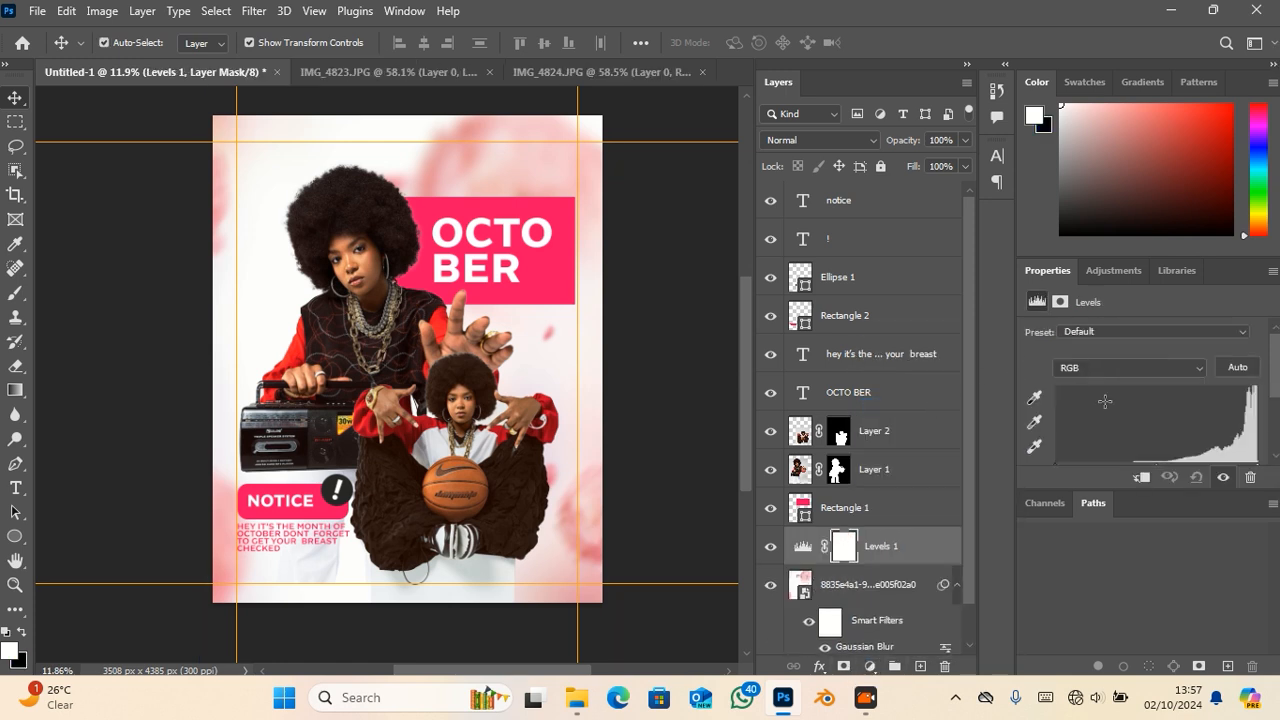
mouse_move(1257, 423)
left_mouse_down()
mouse_move(1200, 426)
mouse_move(1233, 428)
left_mouse_up()
left_click_drag(1147, 425, 1122, 424)
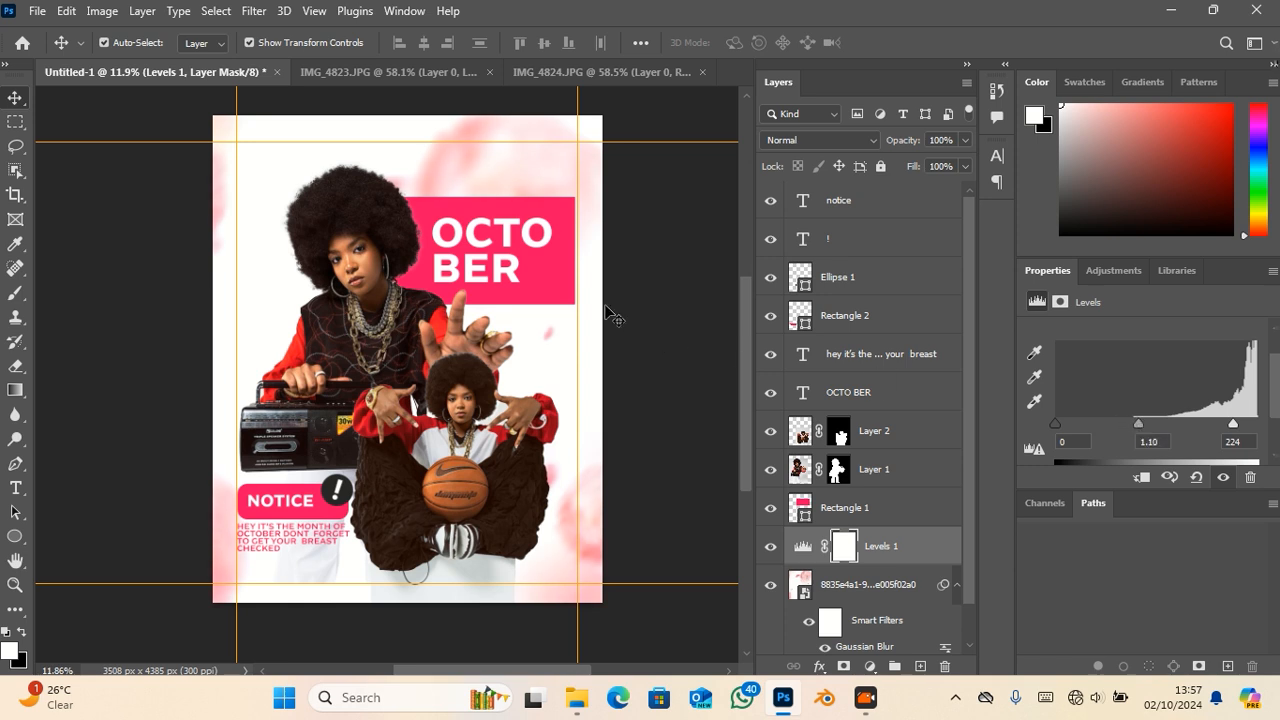
left_click(643, 294)
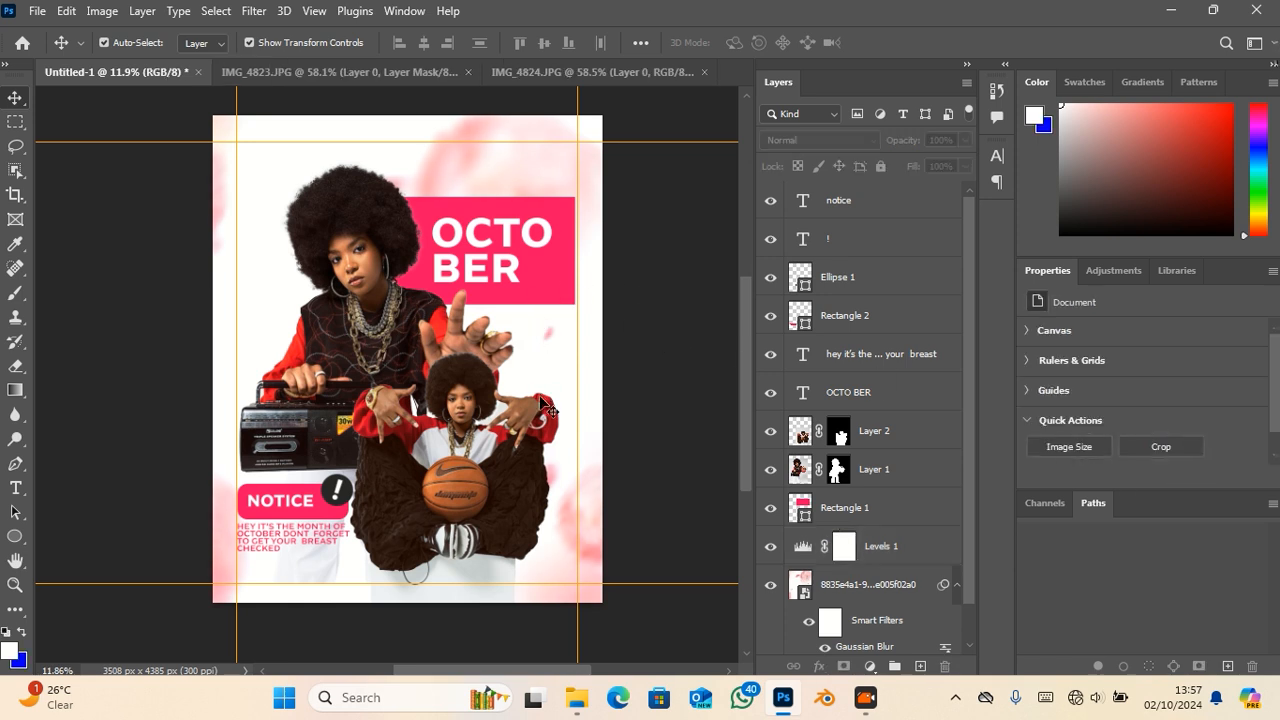
- Add a Color Lookup adjustment above the notice text layer and set its 3D LUT to 3Strip.look after trying 2Strip.look
scroll(510, 403, "up", 1)
scroll(510, 403, "up", 1)
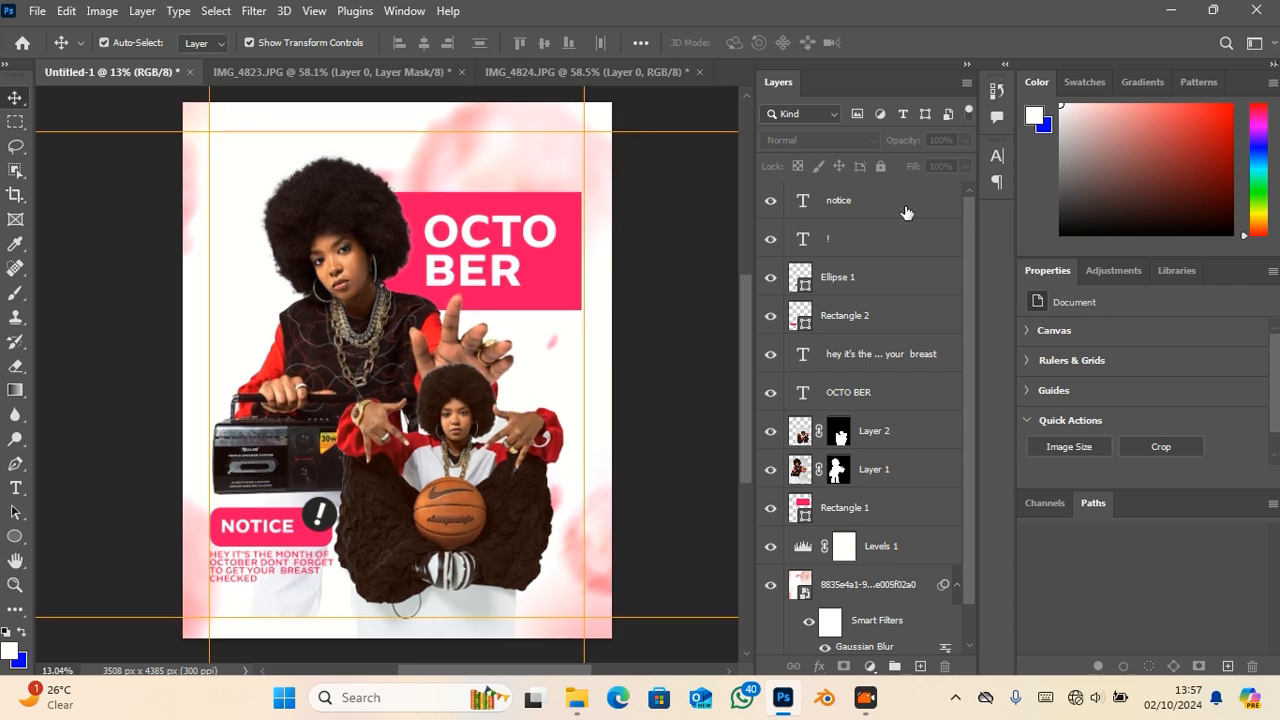
left_click(863, 198)
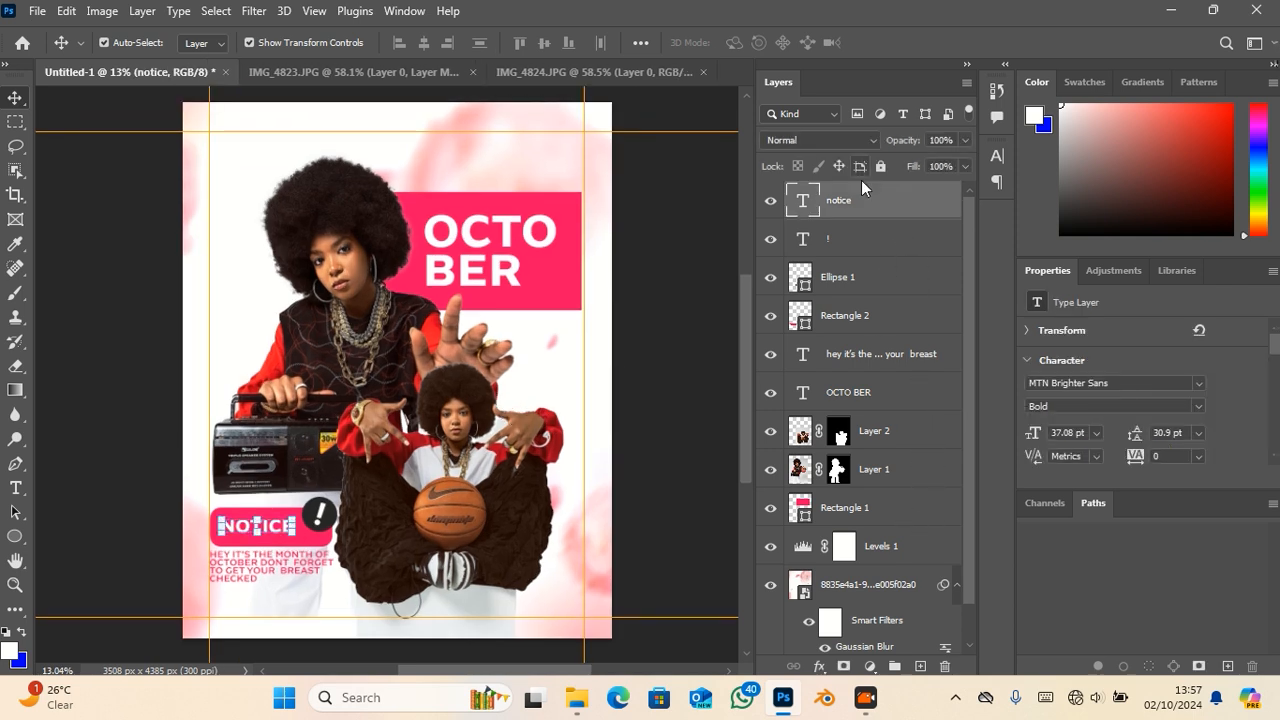
left_click(869, 666)
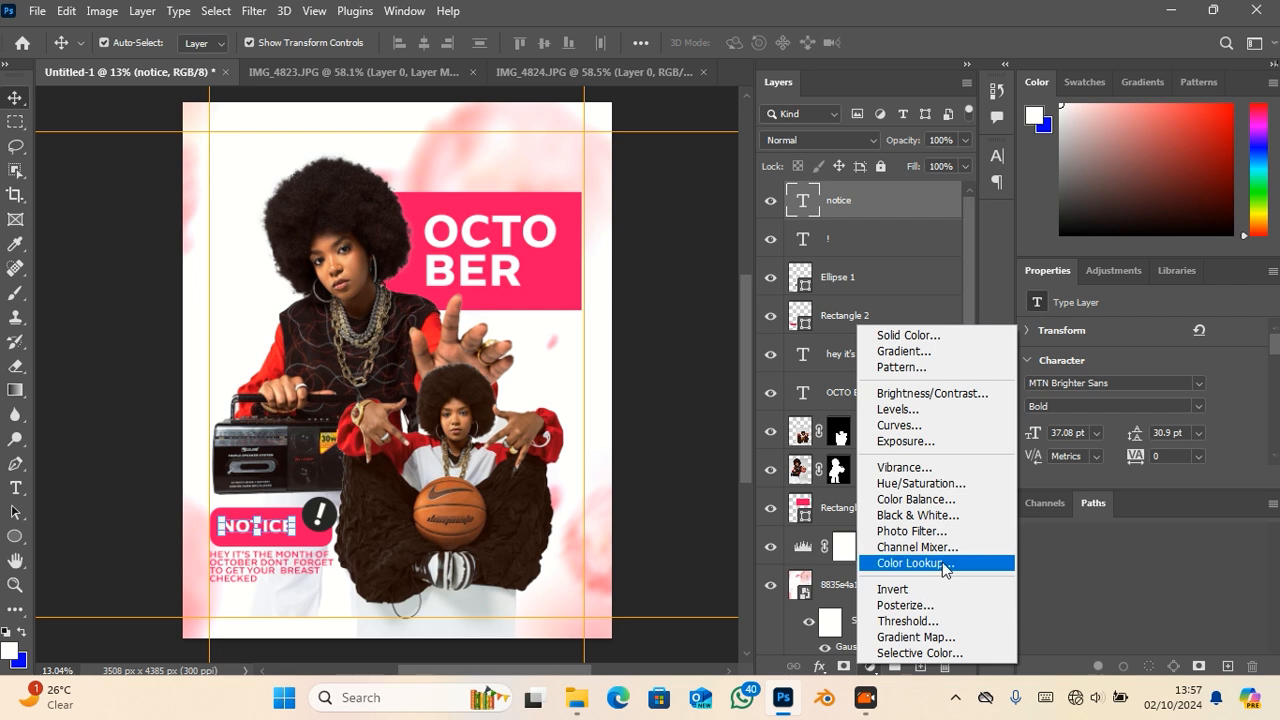
left_click(938, 563)
left_click(1134, 330)
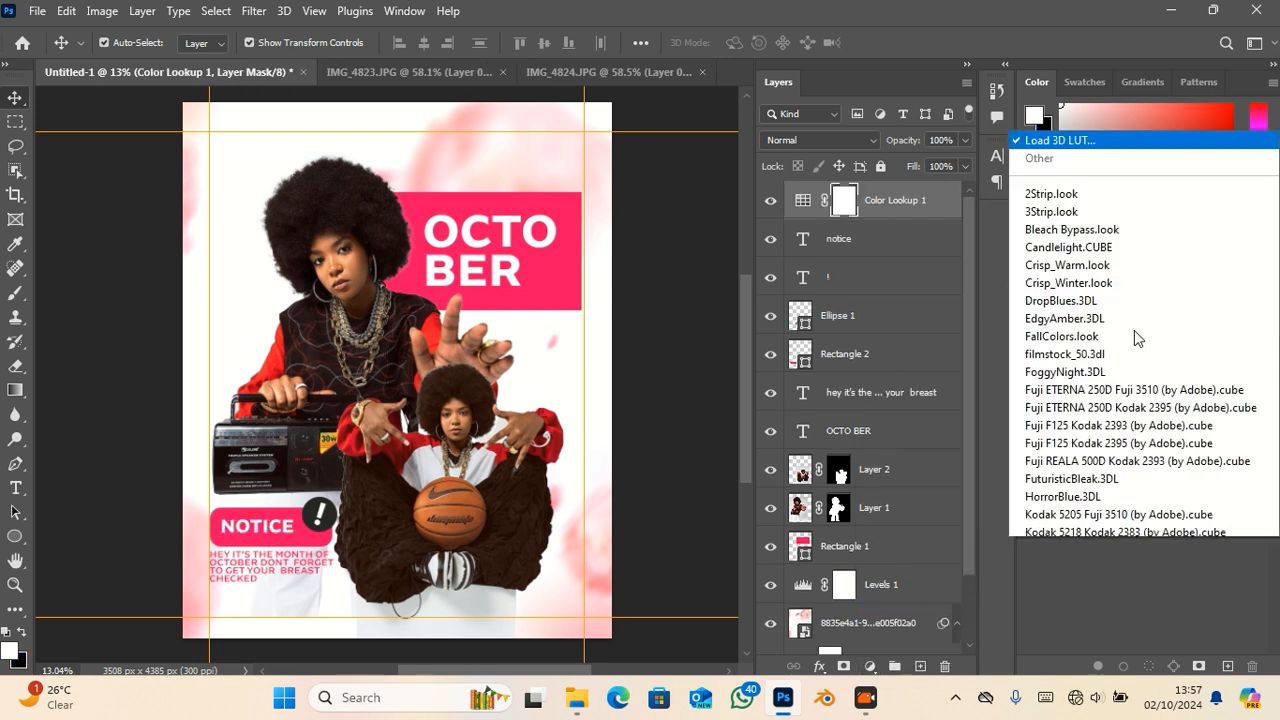
left_click(1052, 64)
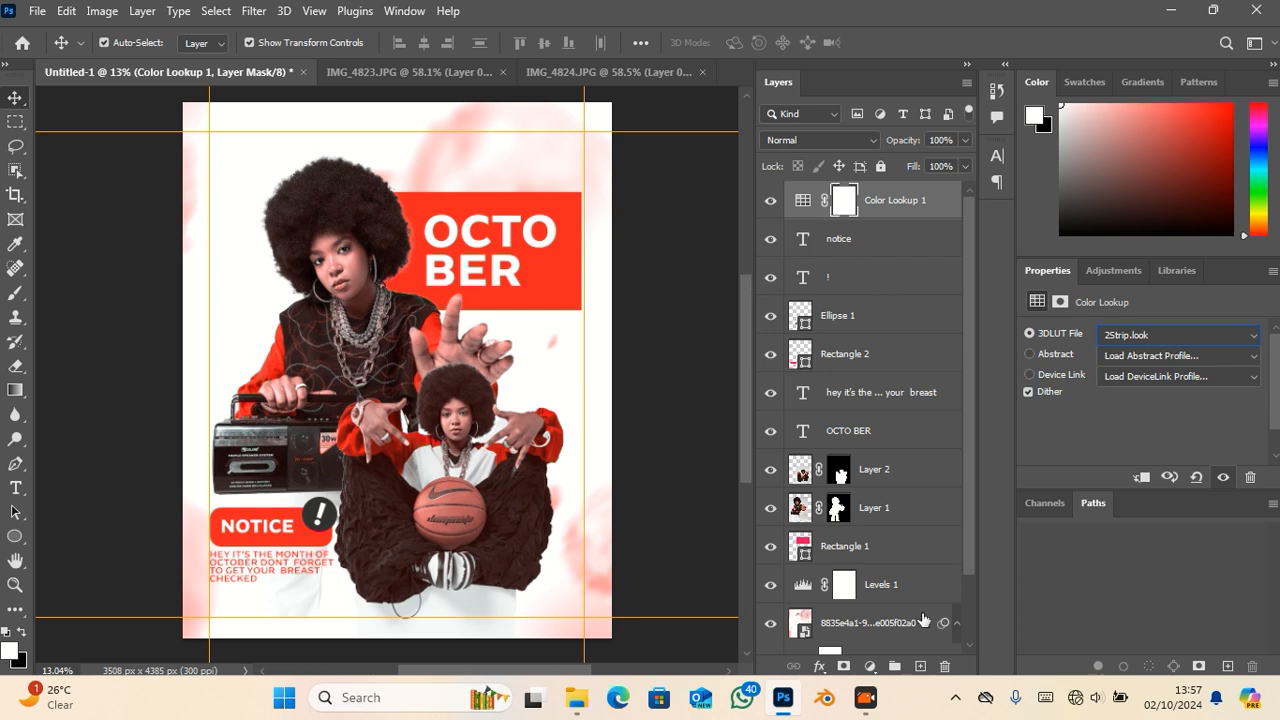
left_click(1173, 334)
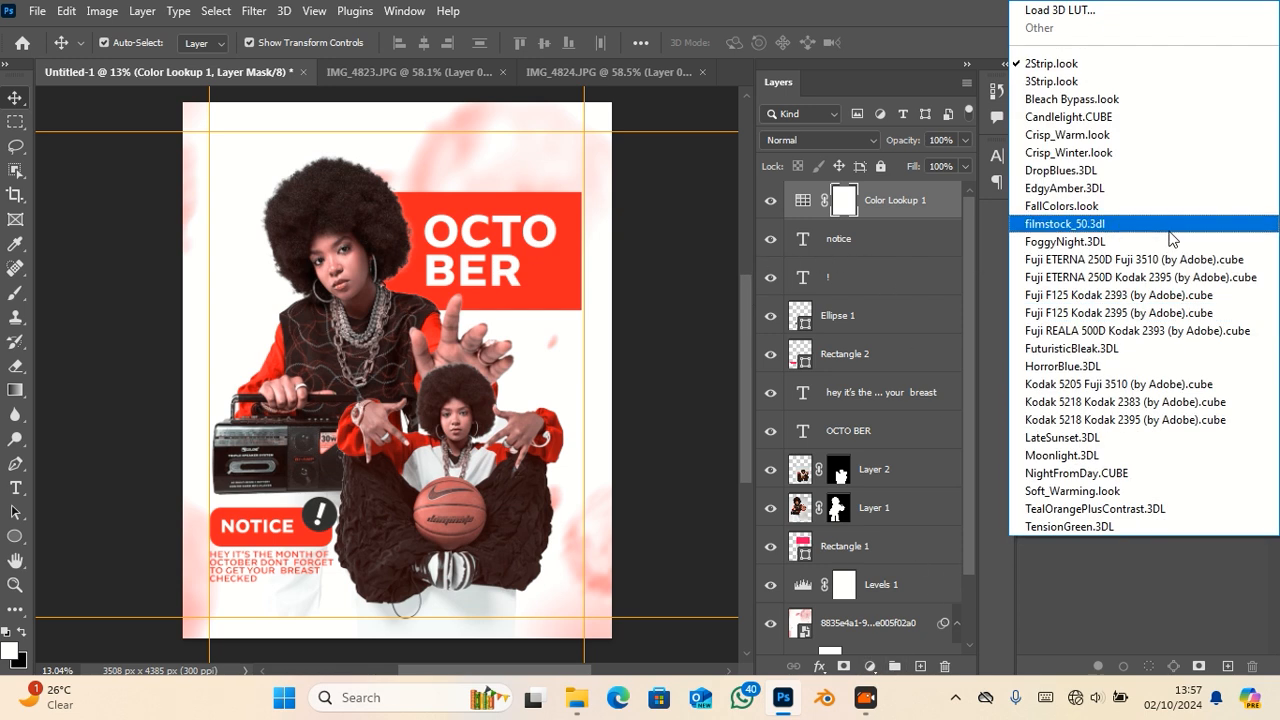
left_click(1117, 81)
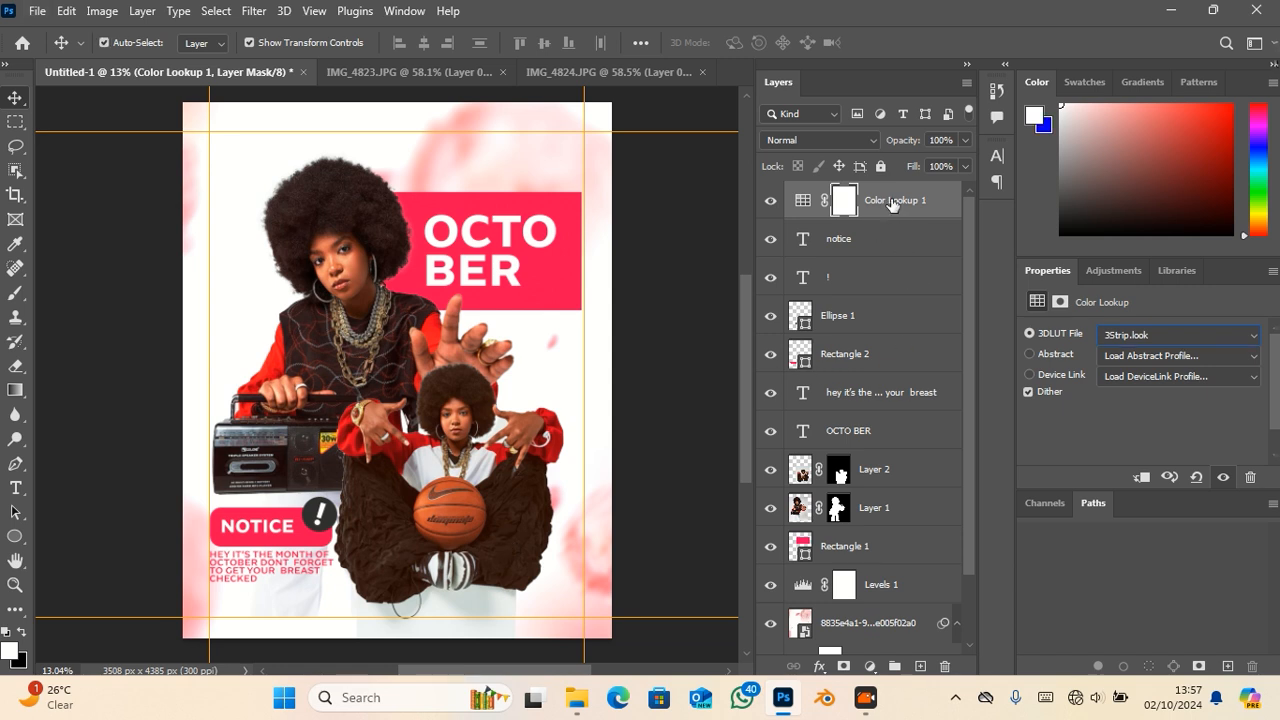
- Stamp all visible layers into a new layer above the Color Lookup adjustment and open it in the Camera Raw Filter
left_click(891, 199)
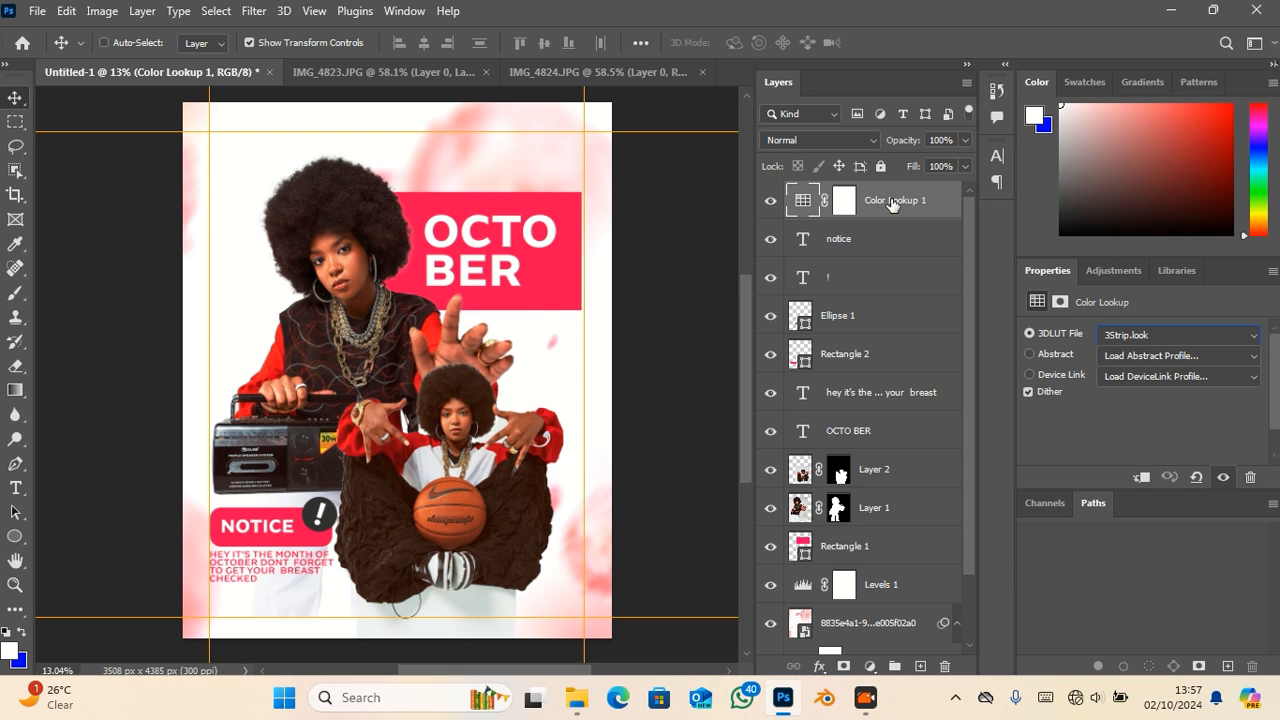
key("ctrl+shift+alt+e")
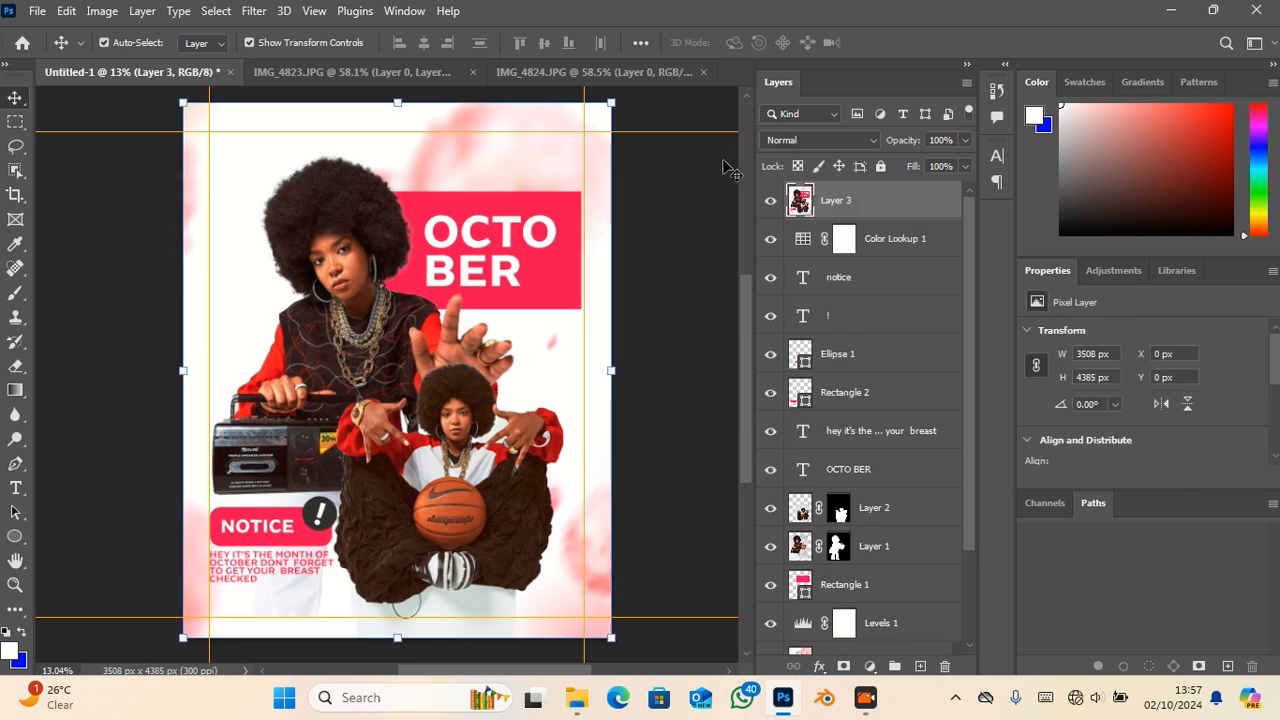
left_click(253, 11)
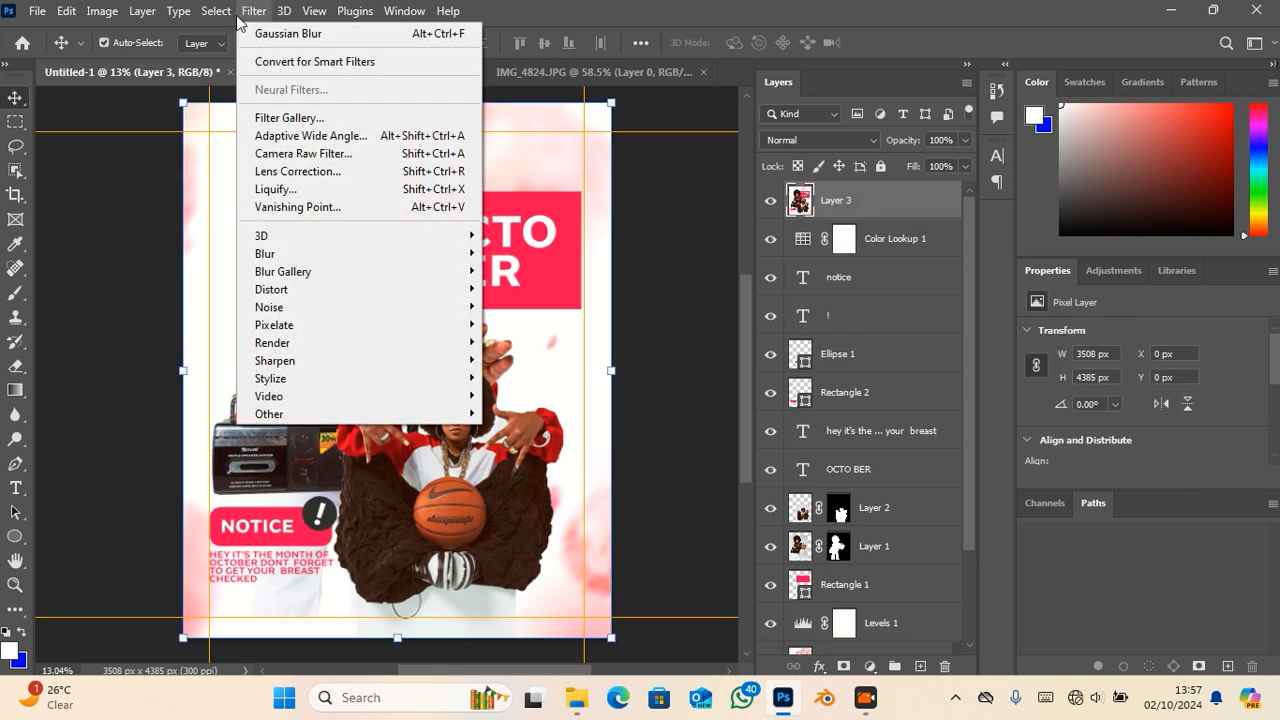
left_click(371, 157)
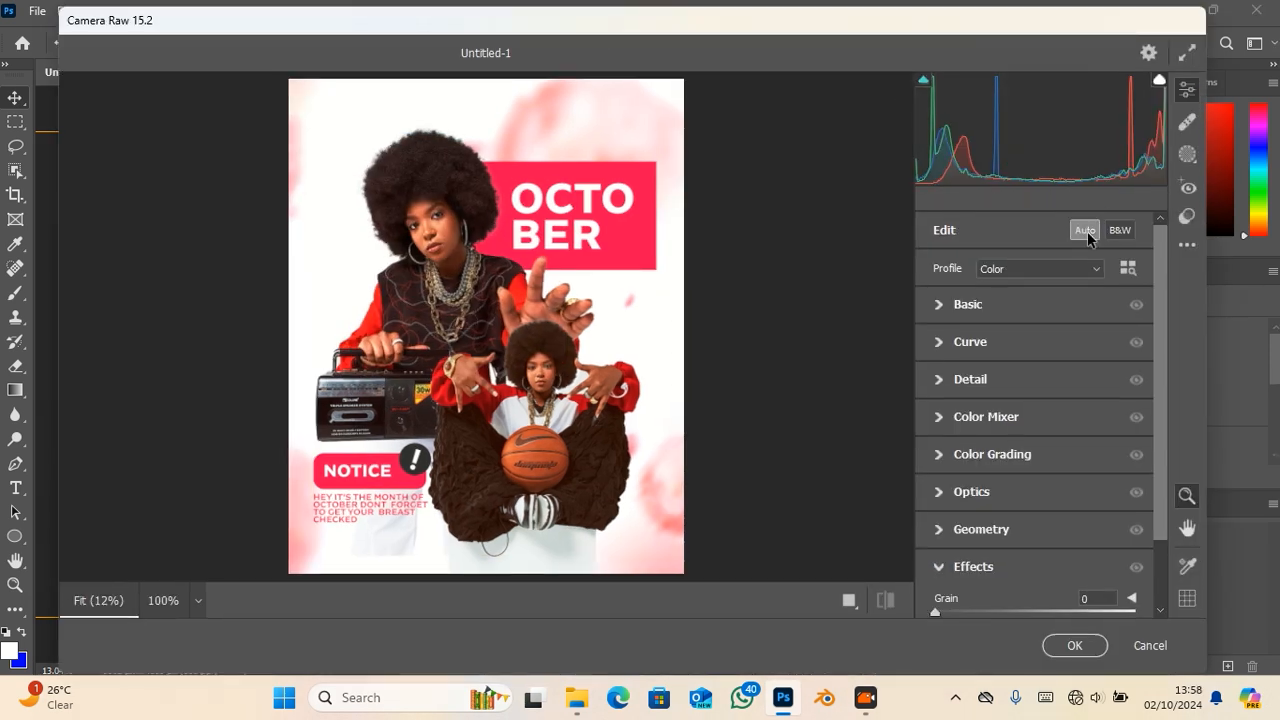
- Set the Camera Raw basic adjustments to Highlights -49, Whites +58, Texture +47 and Vibrance +42
left_click(1087, 234)
left_click(1087, 234)
left_click(937, 307)
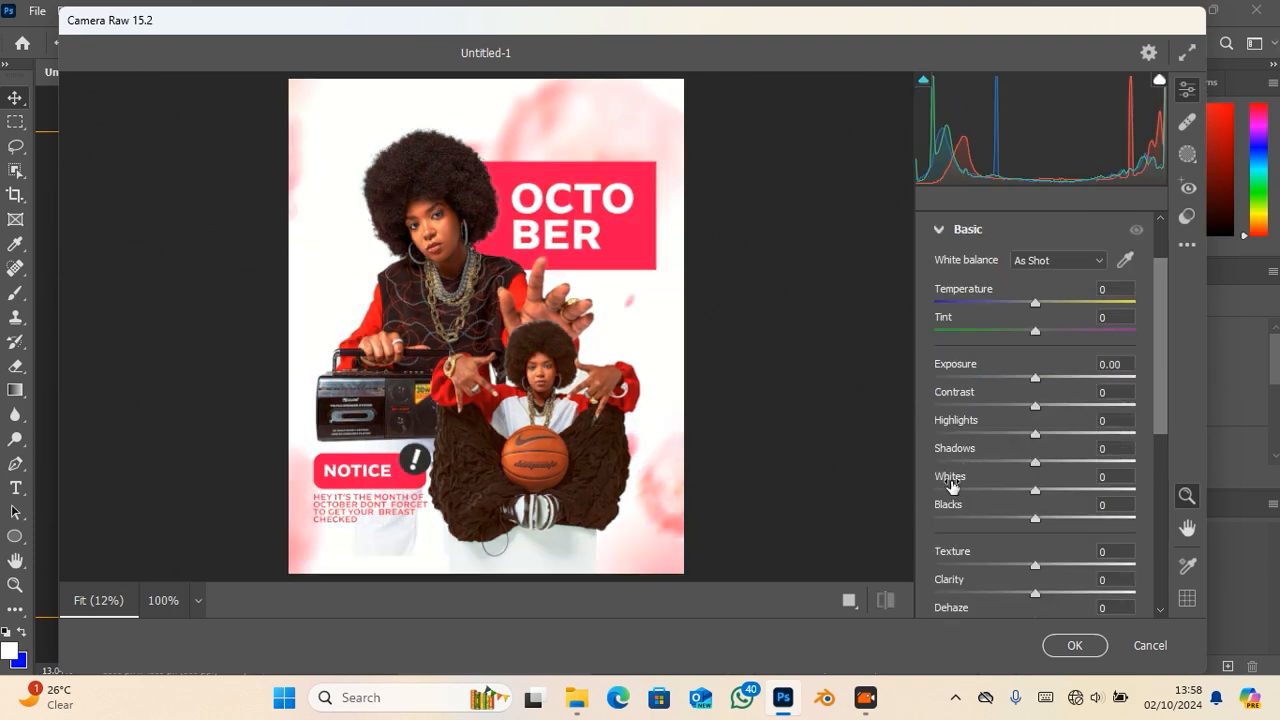
left_click_drag(951, 489, 1010, 494)
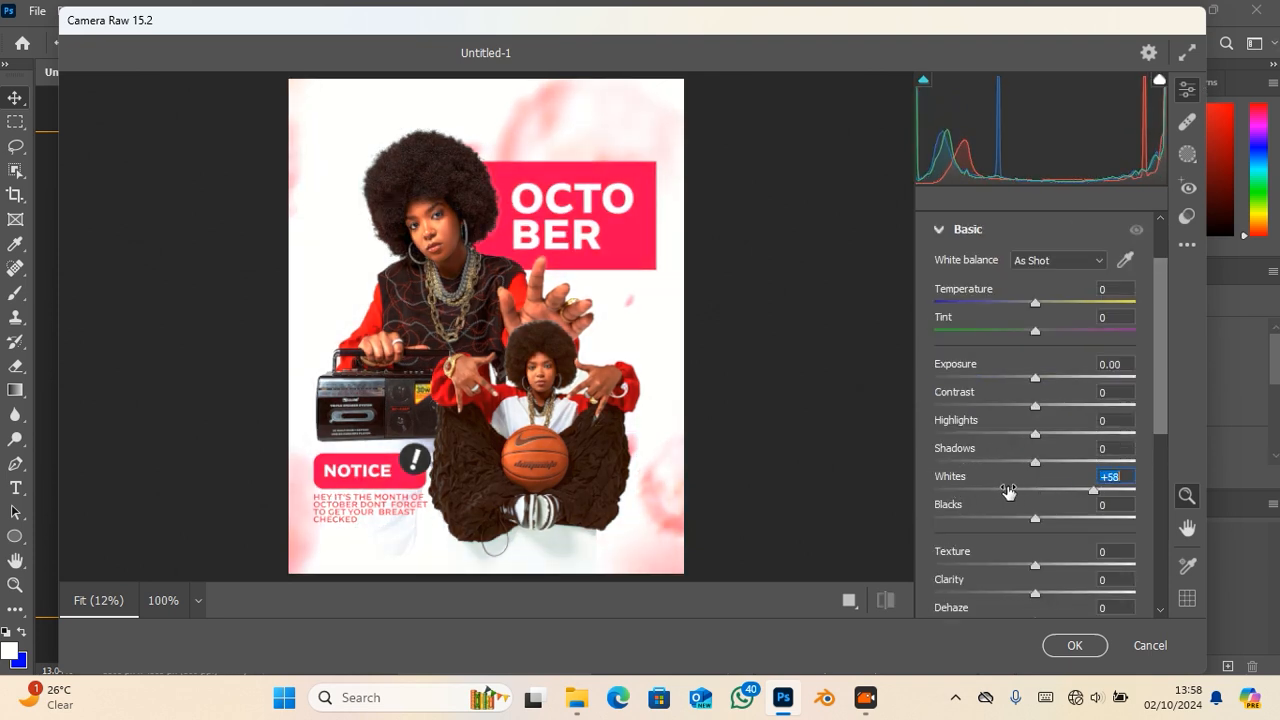
left_click_drag(966, 424, 940, 502)
left_click_drag(955, 558, 998, 556)
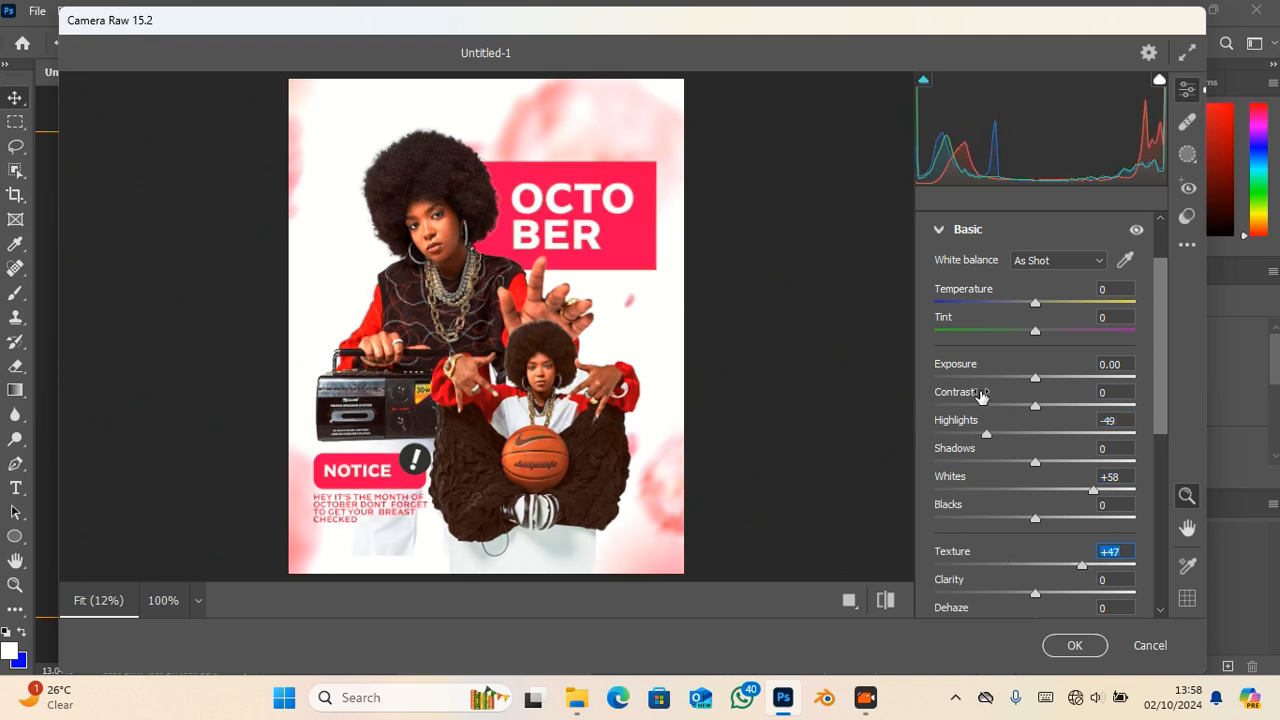
scroll(980, 540, "down", 2)
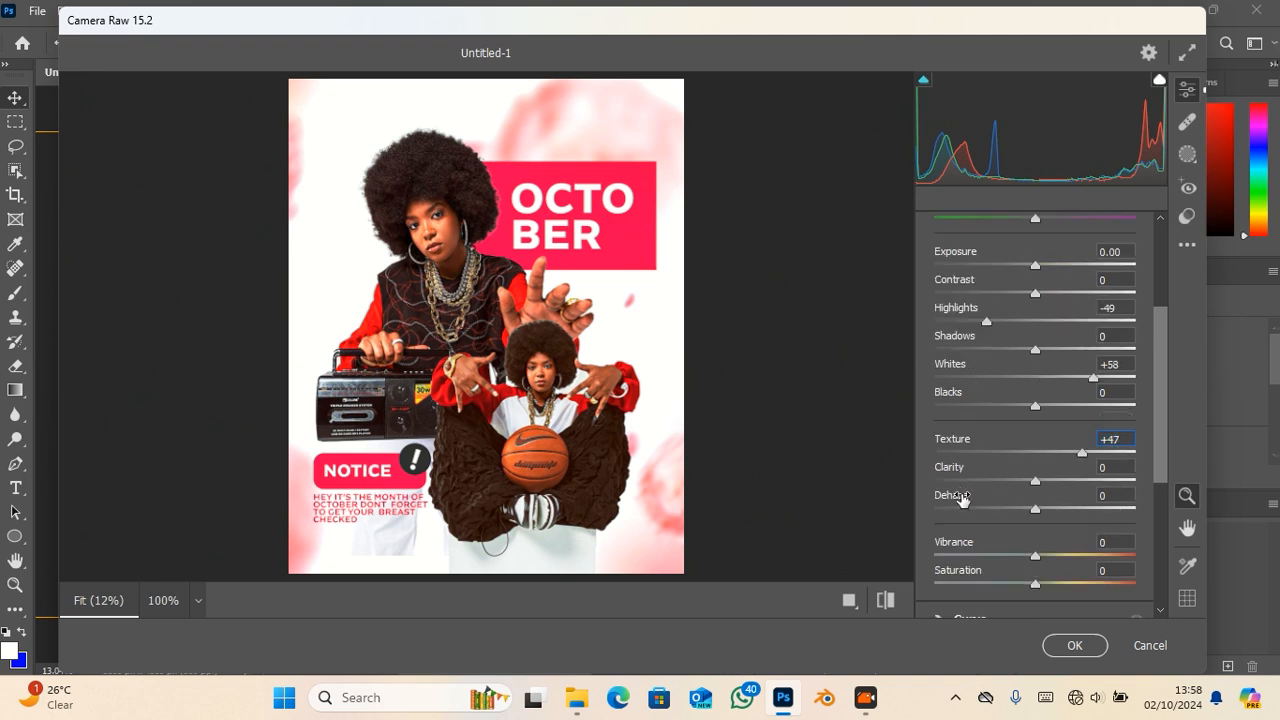
left_click_drag(954, 541, 998, 543)
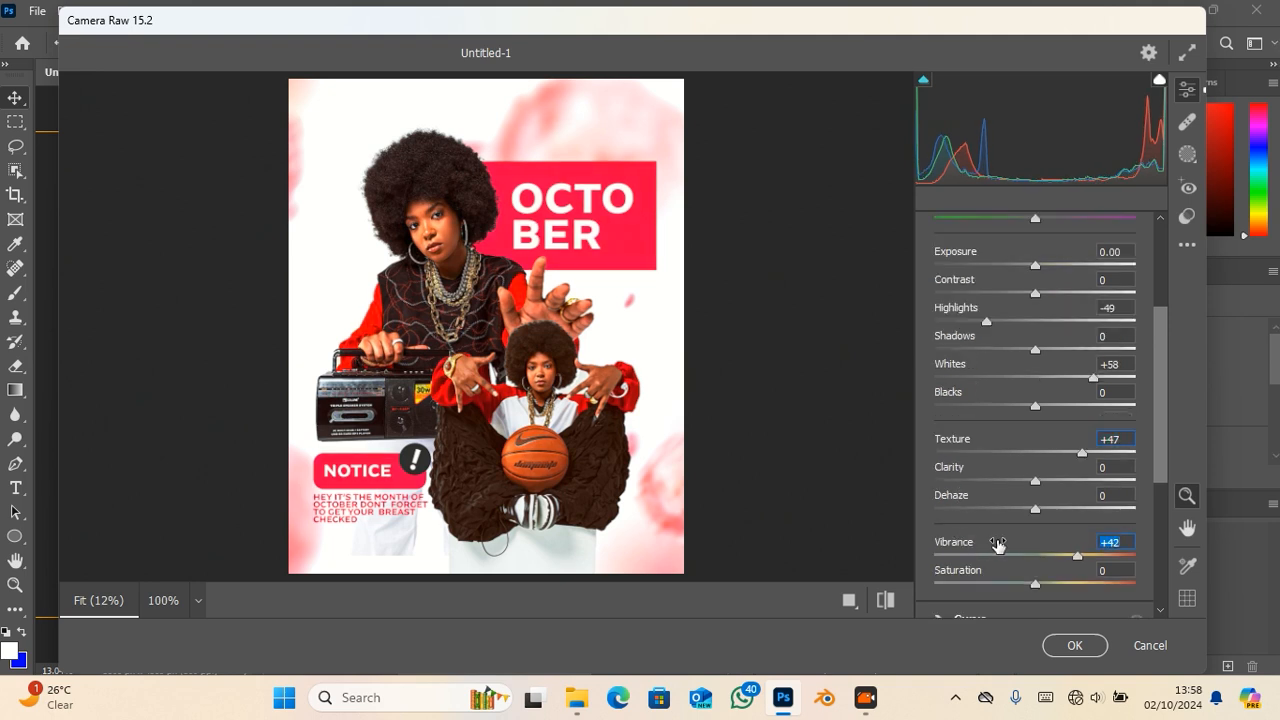
- Grade midtones to hue 45, saturation 21, shadows to hue 262, saturation 34, and highlights toward magenta, and compare before and after
scroll(997, 540, "down", 5)
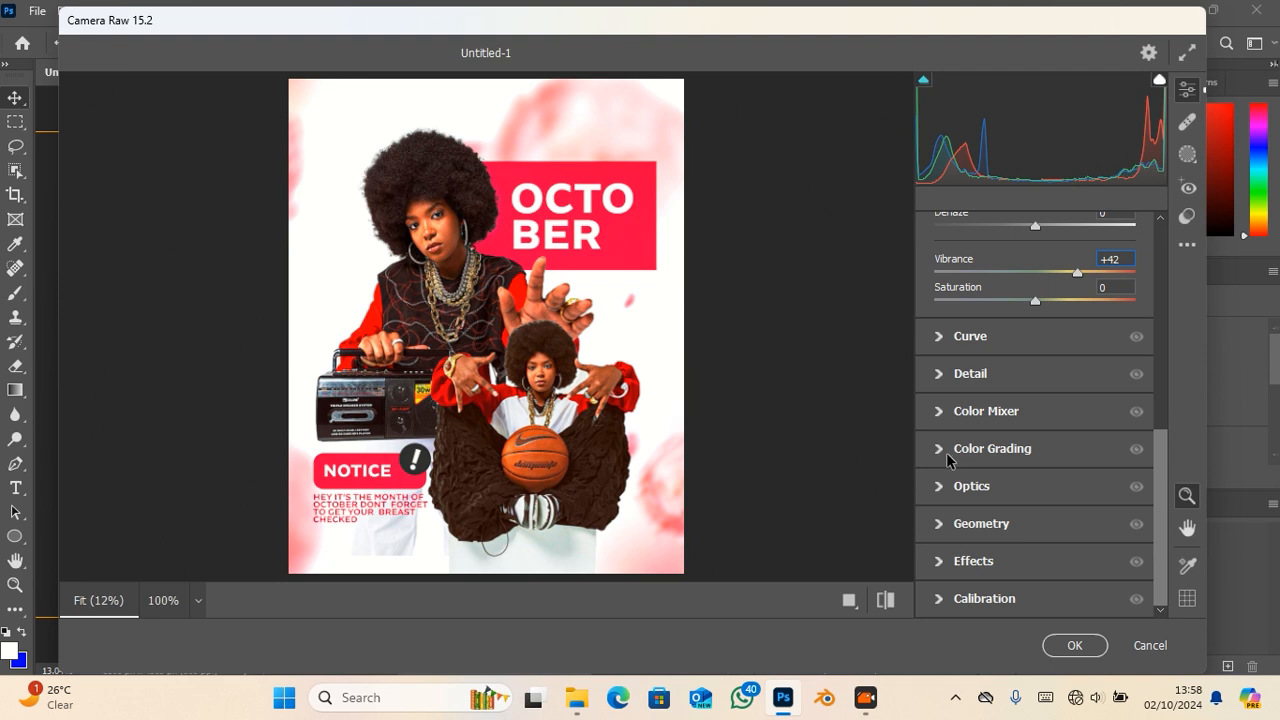
left_click(975, 448)
mouse_move(1044, 355)
left_mouse_down()
mouse_move(1020, 345)
mouse_move(1040, 351)
left_mouse_up()
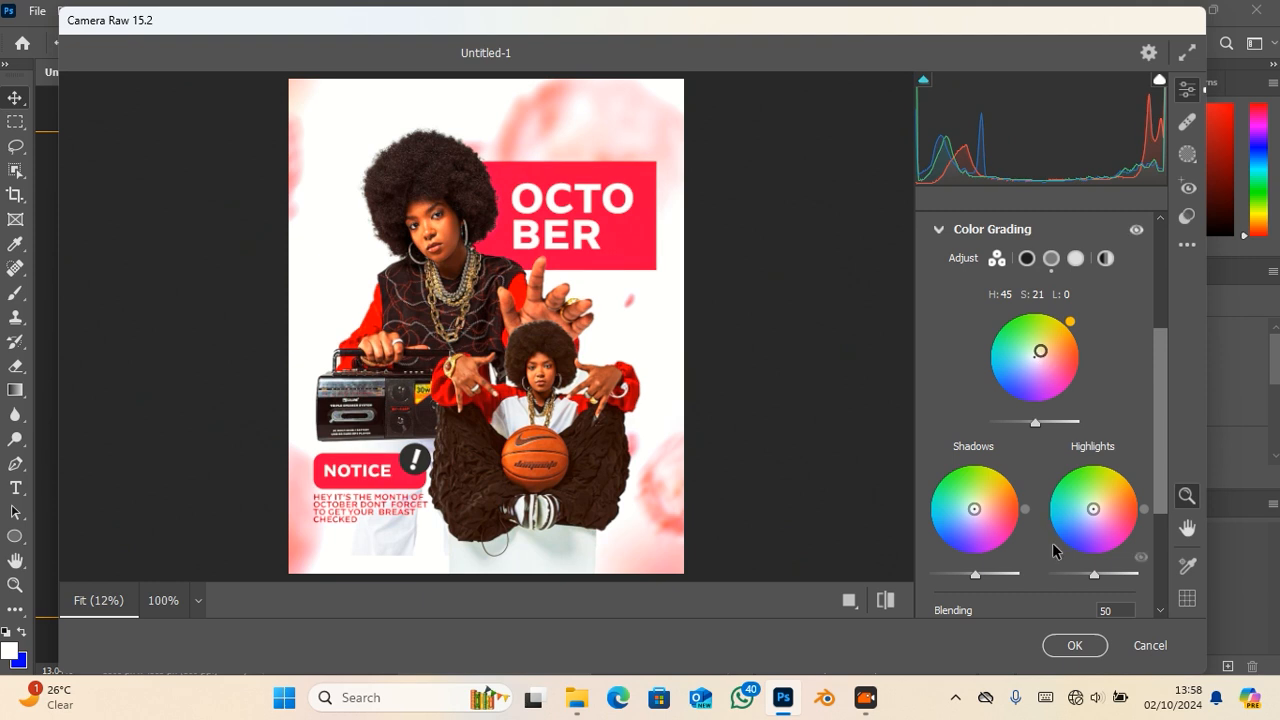
left_click_drag(1091, 510, 1098, 521)
left_click_drag(974, 509, 972, 522)
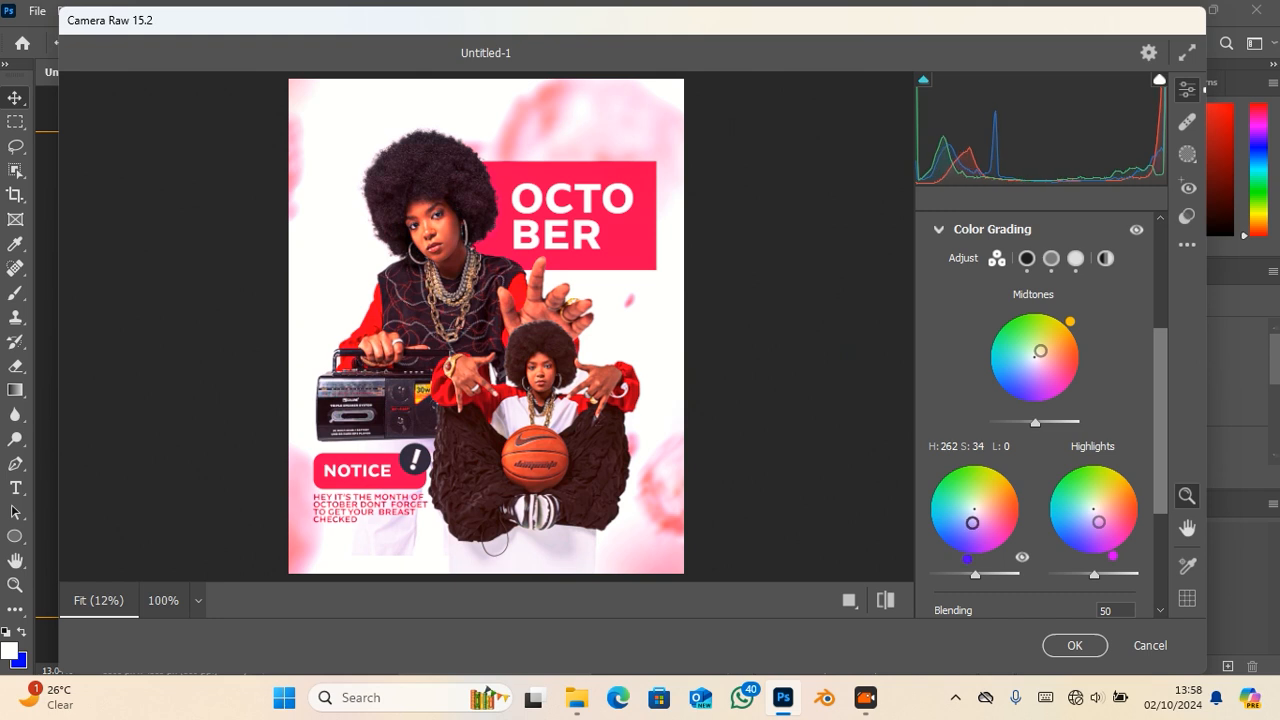
left_click(884, 598)
left_click(890, 602)
scroll(1030, 533, "down", 4)
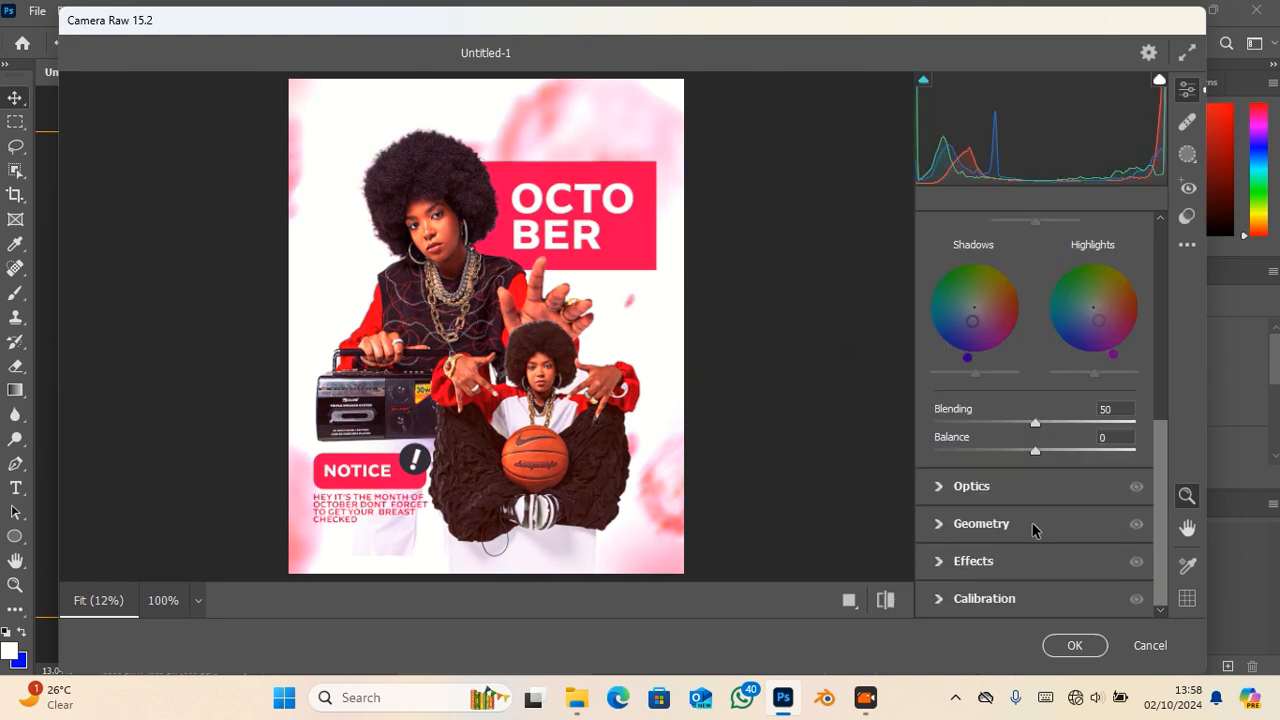
- Adjust the Grain amount in the Camera Raw effects and apply the filter to the stamped layer
left_click(941, 561)
left_click_drag(943, 512, 994, 522)
left_click_drag(506, 311, 492, 346)
left_click(1074, 645)
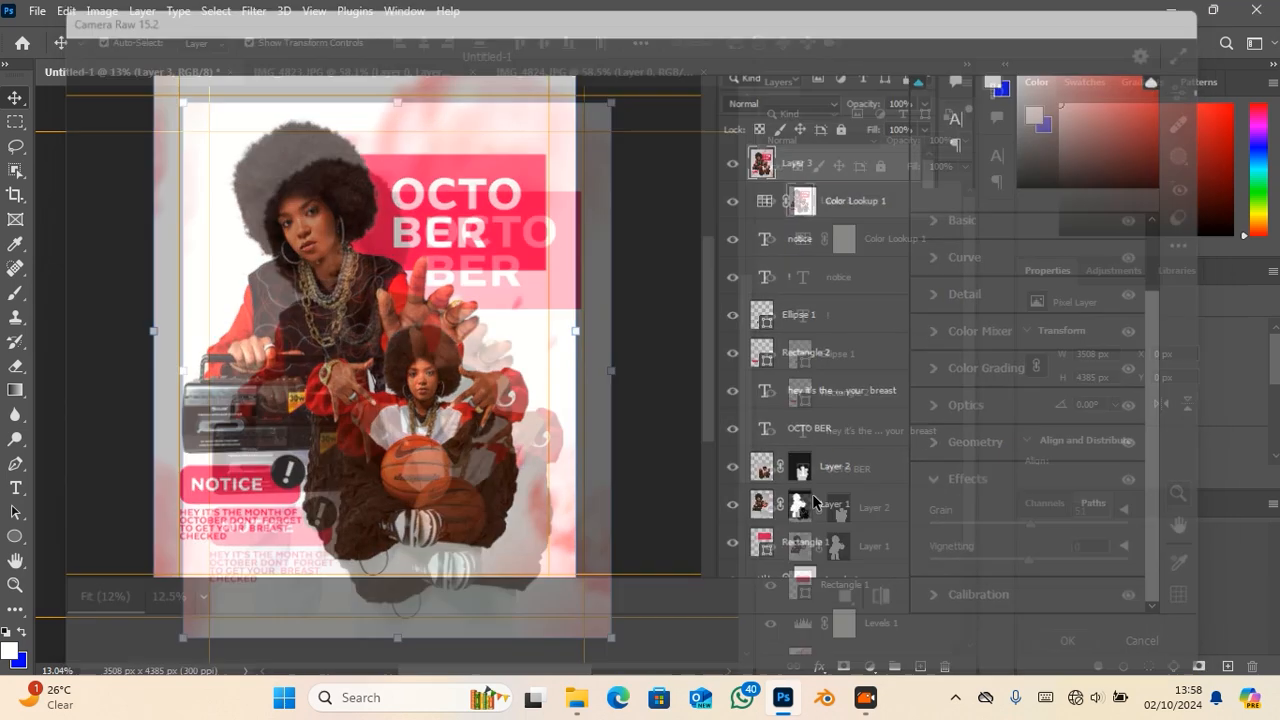
- Add monochromatic noise to the stamped layer with an amount of 4.39% and Uniform distribution
left_click(253, 11)
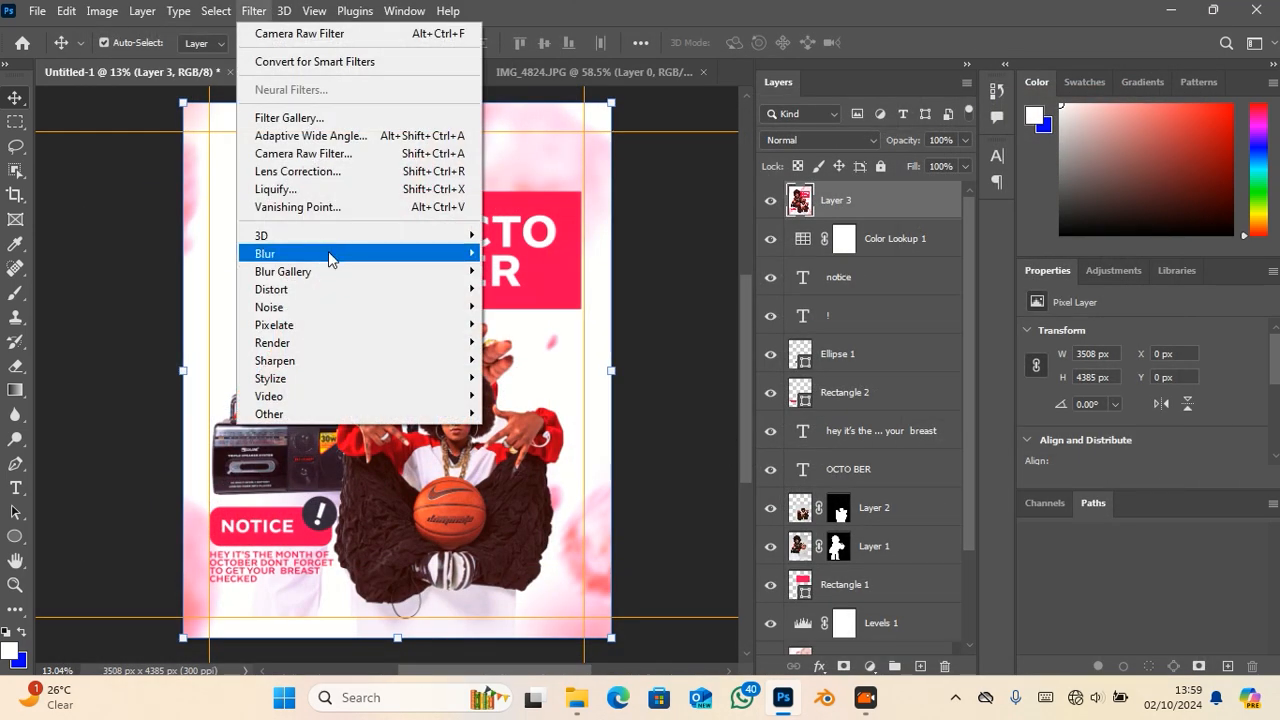
mouse_move(338, 307)
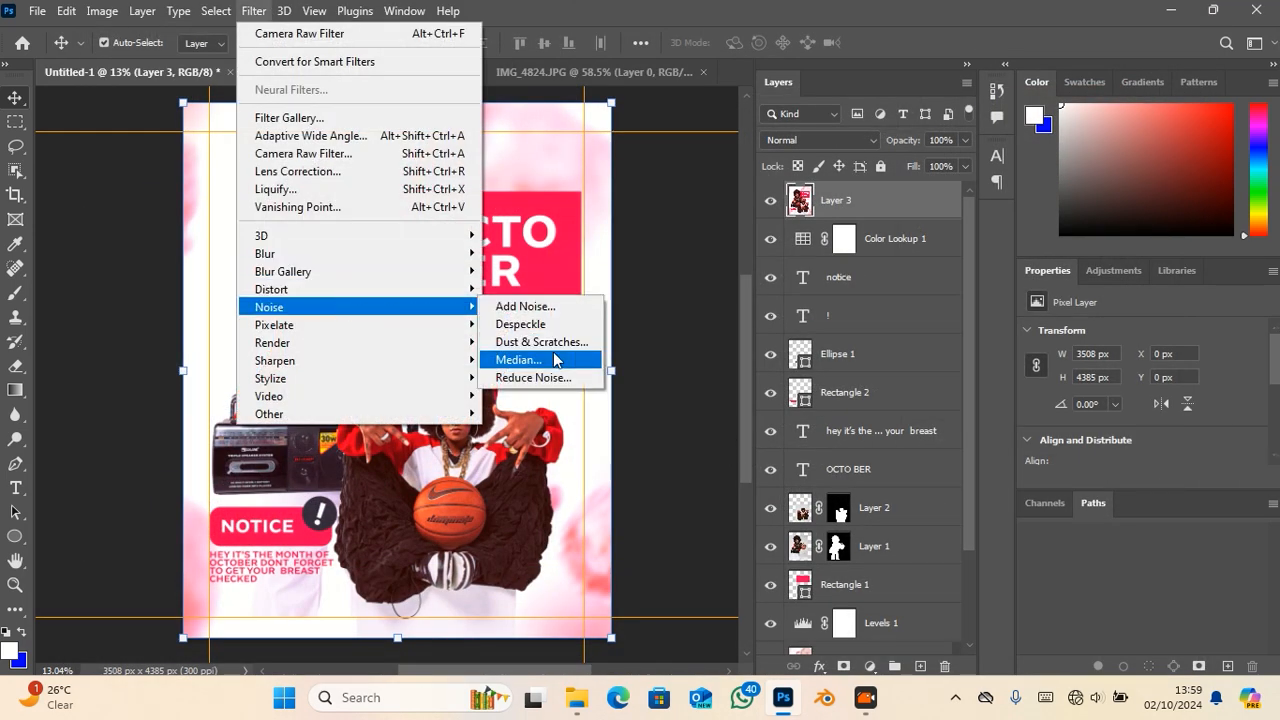
left_click(565, 308)
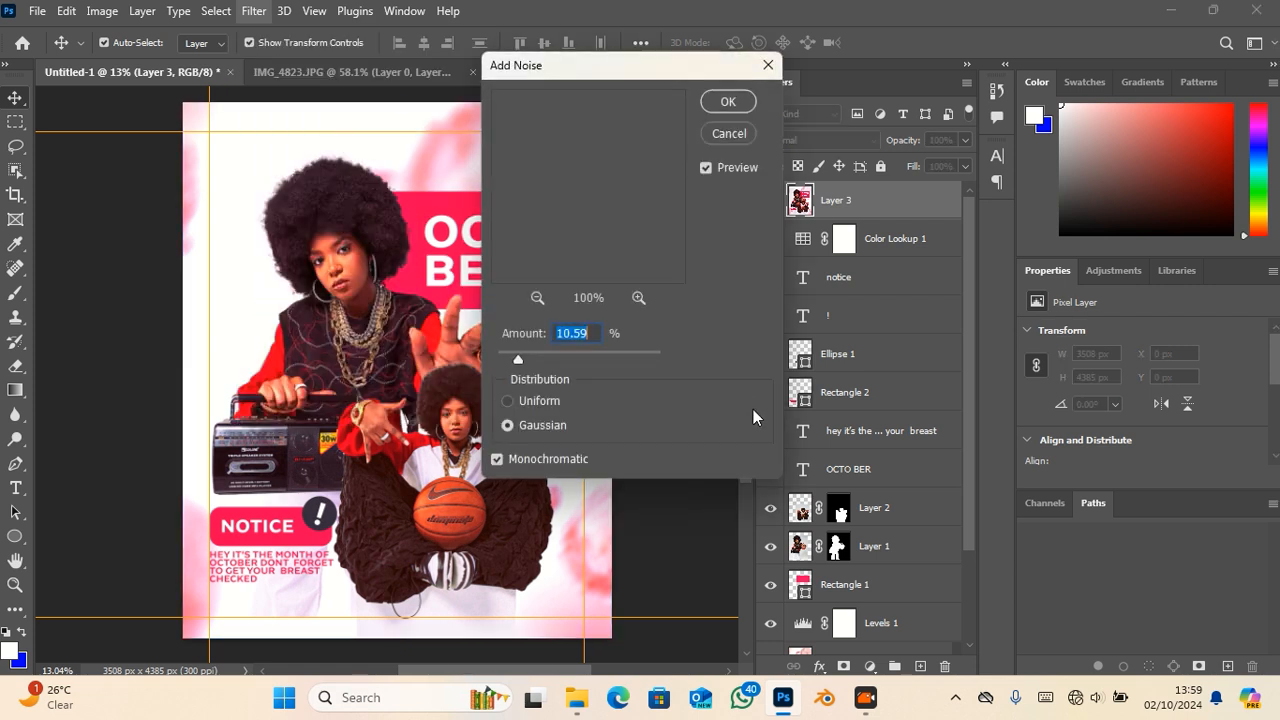
left_click(541, 353)
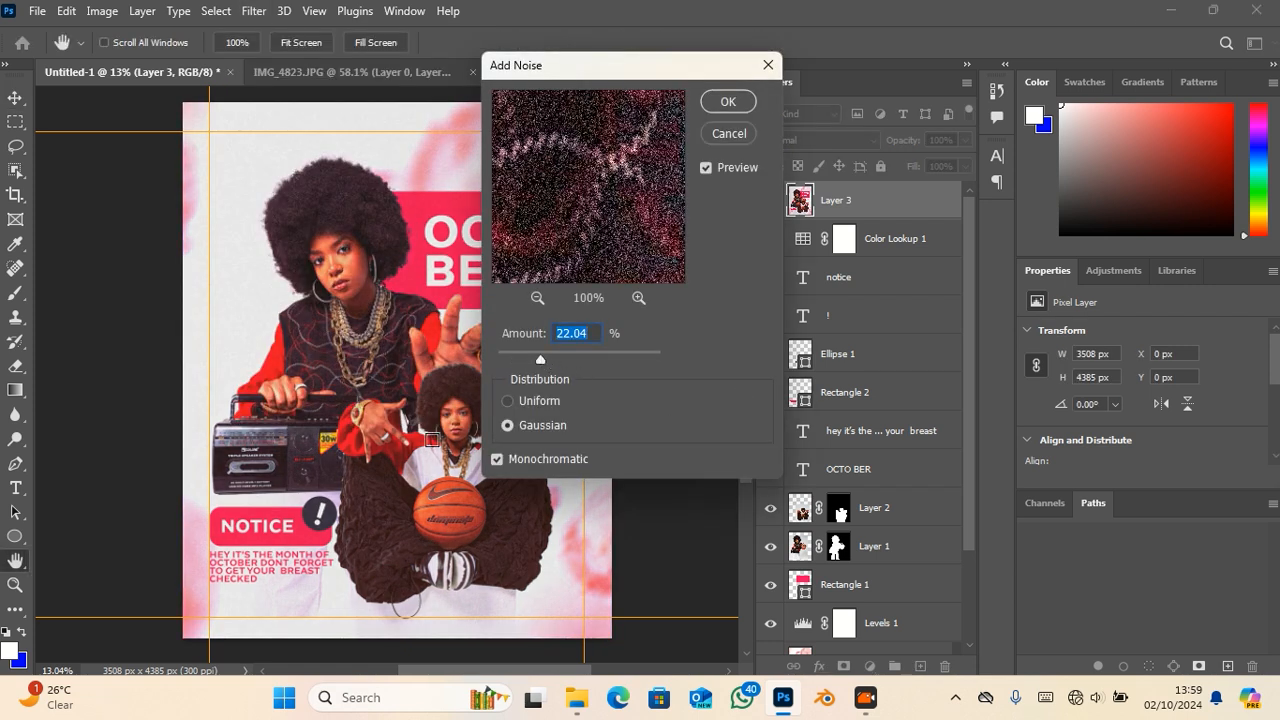
left_click_drag(513, 350, 506, 352)
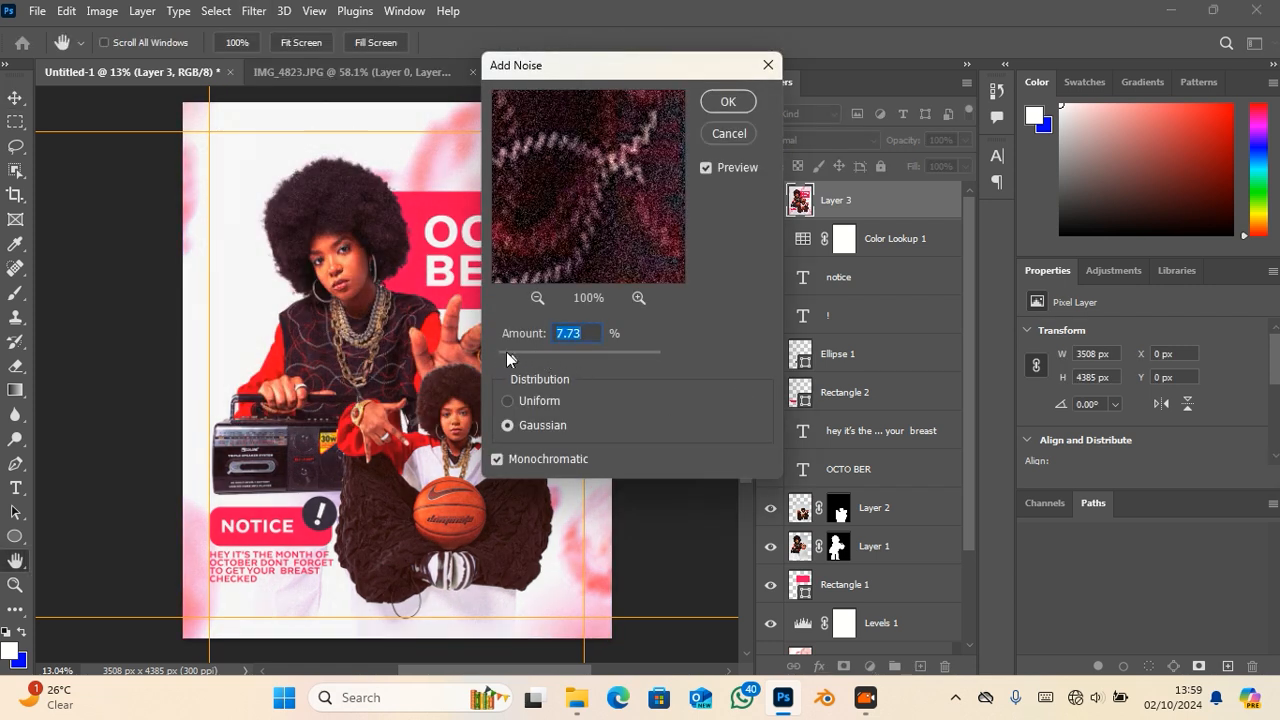
left_click(322, 281)
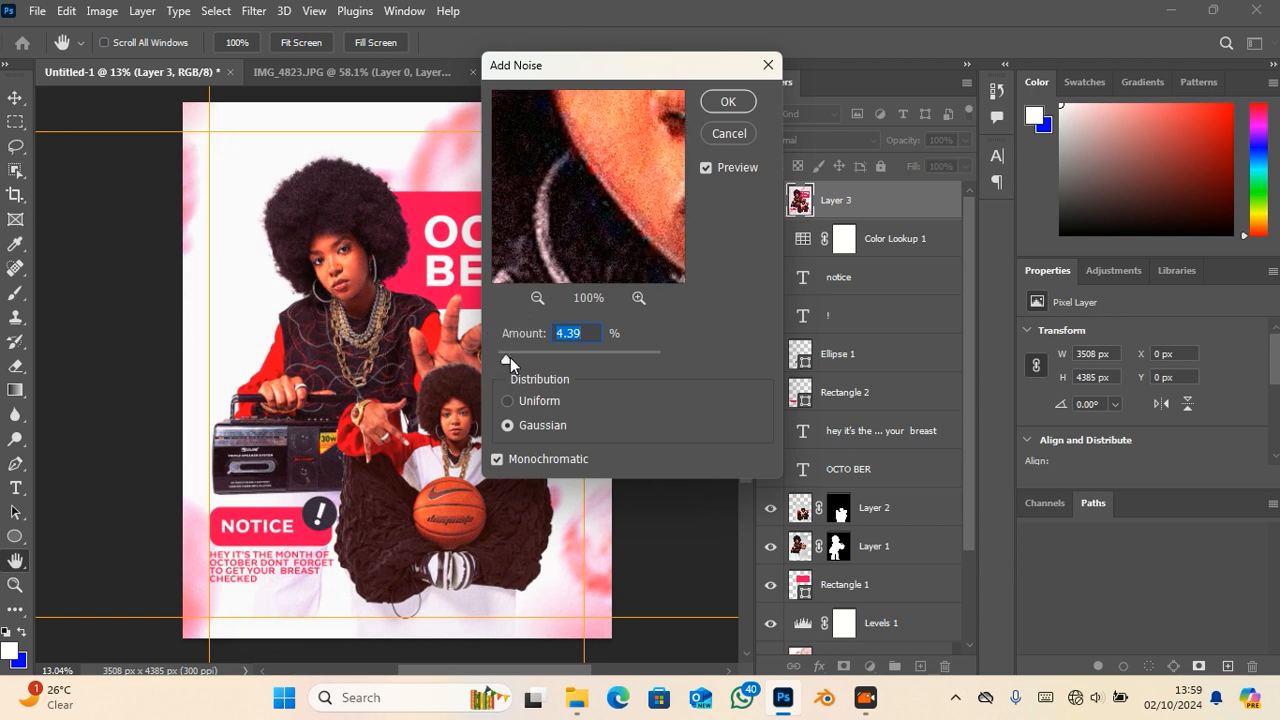
left_click(511, 400)
left_click(729, 101)
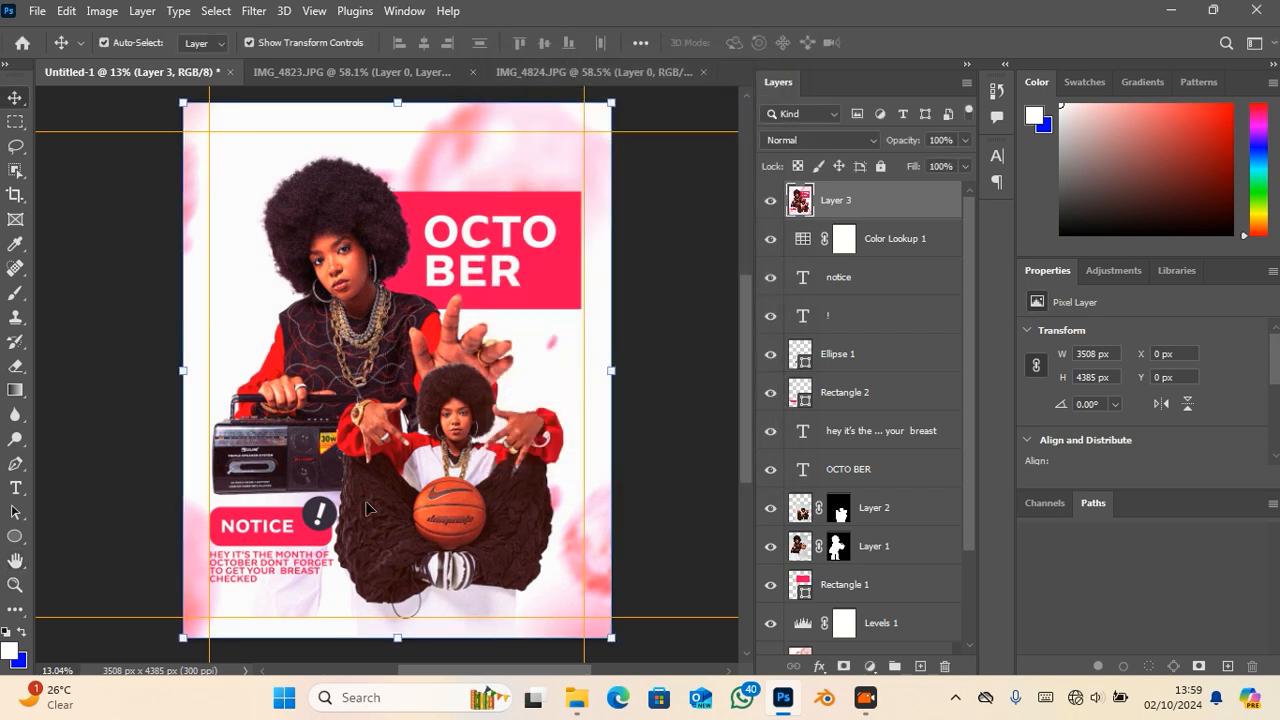
- Inspect the noise texture around the seated figure up close and deselect the stamped layer
scroll(366, 508, "up", 6)
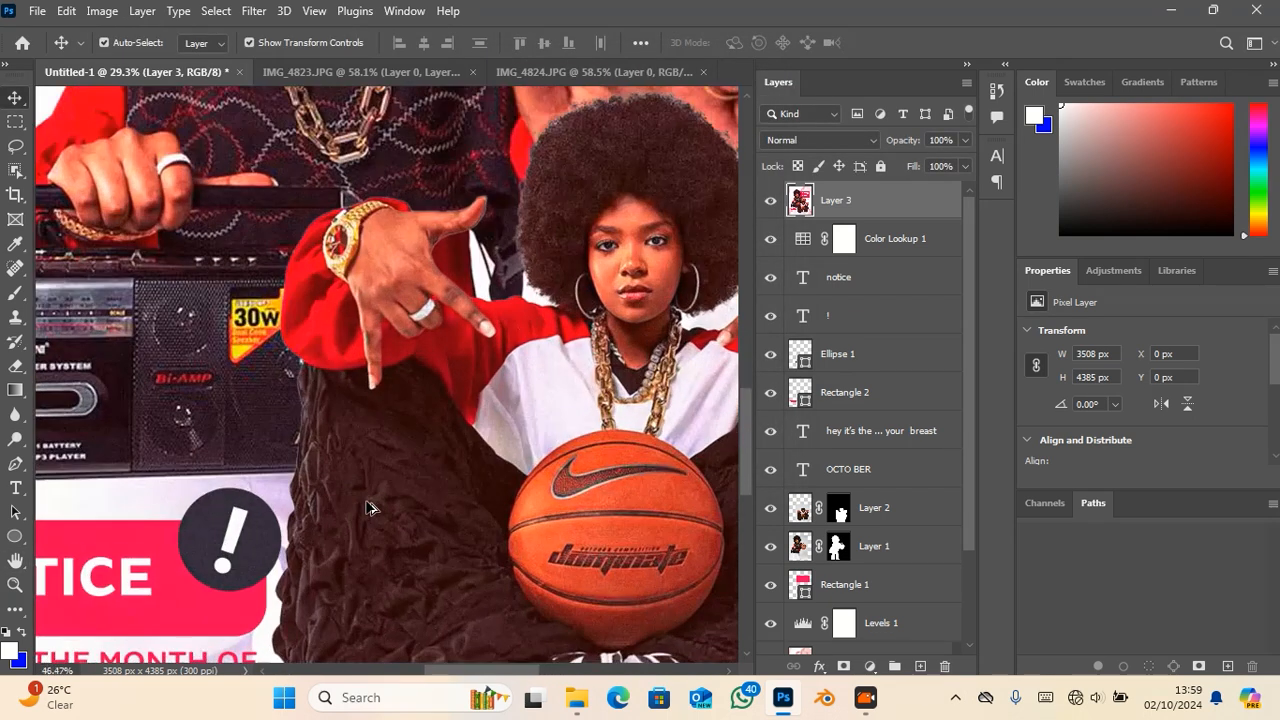
scroll(366, 508, "down", 5)
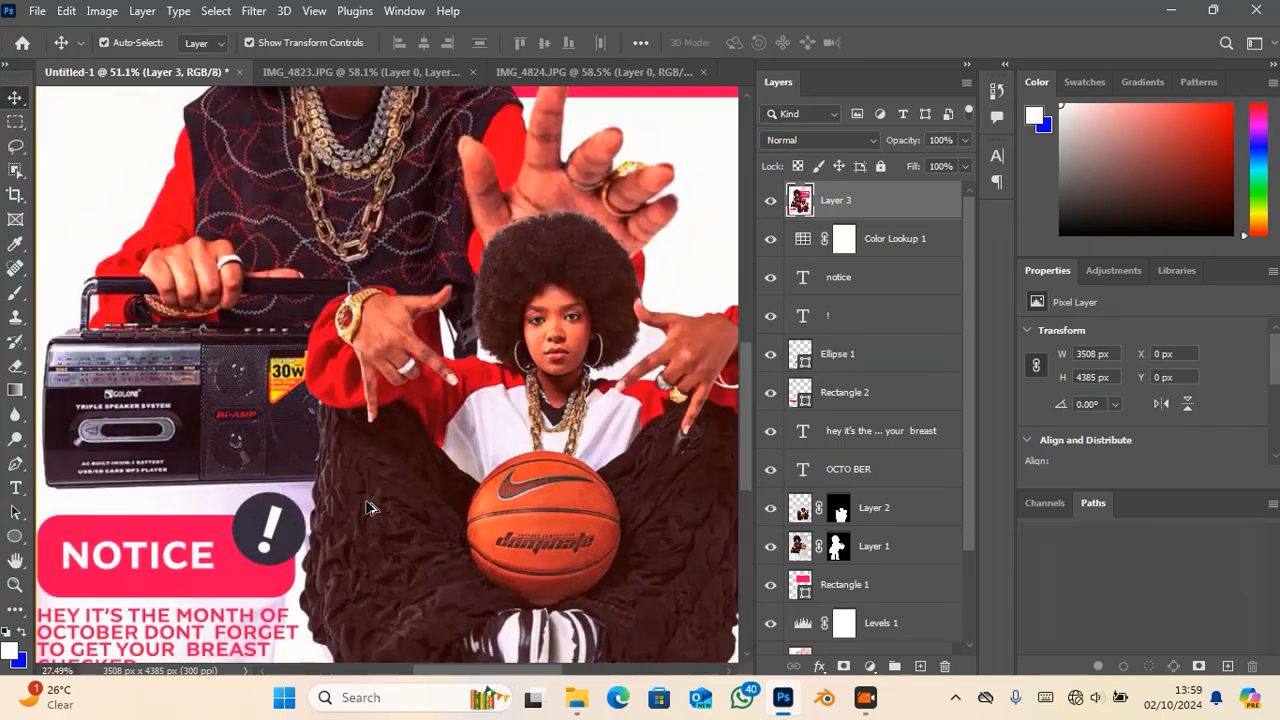
scroll(366, 508, "down", 3)
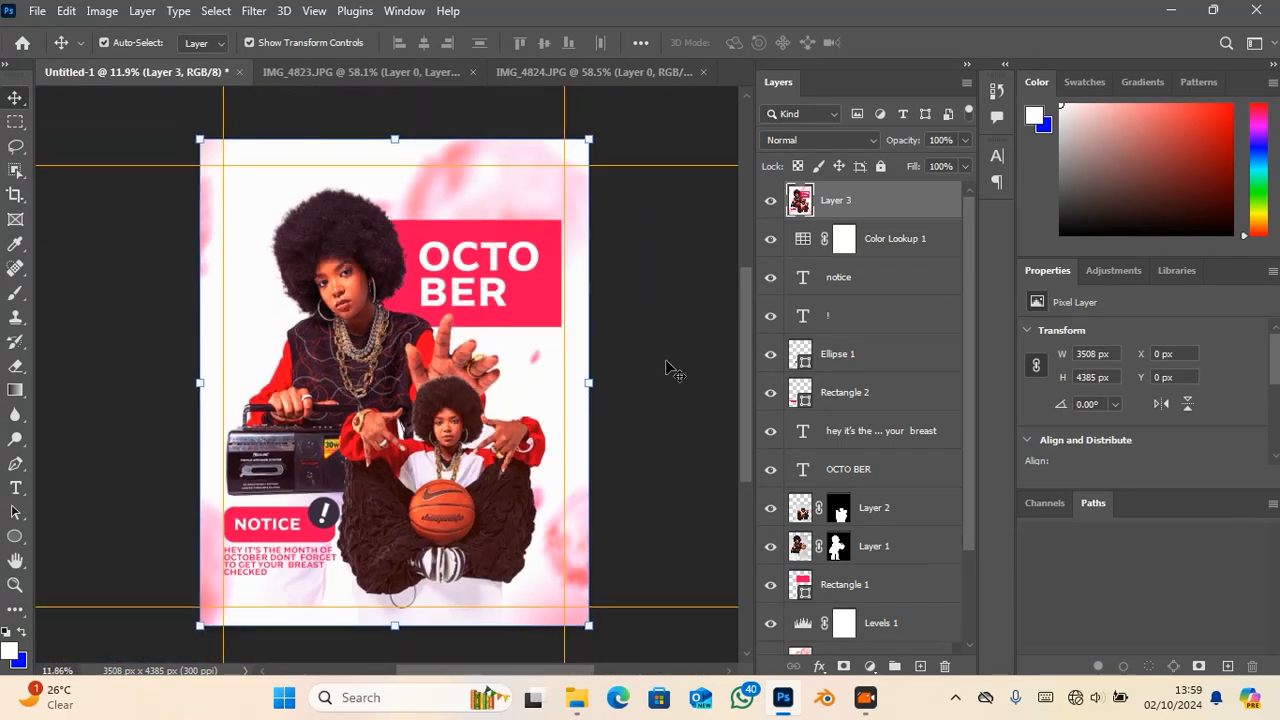
left_click(666, 368)
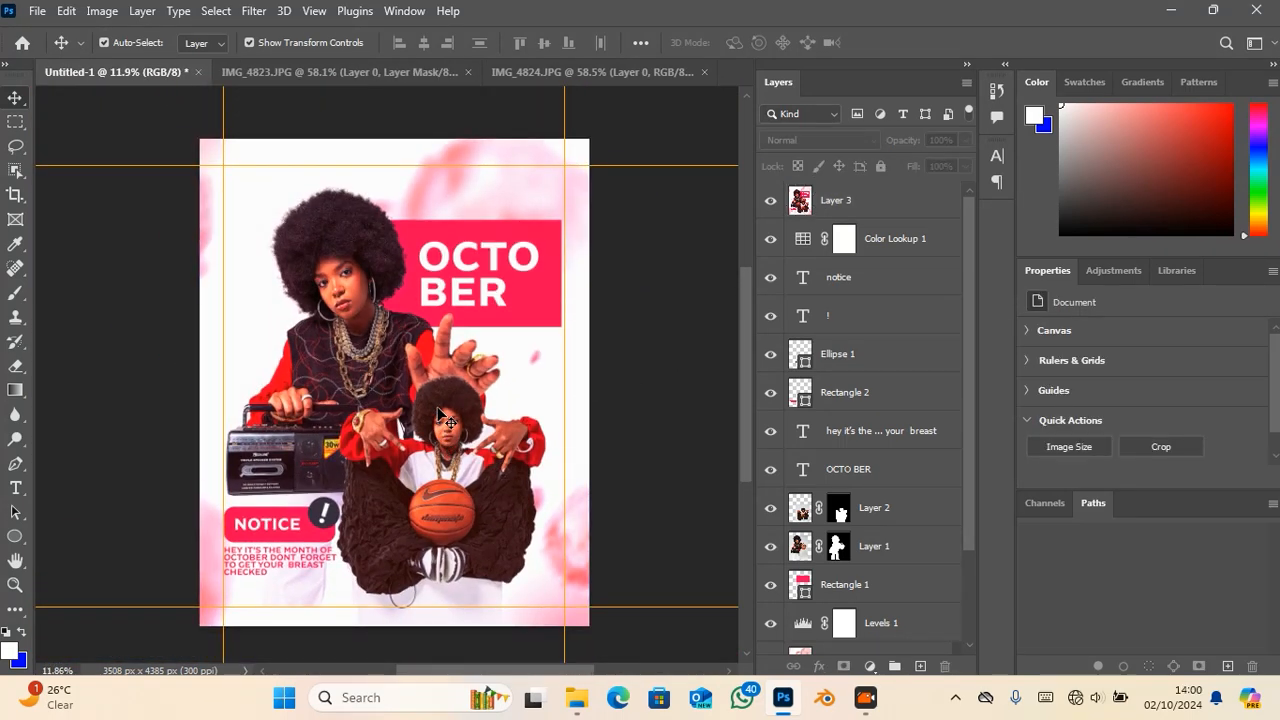